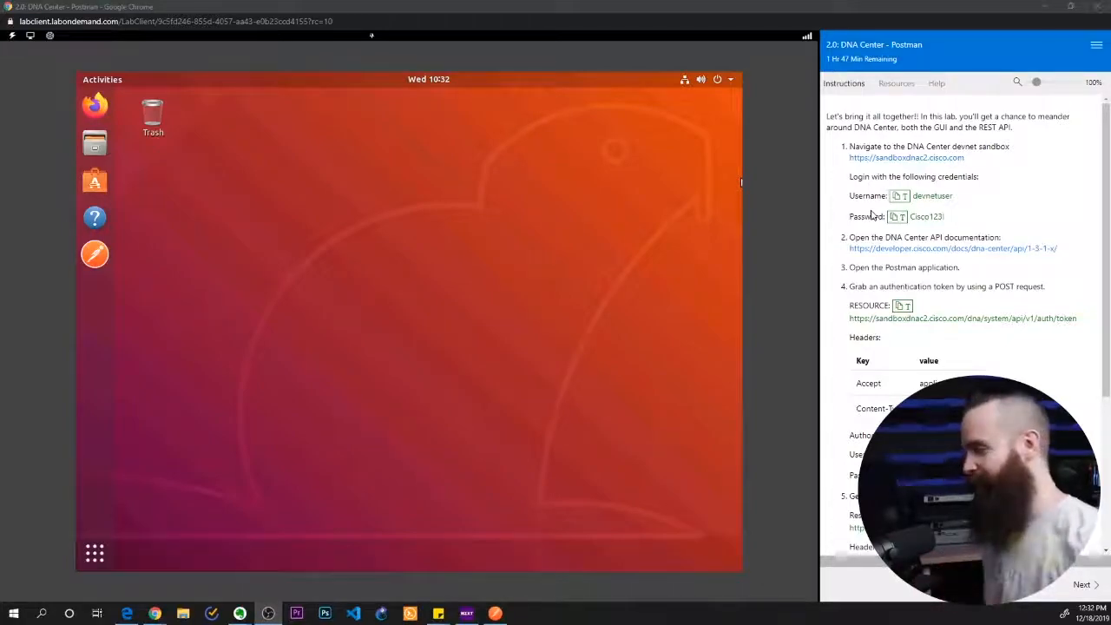
Try to load sandboxdnac2.cisco.com in Firefox on the lab's virtual desktop
click(95, 105)
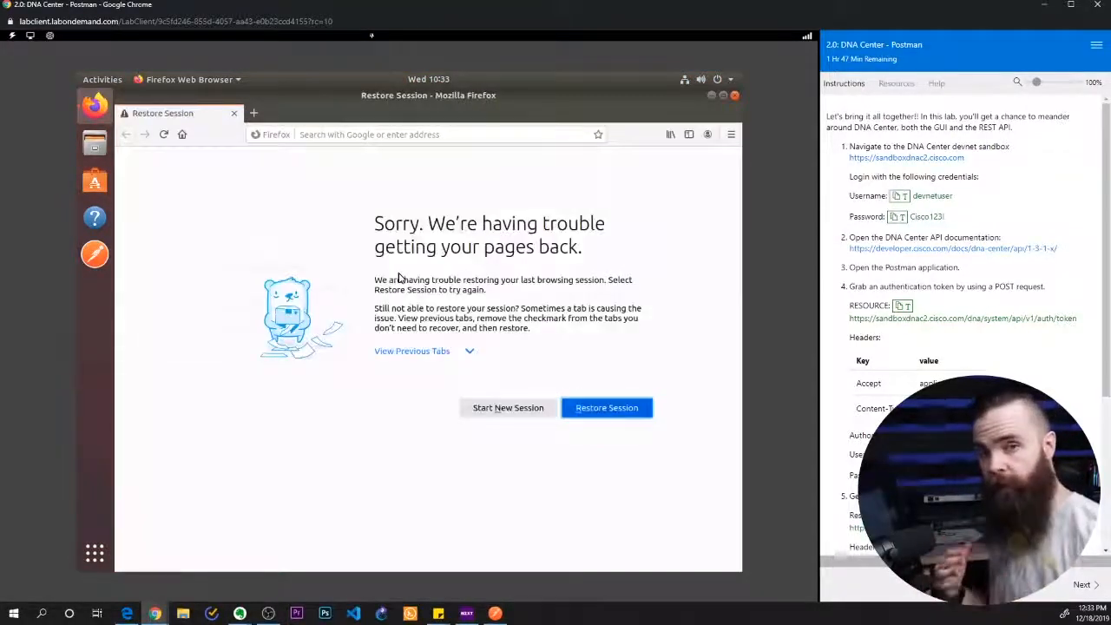
click(352, 136)
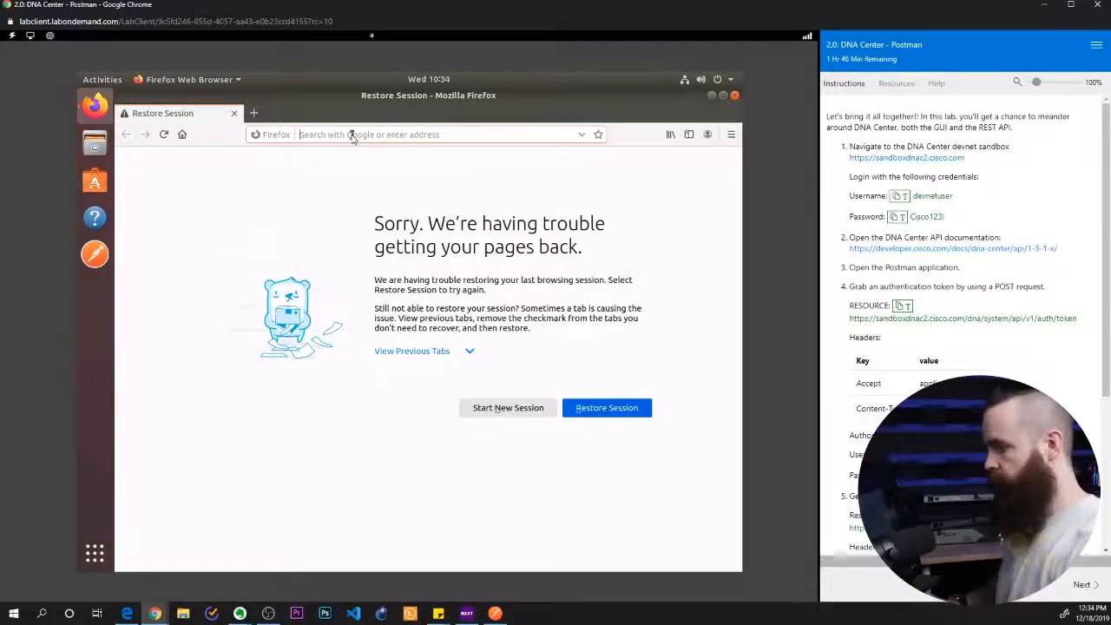
text(sandbox)
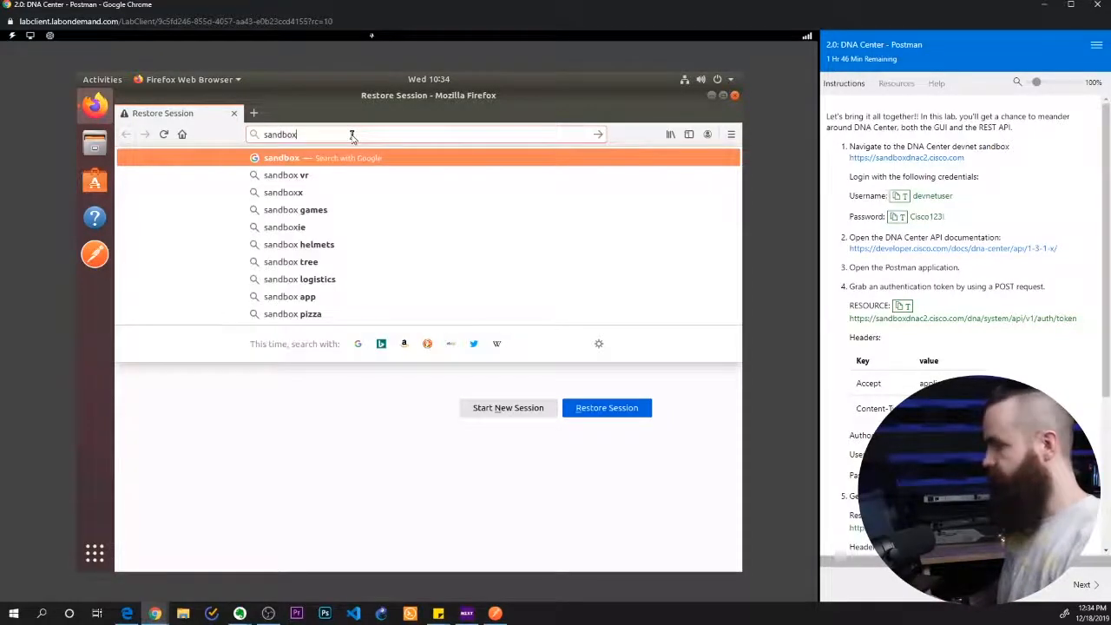
text(dnac2.cisco.com)
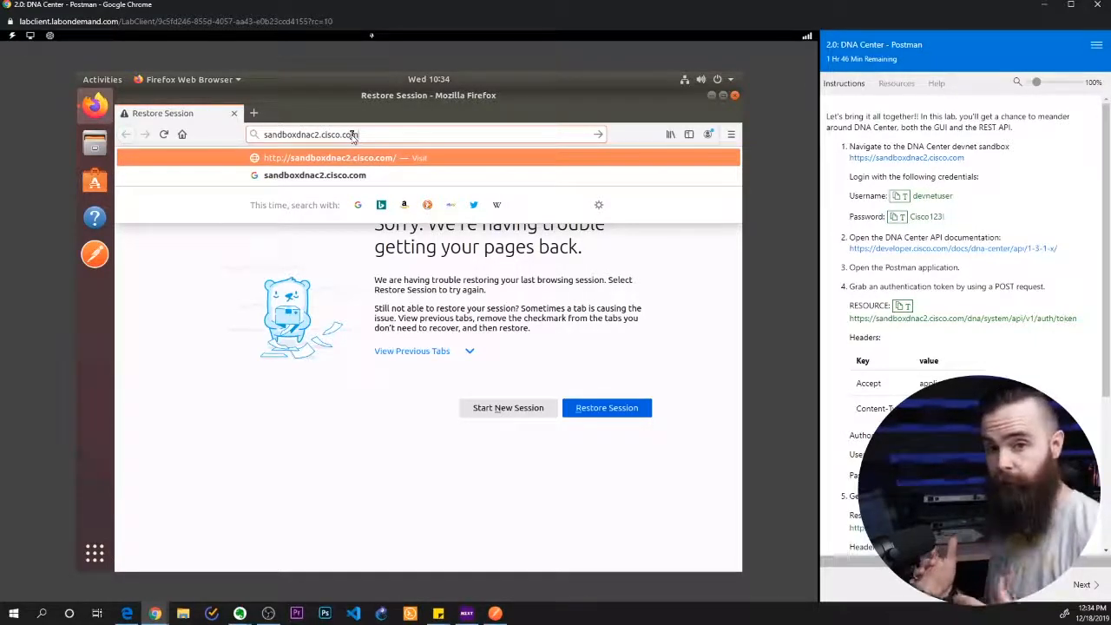
key(Return)
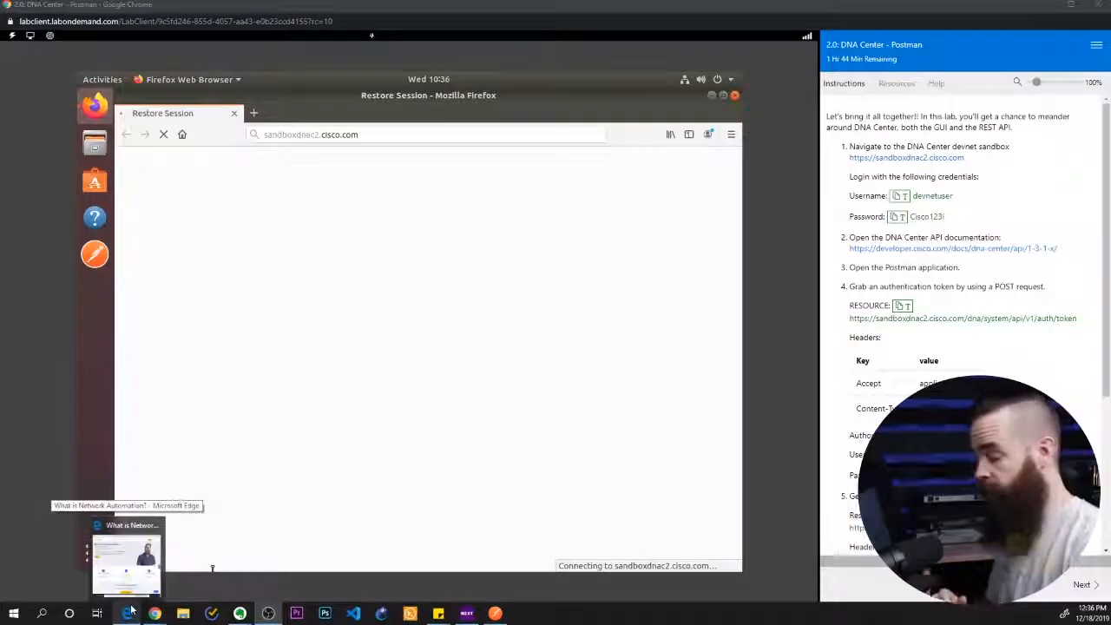
Switch to Chrome on the host computer and open the DNA Center sandbox at sandboxdnac2.cisco.com
click(154, 612)
text(sand)
key(Return)
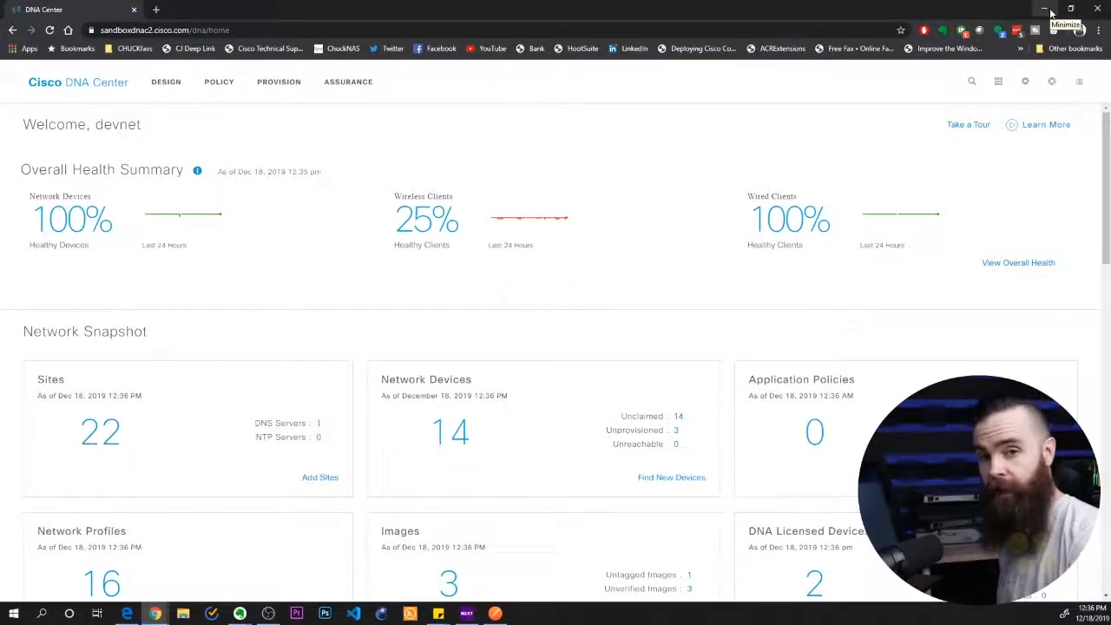
click(1050, 13)
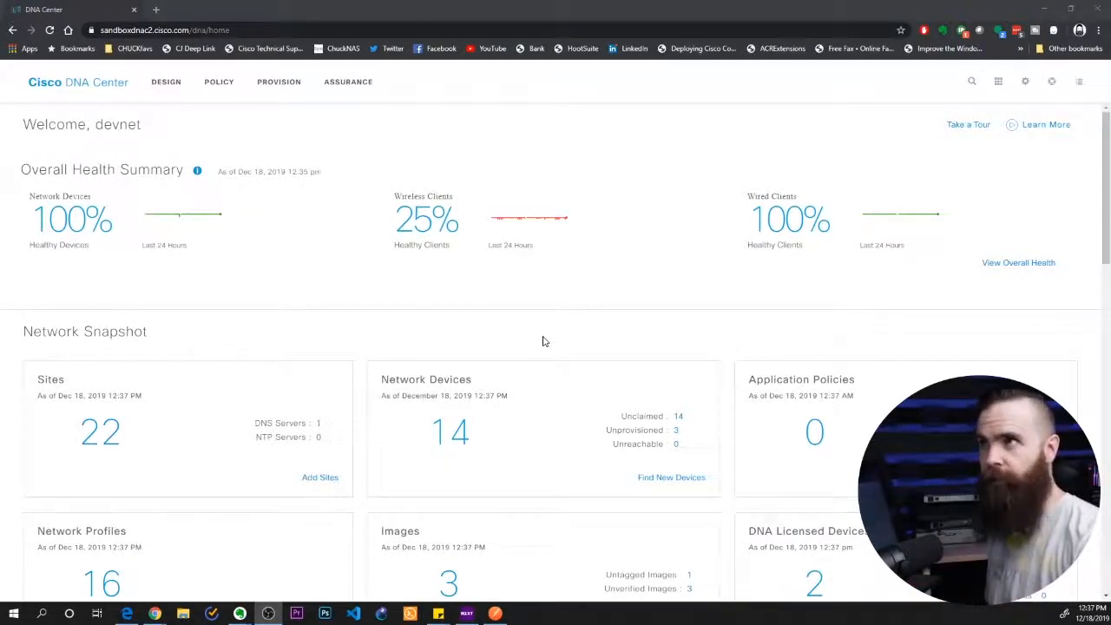
Open the DNA Center API documentation from the lab instructions, developer.cisco.com/docs/dna-center/api/1-3-1-x/, in a new browser tab
key(alt+Tab)
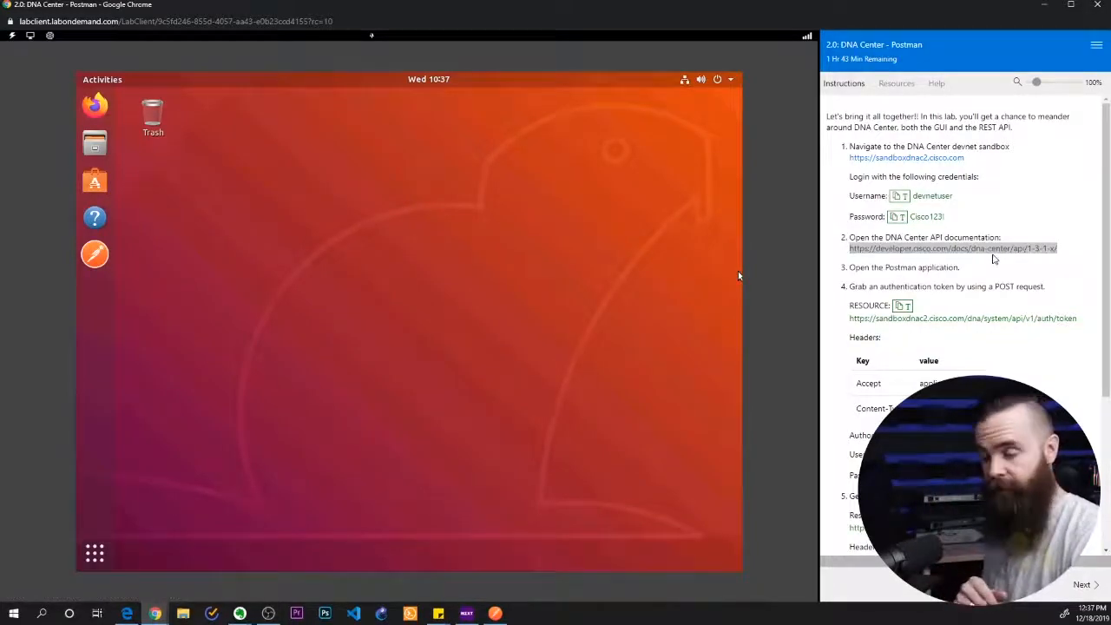
key(alt+Tab)
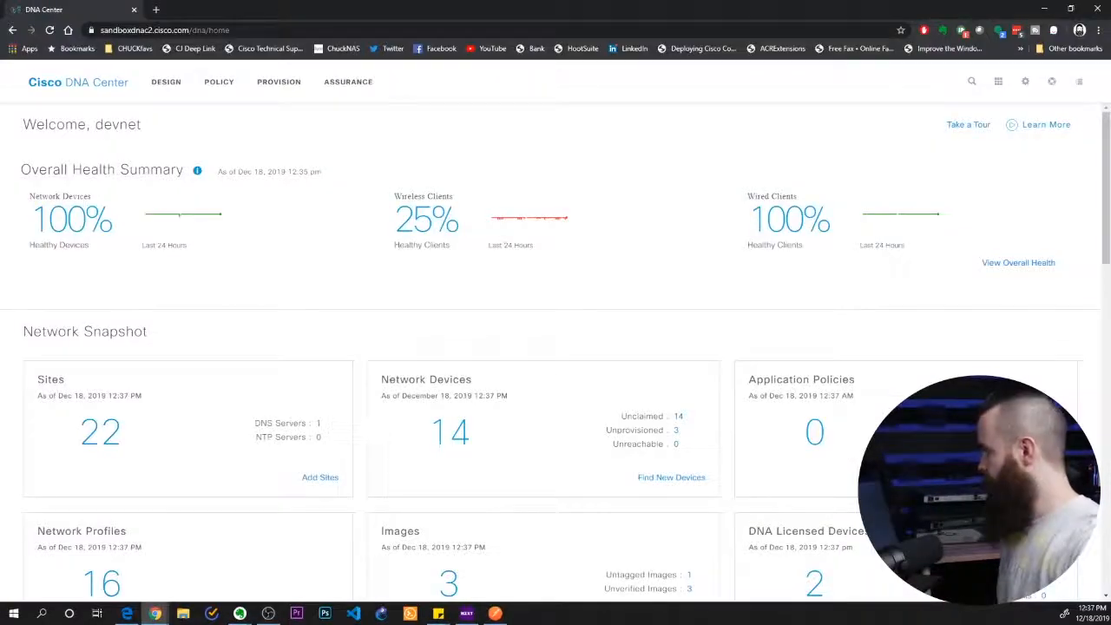
click(154, 9)
text(developer.cisco.com/docs/dna-center/api/1-3-1-x/)
key(Return)
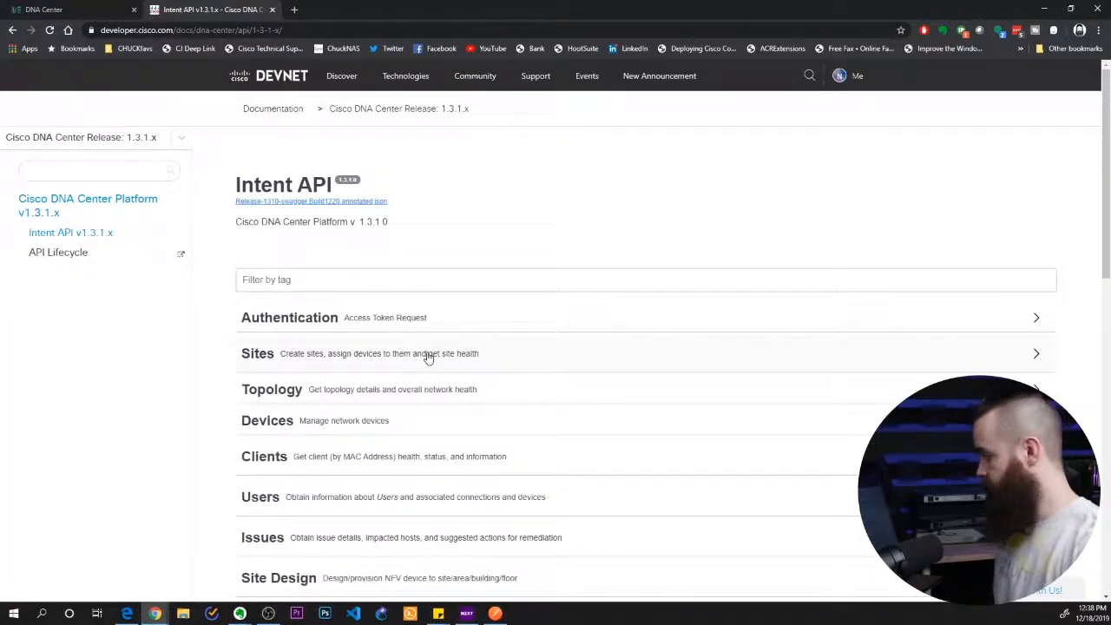
scroll(442, 356, down, 1)
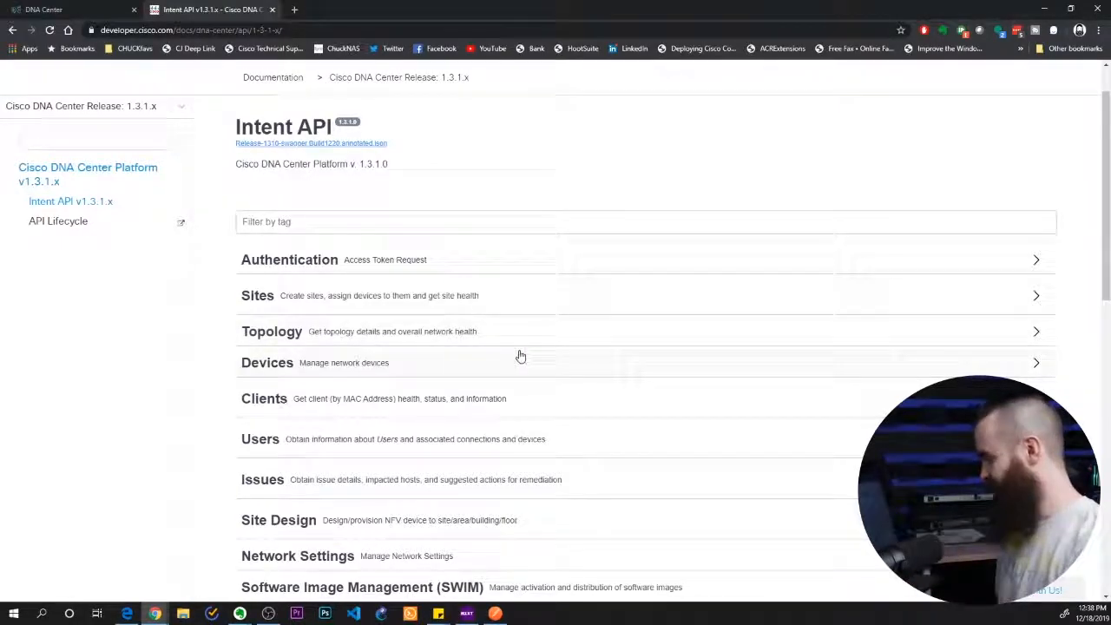
Return to the lab's Postman and clear the old swapi.co address from the request URL
key(alt+Tab)
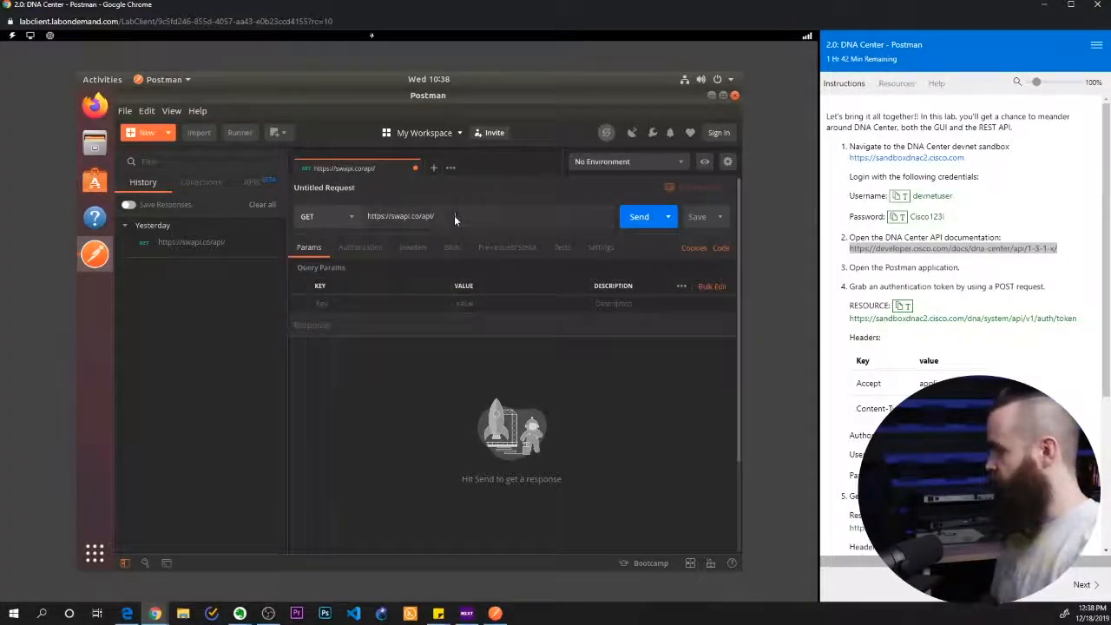
click(455, 218)
key(ctrl+a)
key(BackSpace)
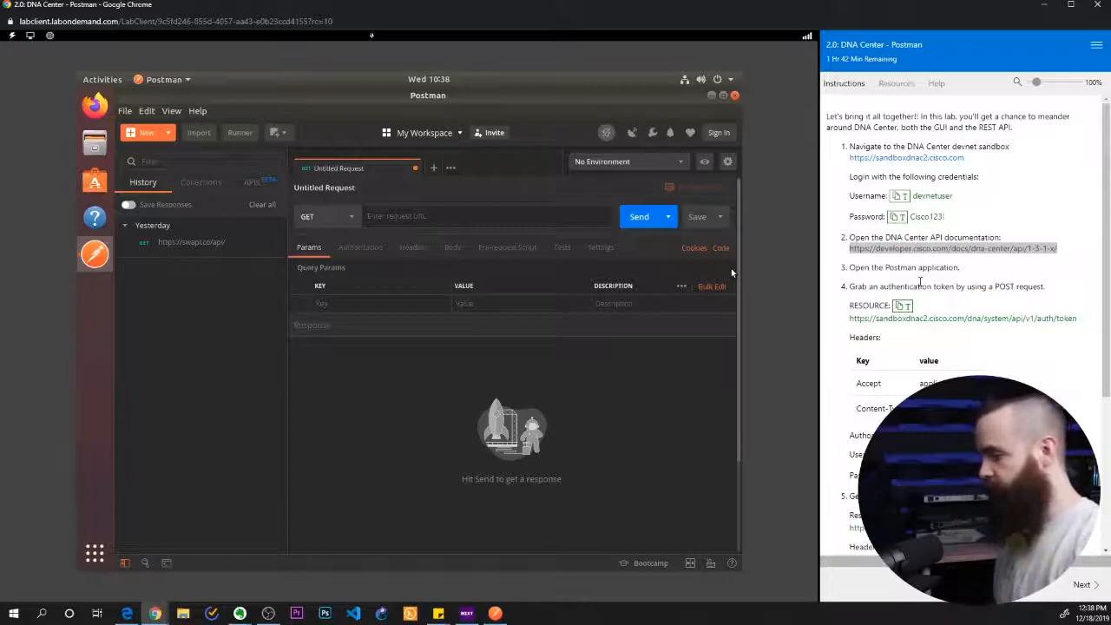
drag(854, 286, 985, 300)
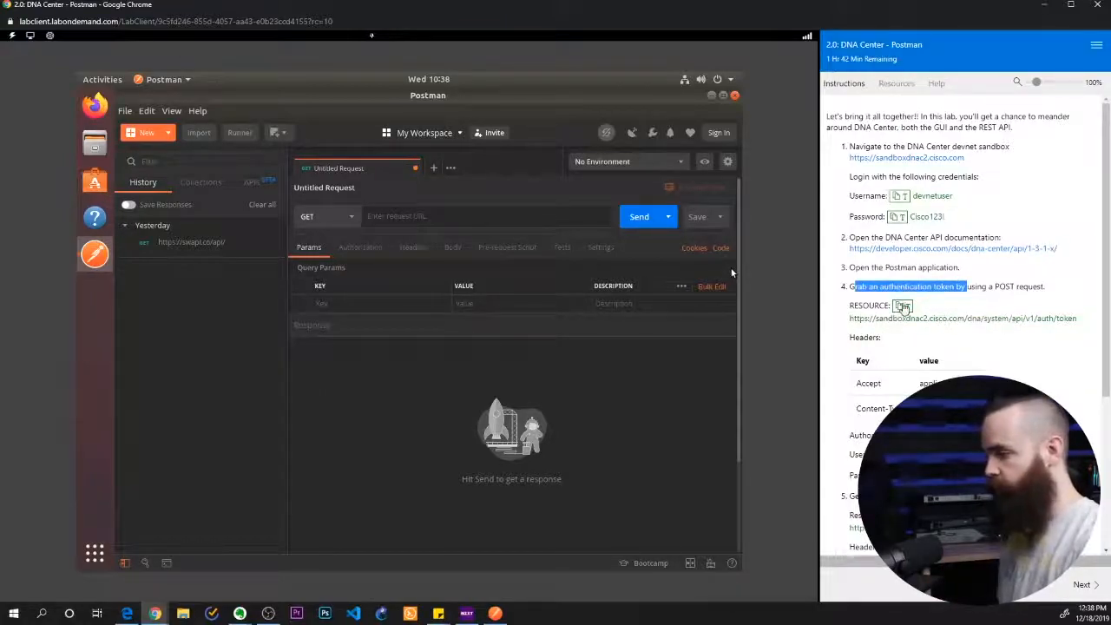
click(900, 320)
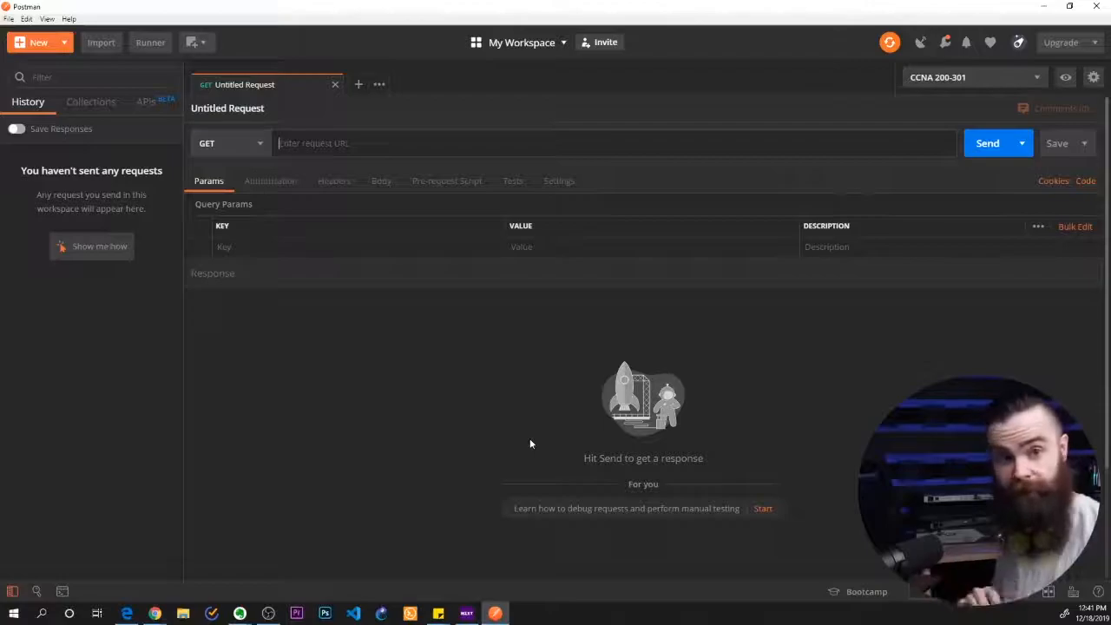
key(ctrl+v)
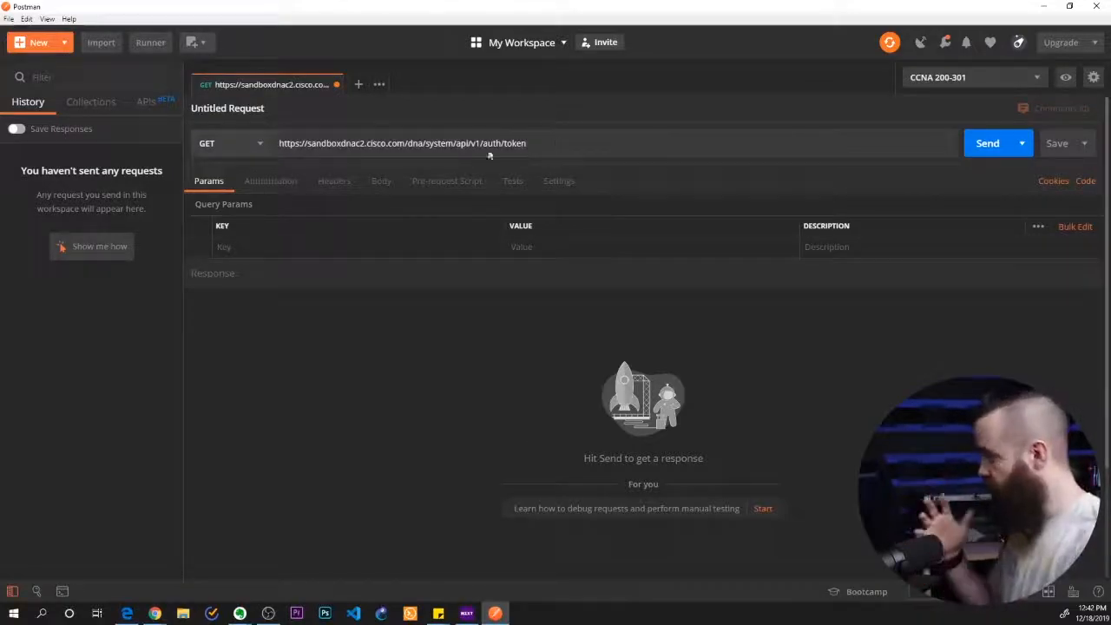
Add an Accept header with the value application/json to the token request
click(335, 184)
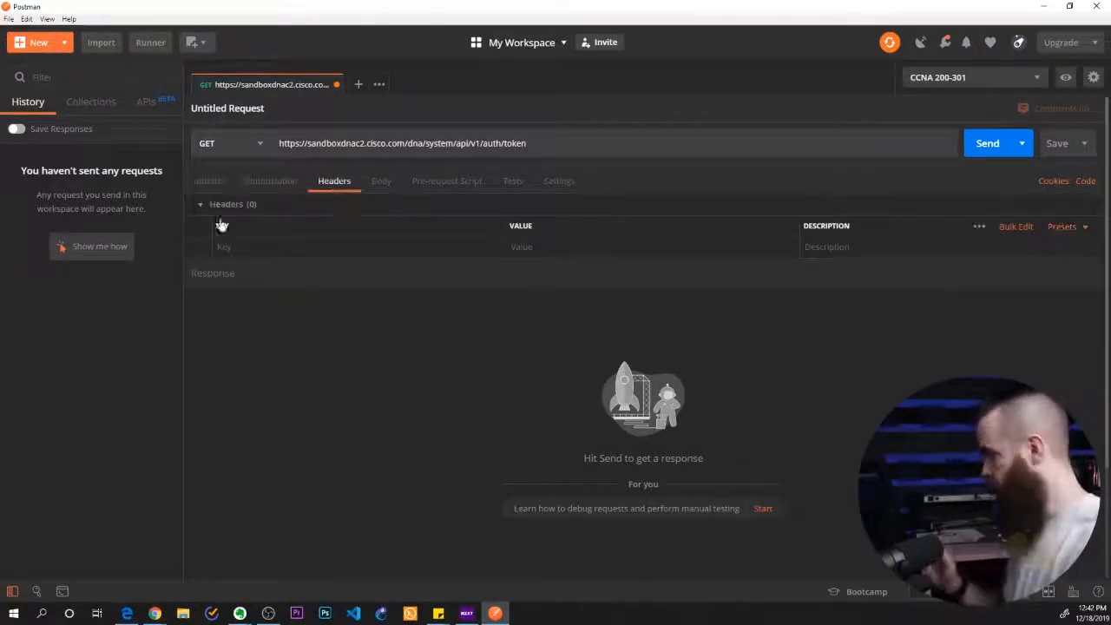
click(240, 249)
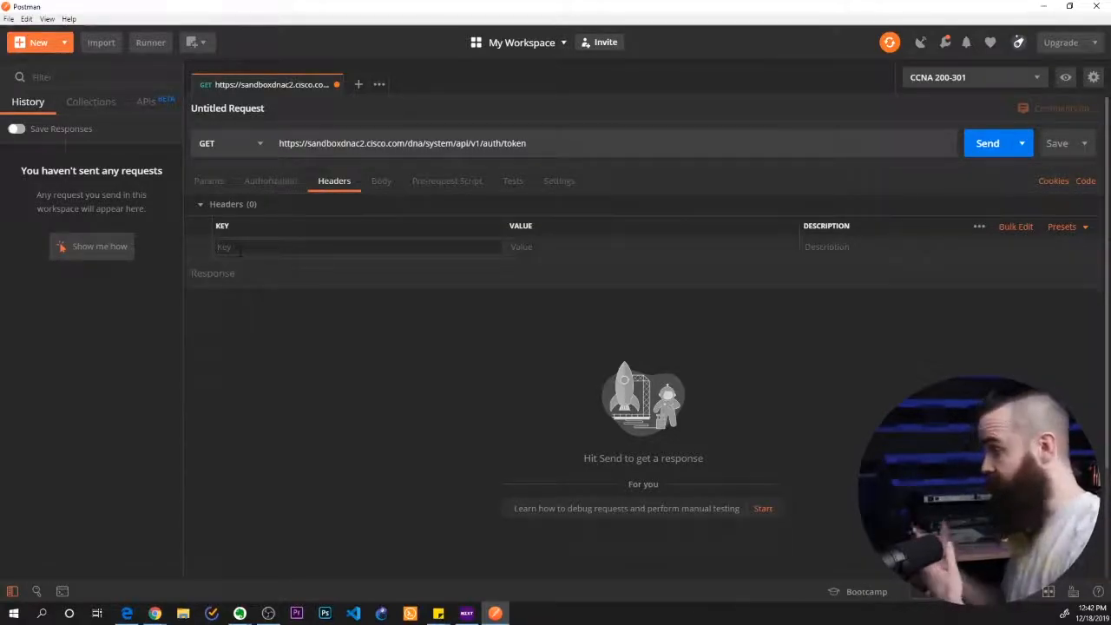
text(acce)
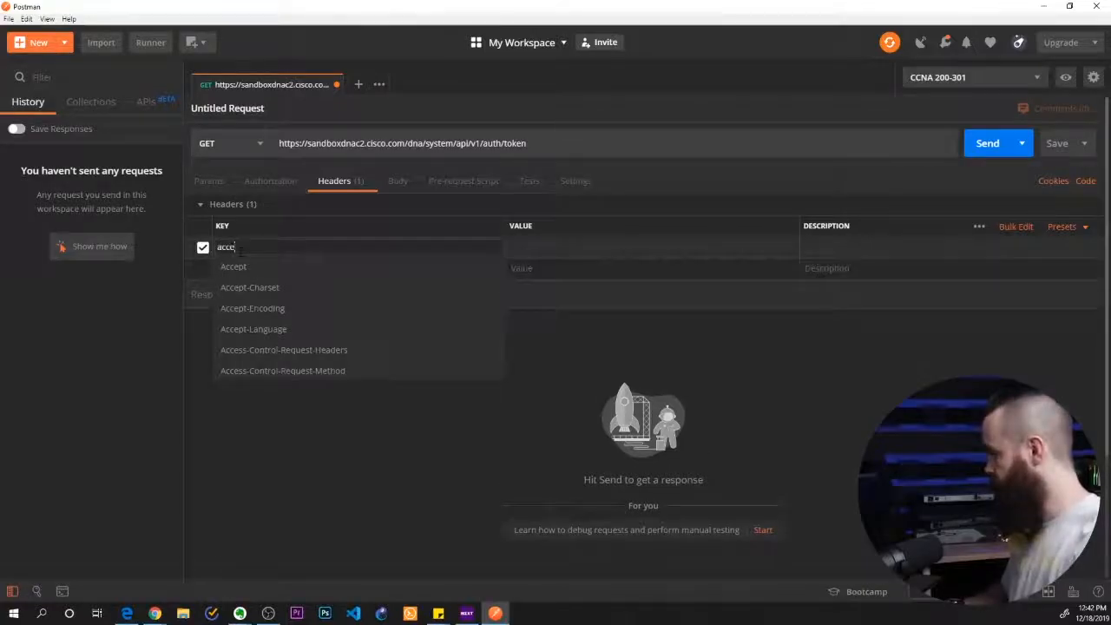
key(Return)
text(application/)
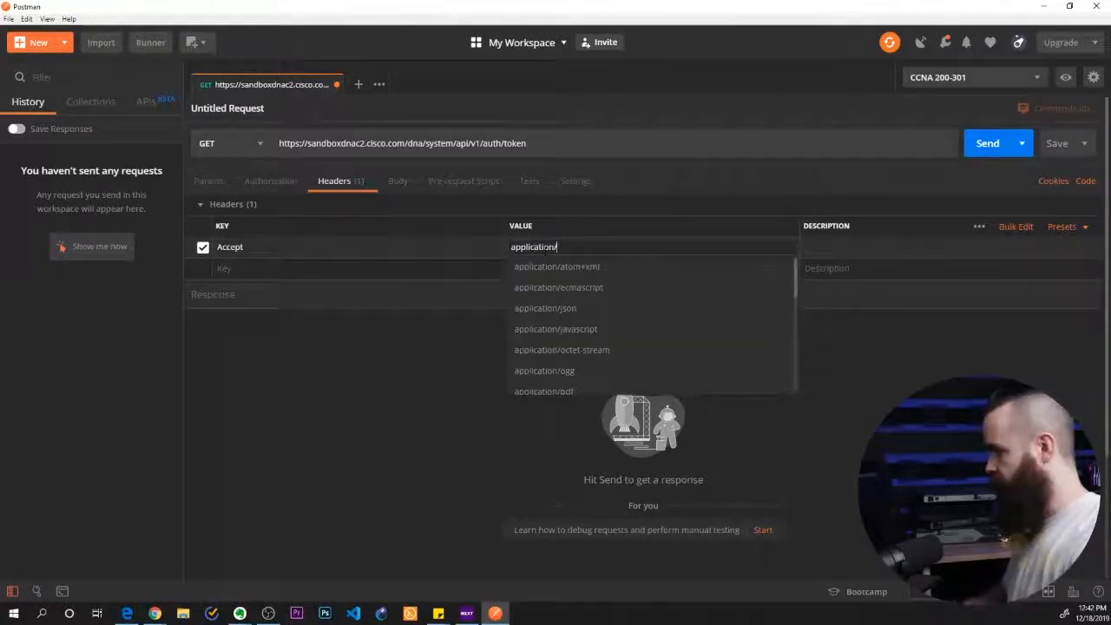
text(json)
click(549, 313)
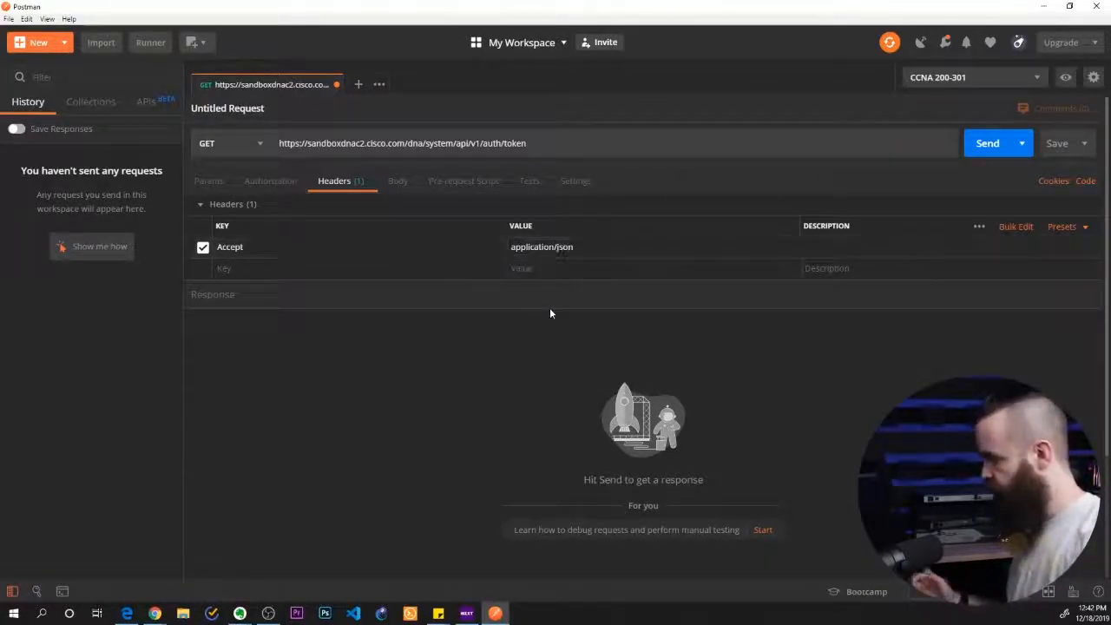
Check the header list in the lab instructions and add a Content-Type header with the value application/json
mouse_move(154, 613)
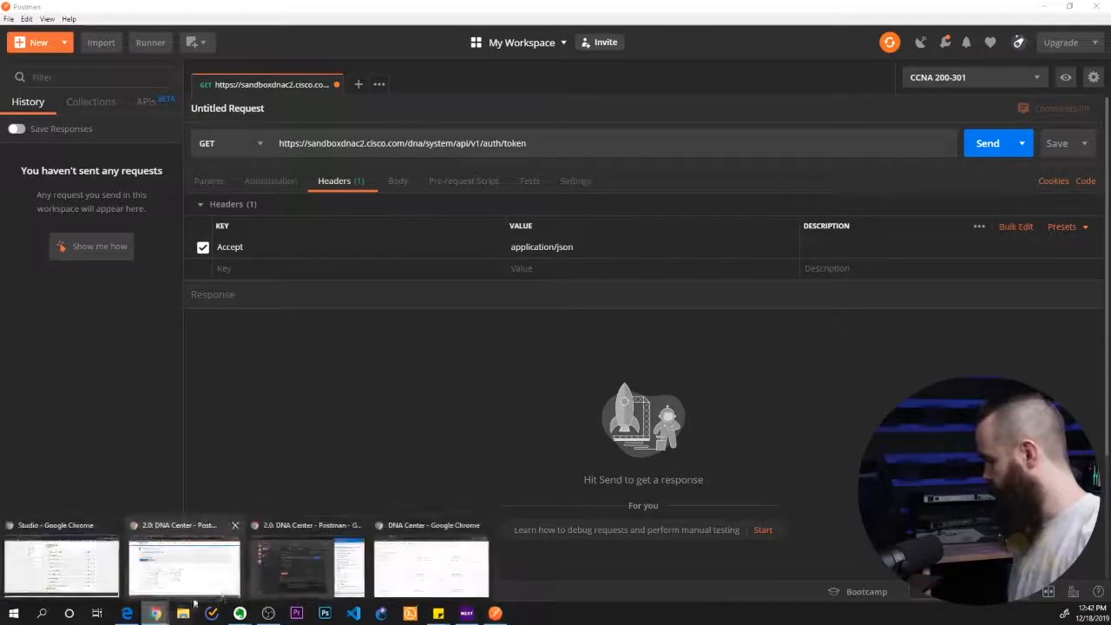
click(312, 573)
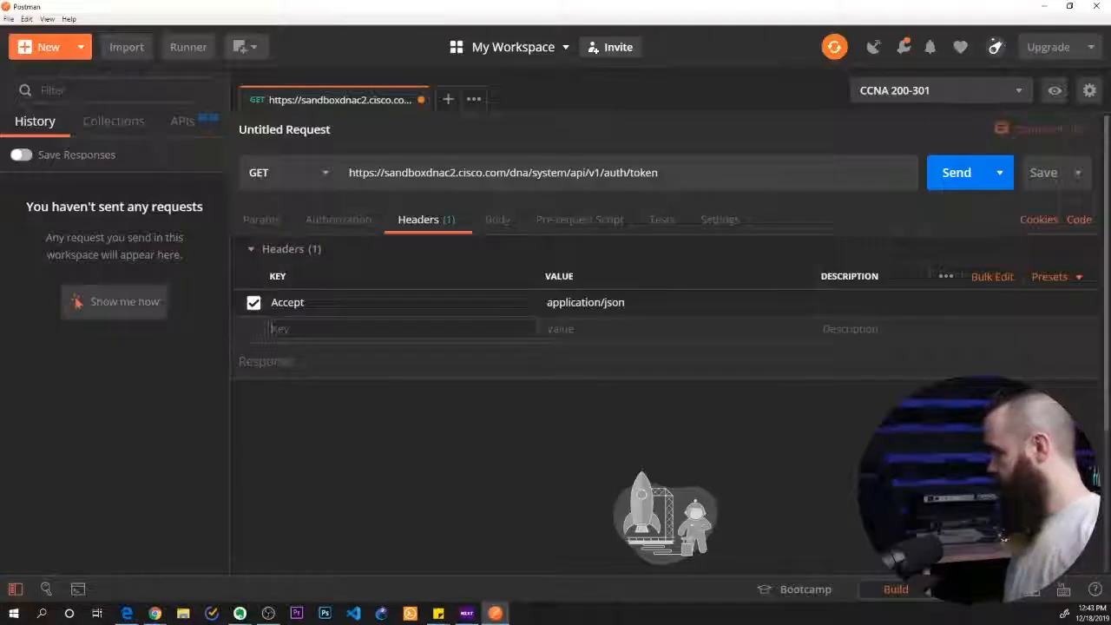
text(Content-)
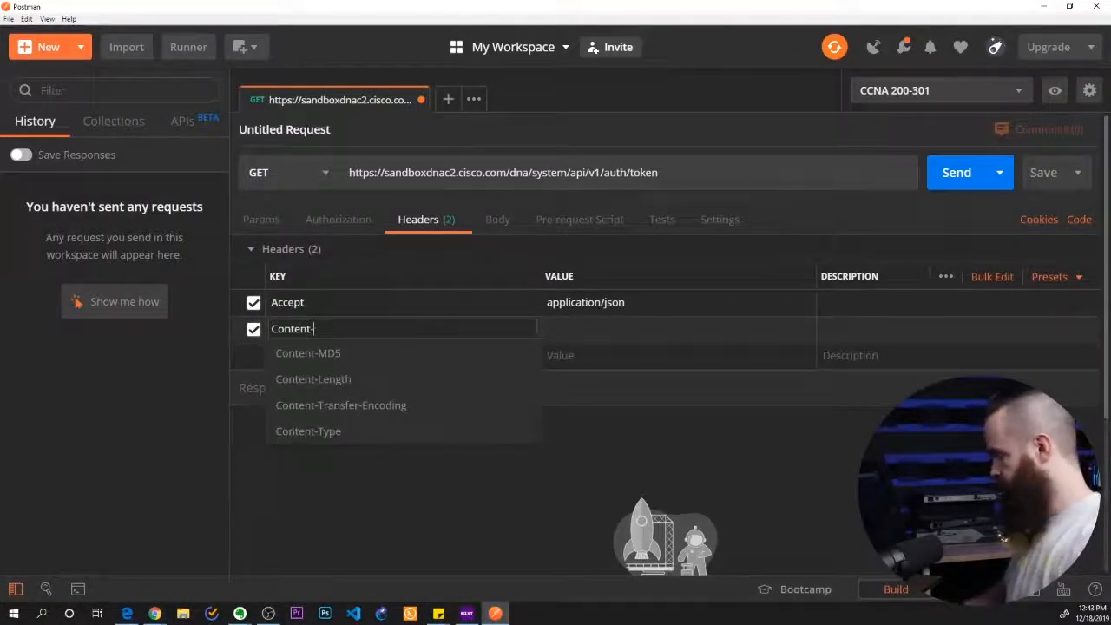
text(Type)
key(Tab)
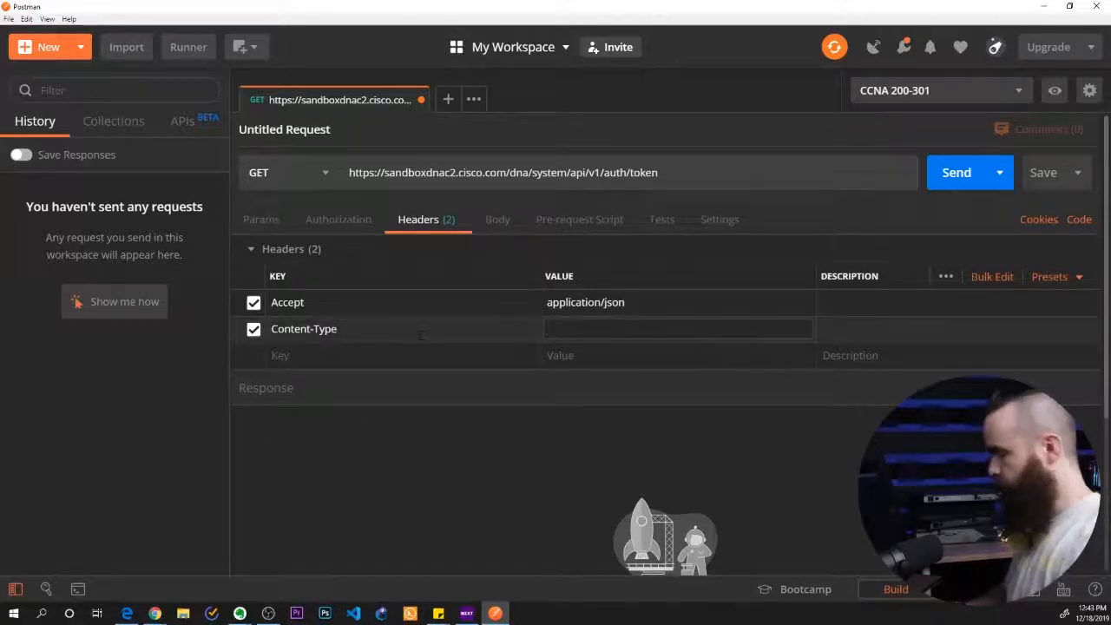
text(application)
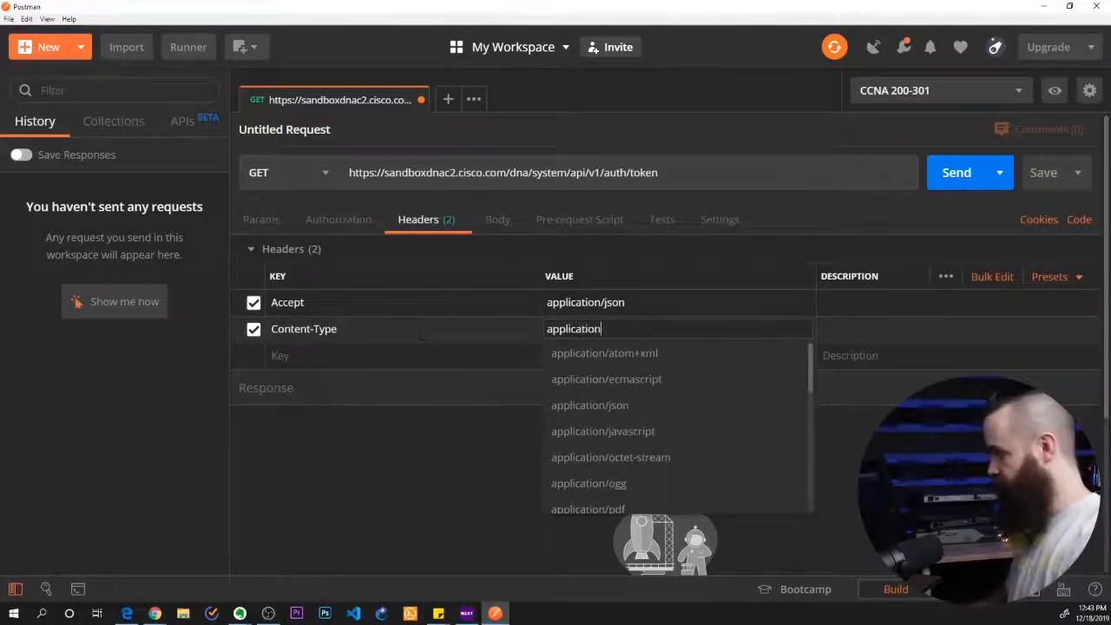
text(/json)
click(437, 409)
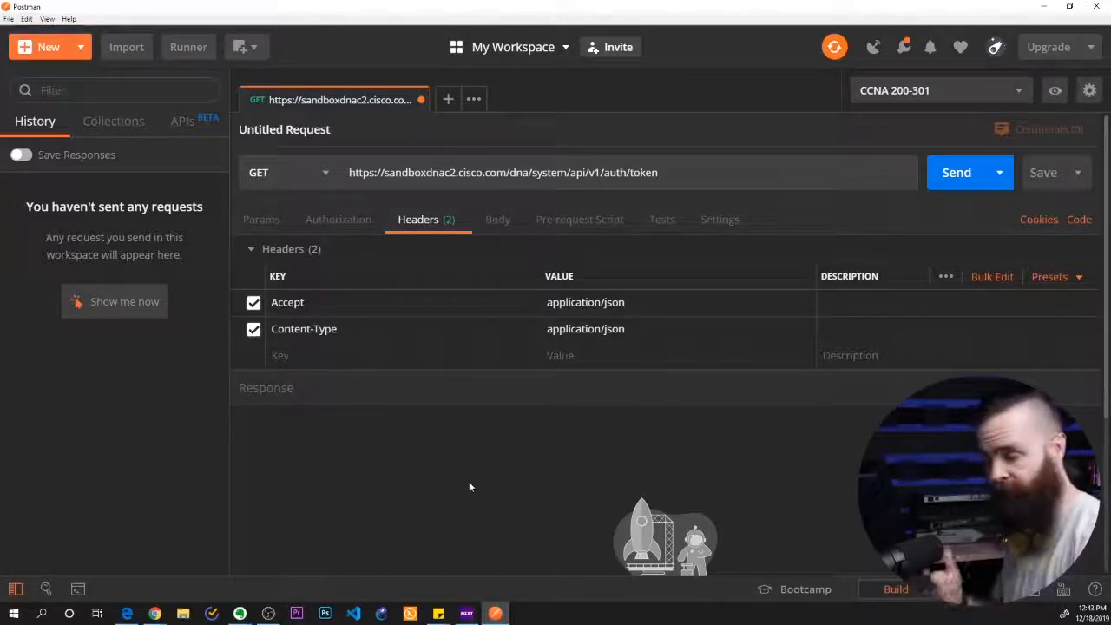
Check the lab's example request and set the token request's authorization type to Basic Auth
key(alt+Tab)
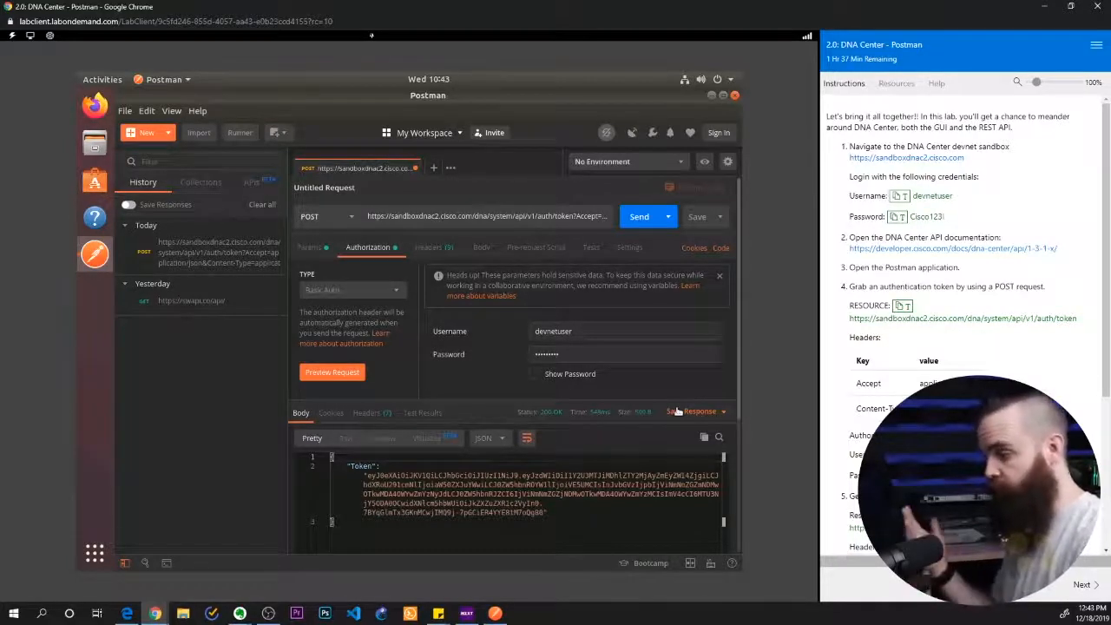
key(alt+Tab)
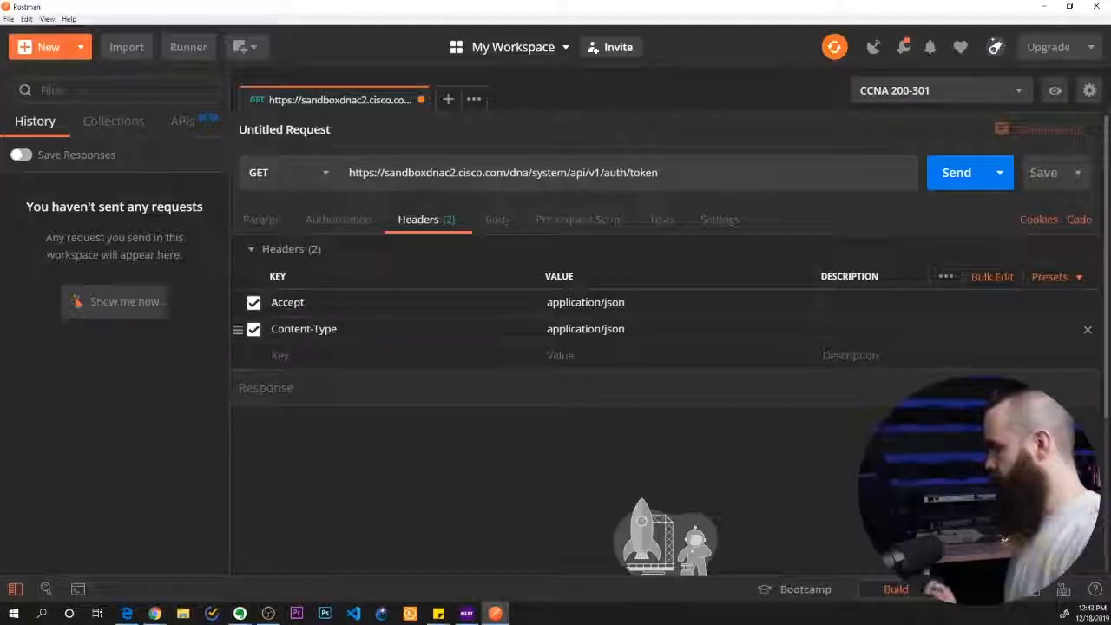
click(323, 224)
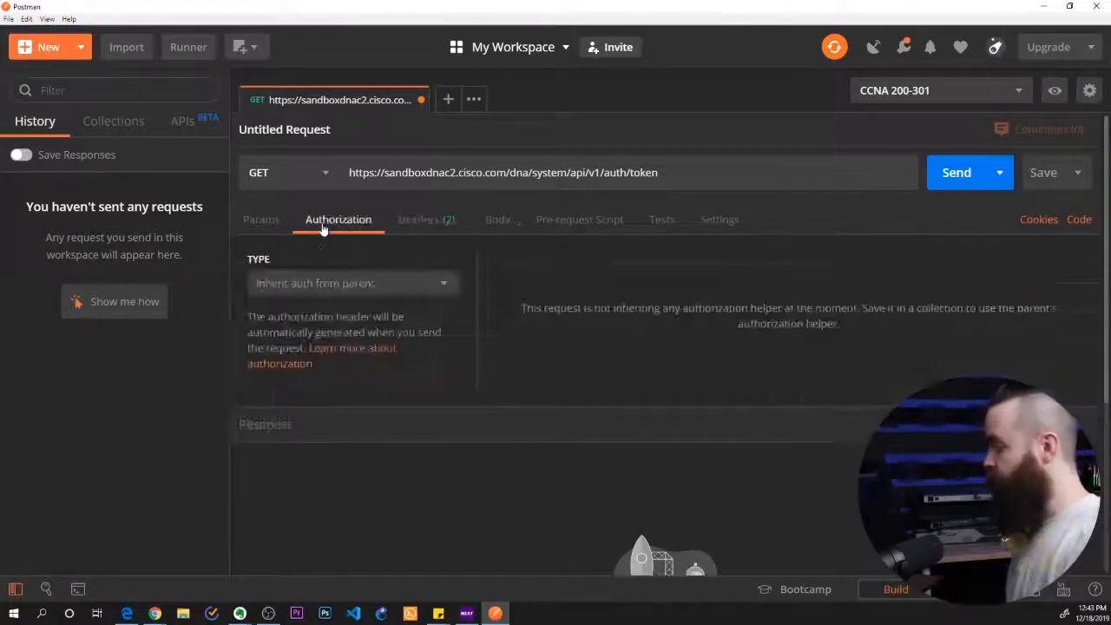
drag(253, 260, 279, 264)
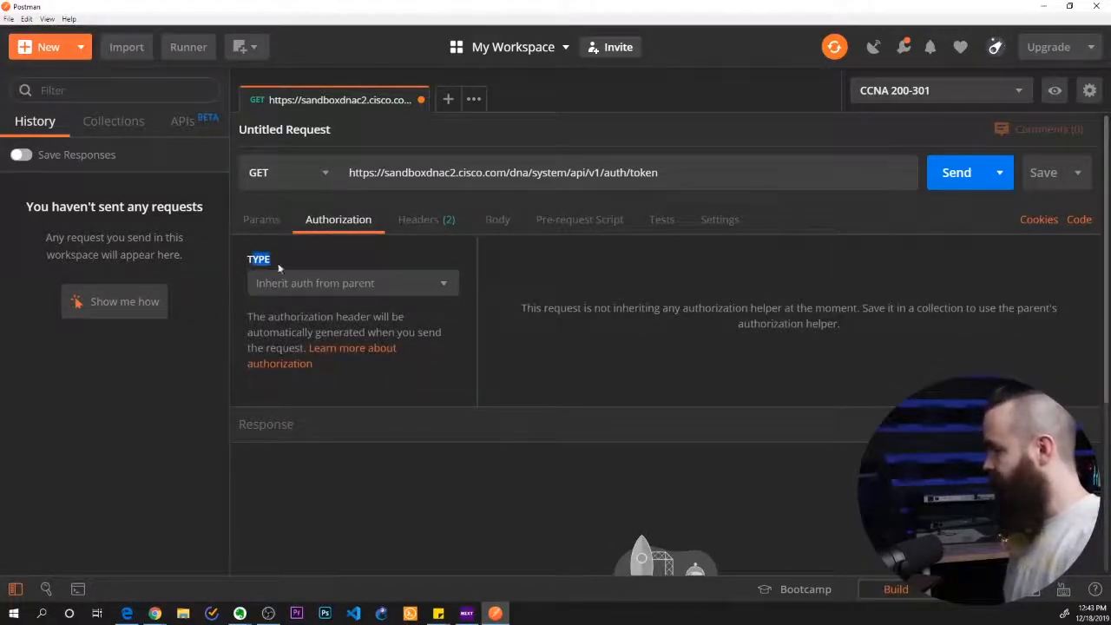
click(379, 284)
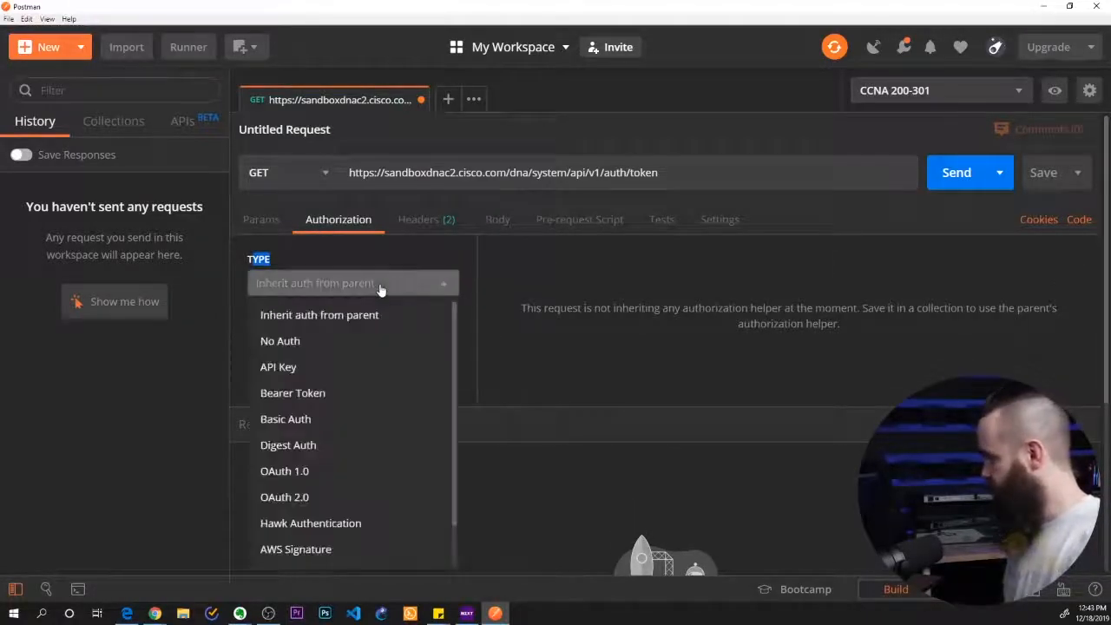
click(335, 424)
Review the Basic Auth username and reveal the password in readable text
drag(753, 329, 653, 325)
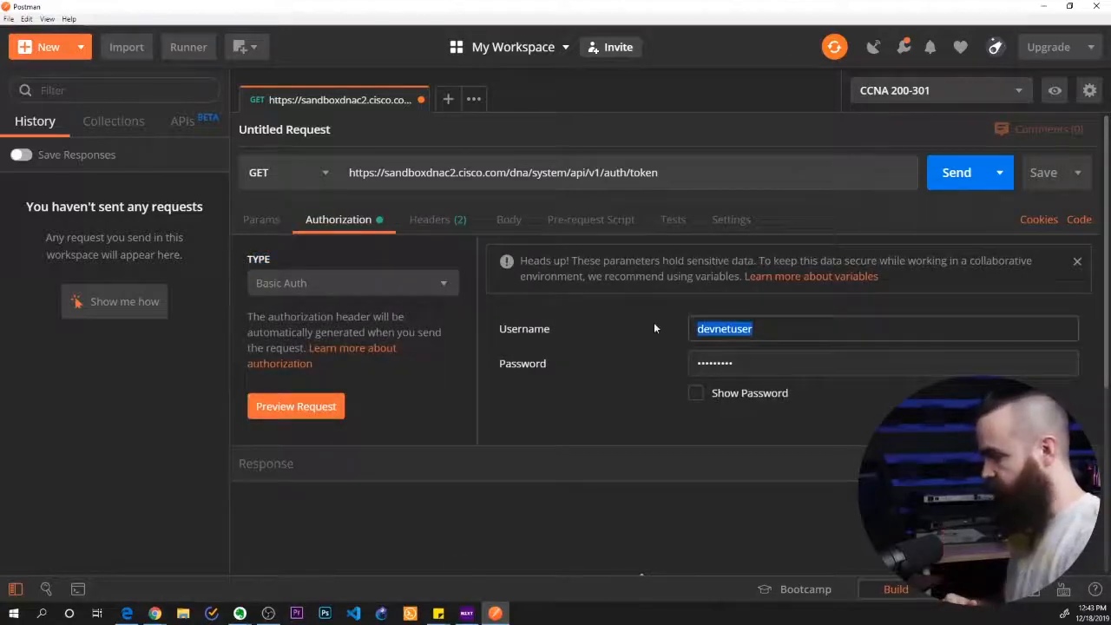
click(770, 362)
click(697, 395)
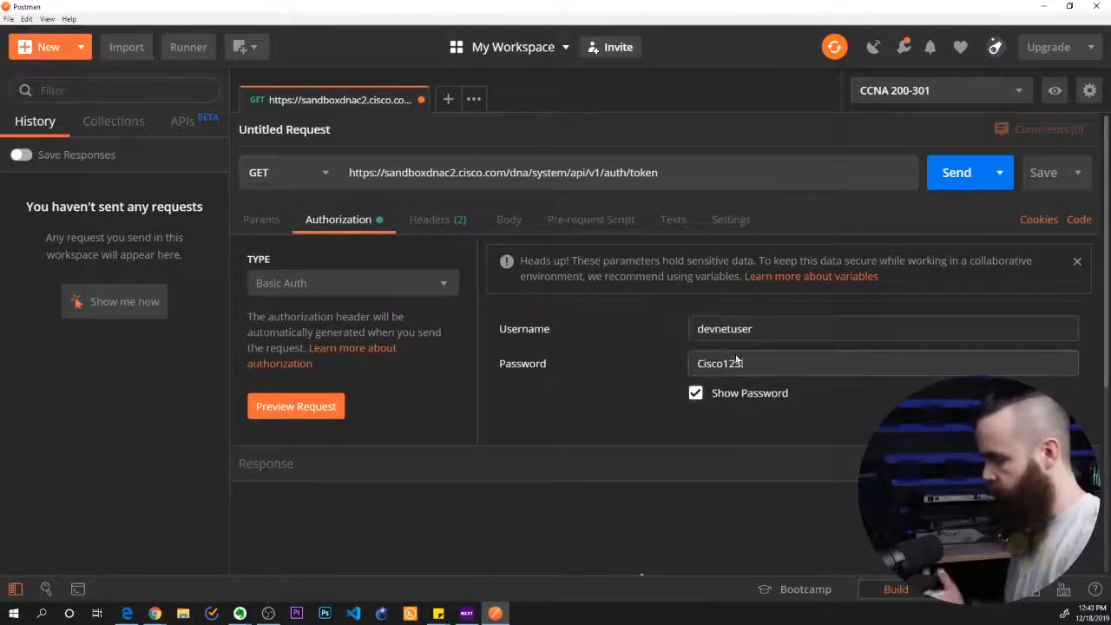
scroll(522, 381, down, 2)
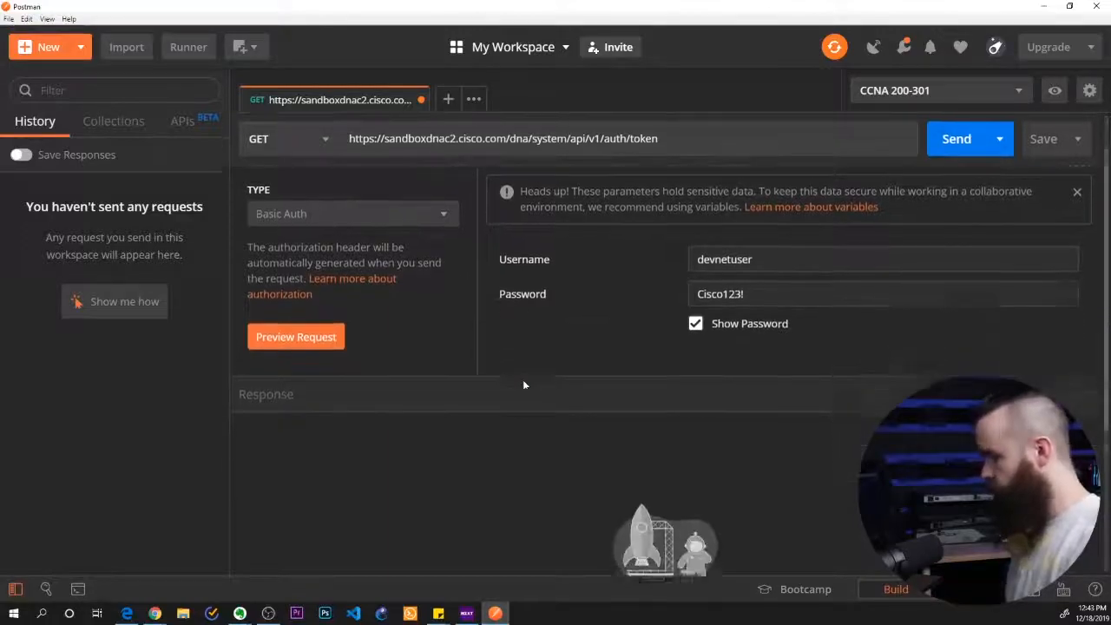
Change the token request's method to POST and send it
scroll(522, 381, up, 2)
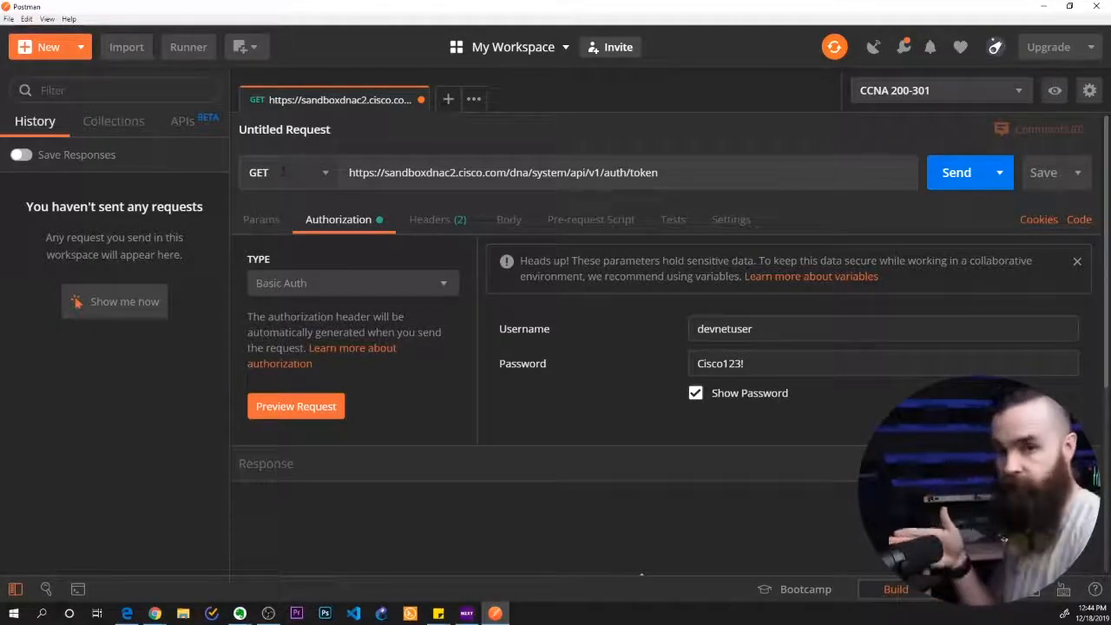
click(283, 171)
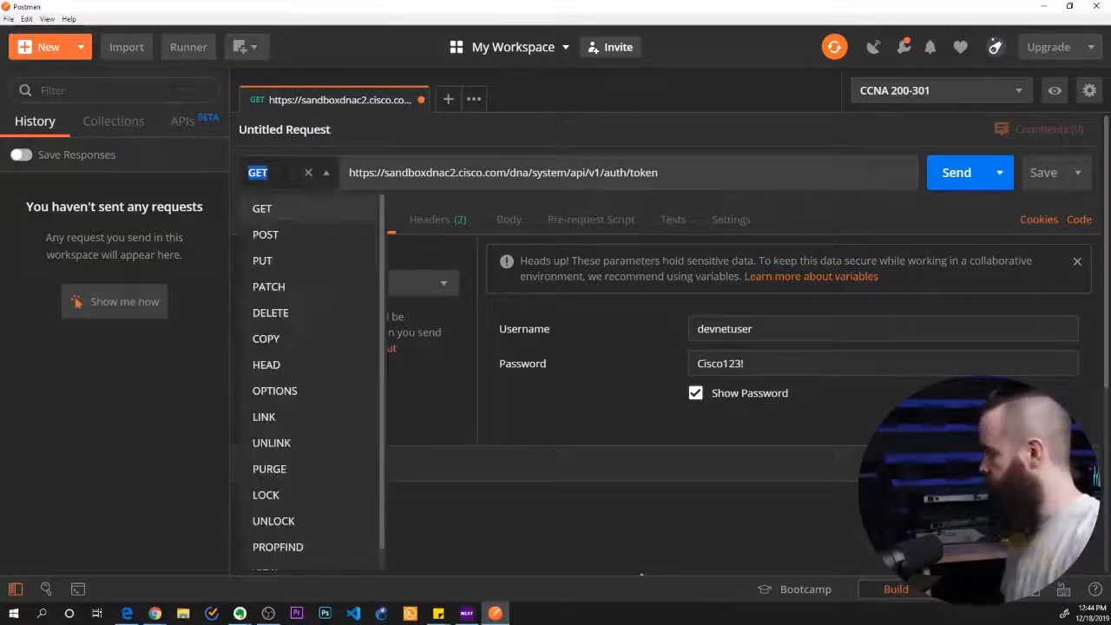
click(265, 236)
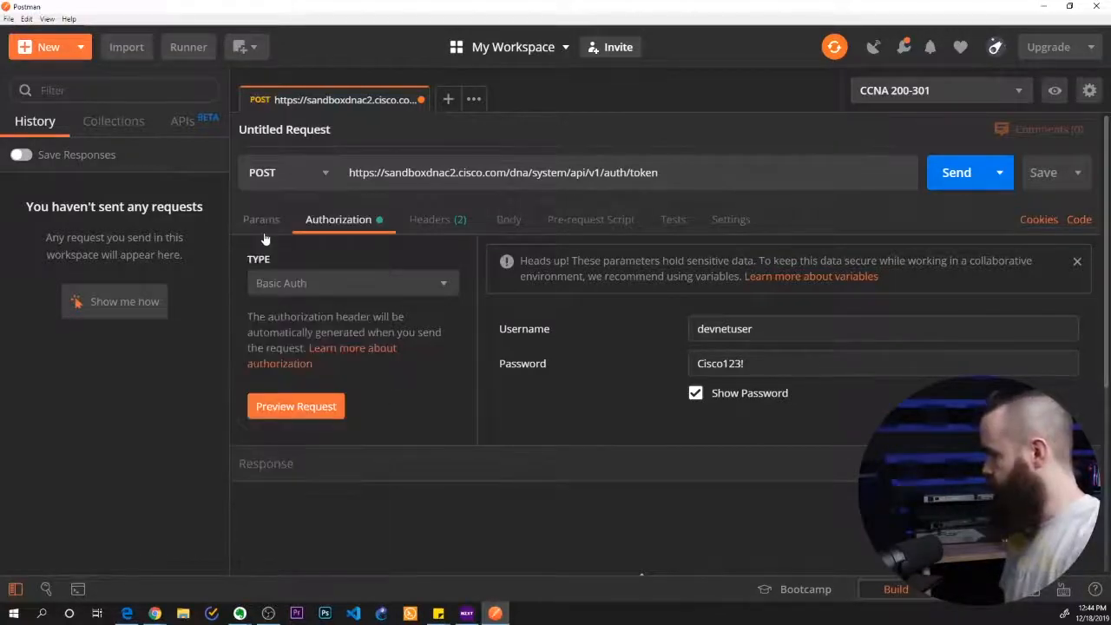
click(935, 180)
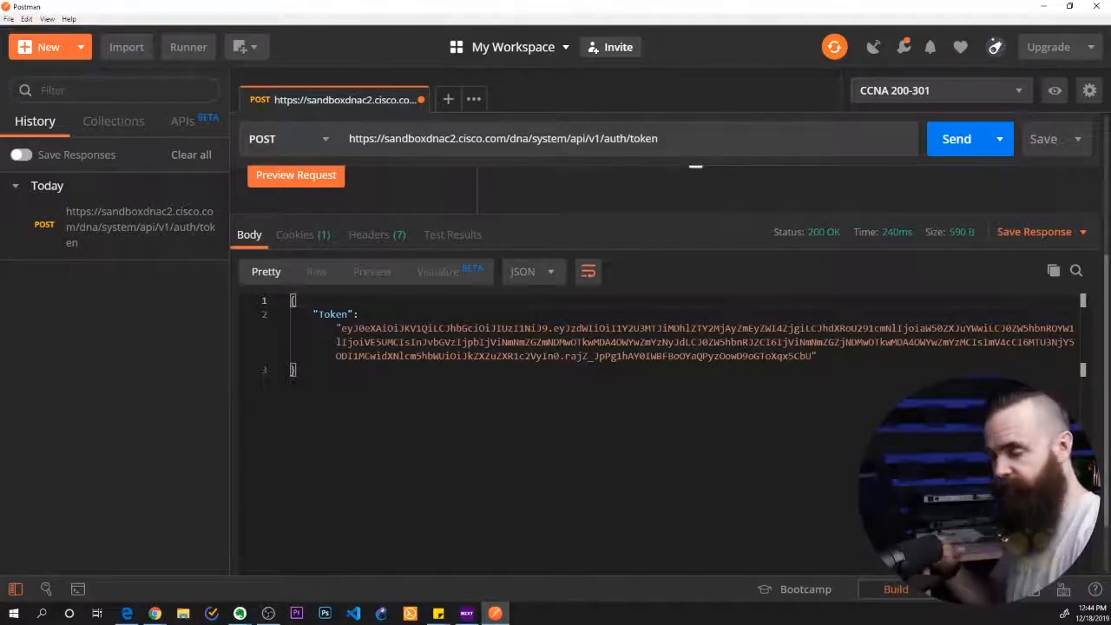
click(449, 101)
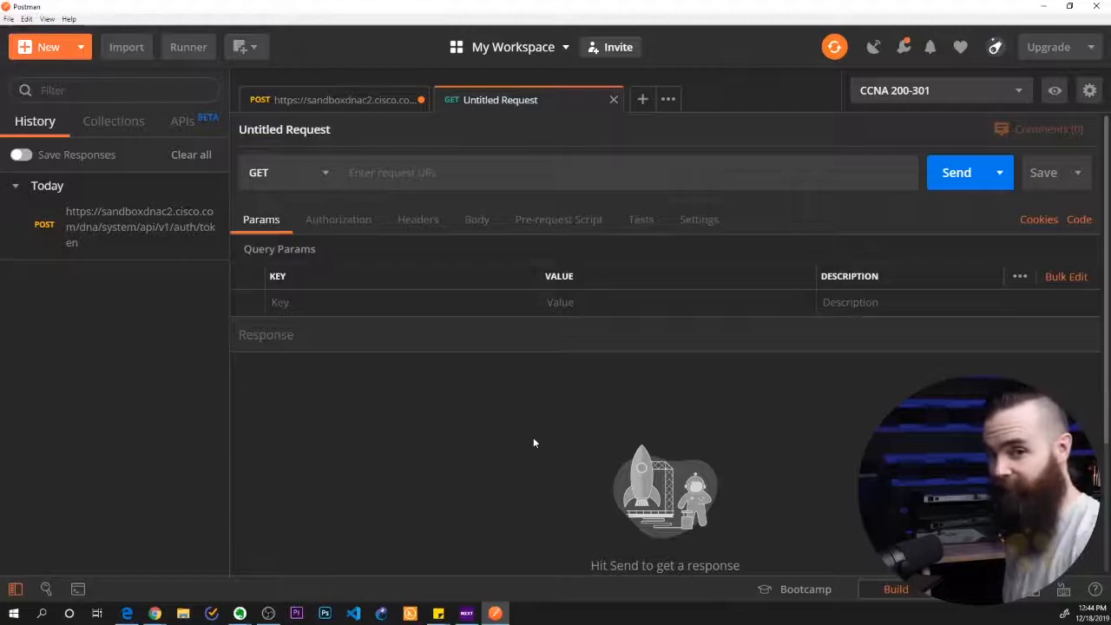
key(alt+Tab)
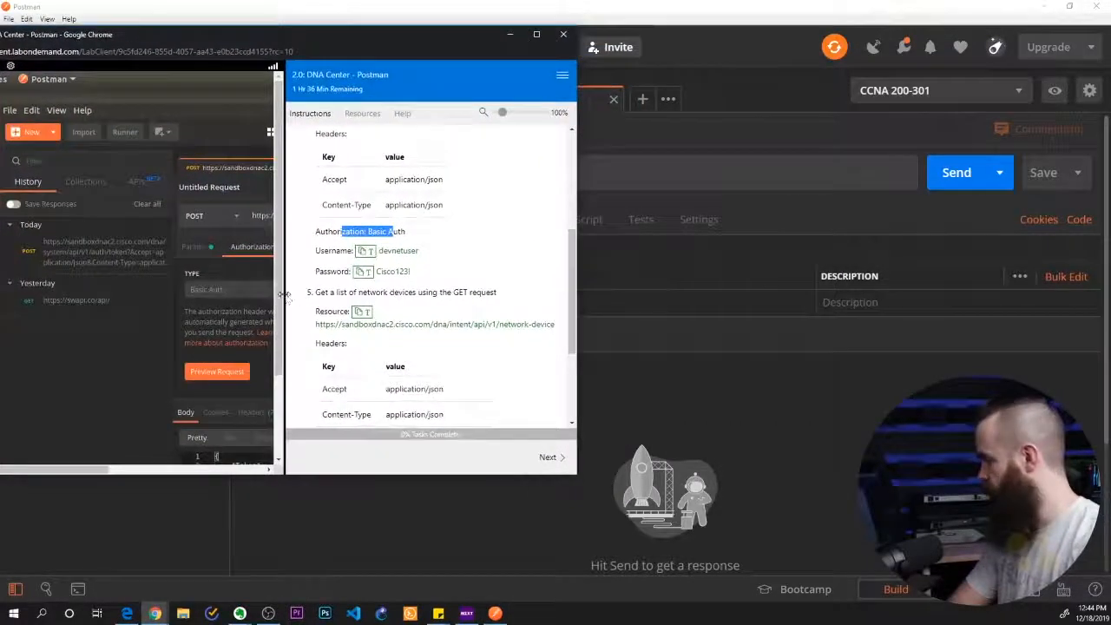
drag(289, 299, 57, 296)
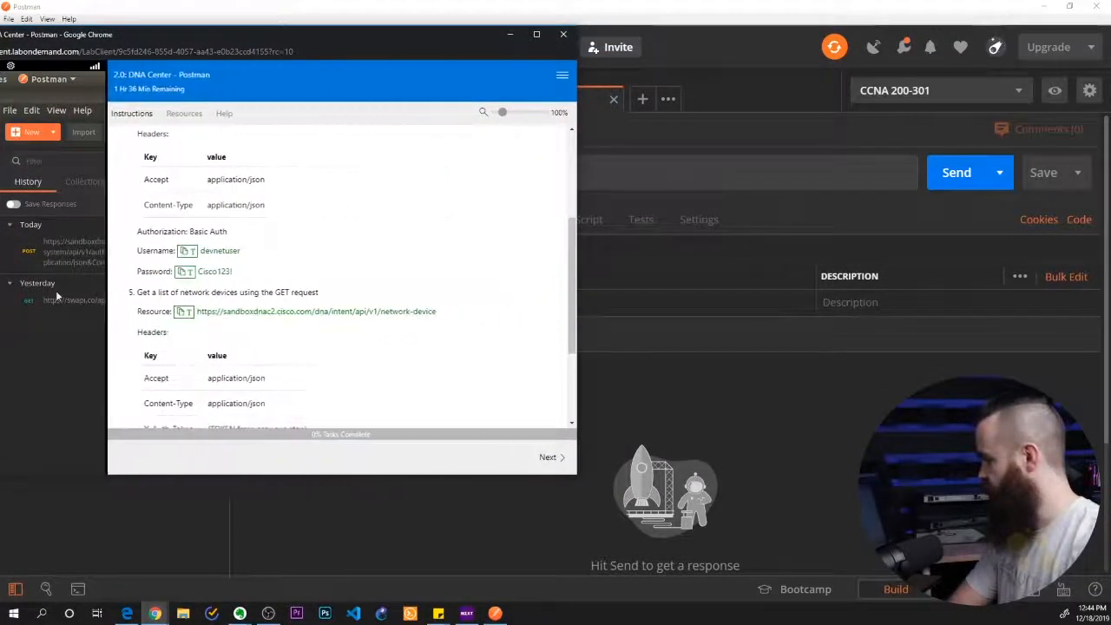
scroll(396, 312, up, 4)
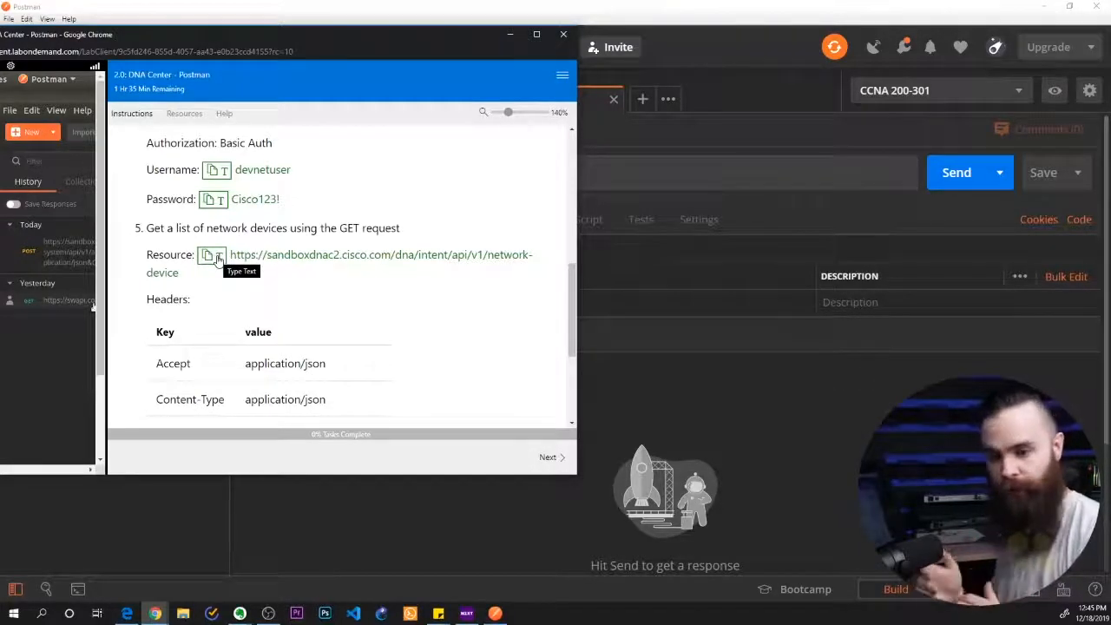
click(495, 613)
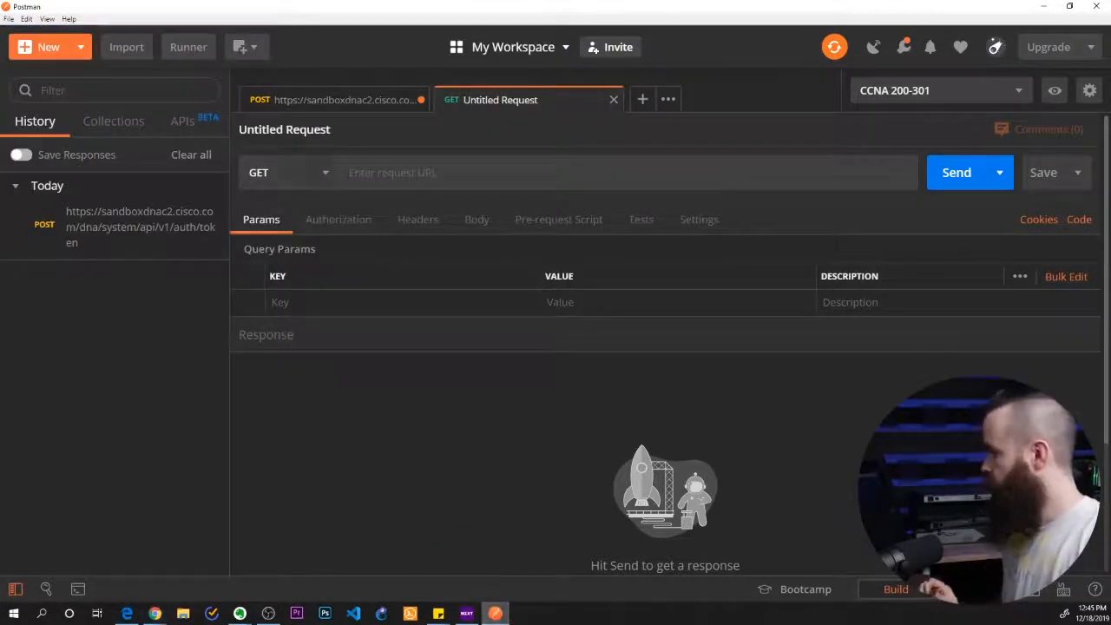
click(395, 182)
text(https://sandboxdnac2.cisco.com/dna/intent/api/v1/network-device)
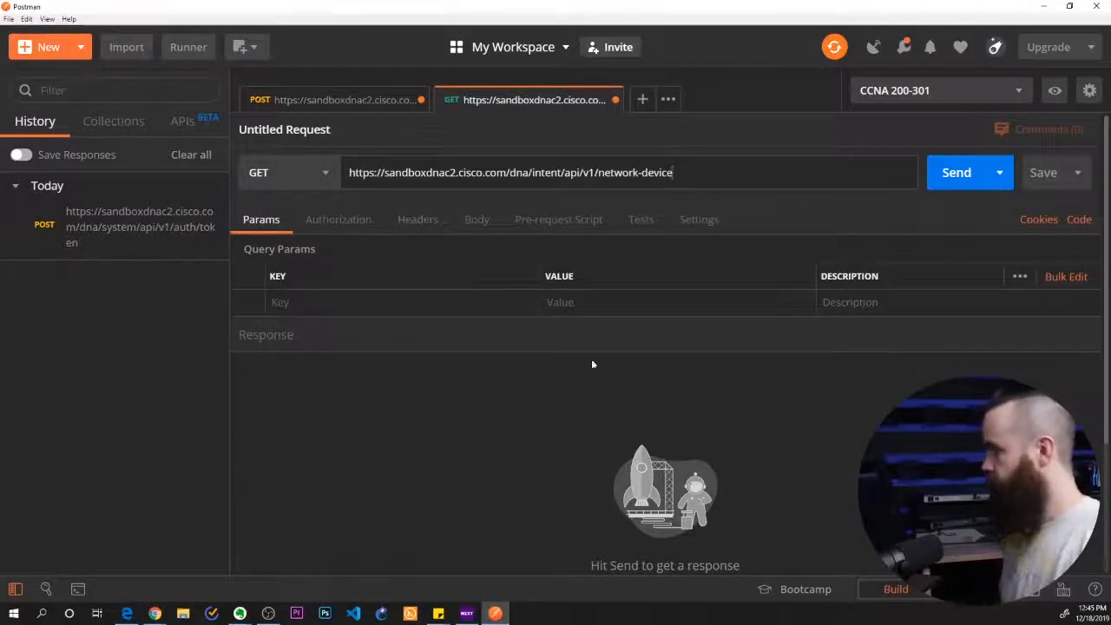
drag(609, 172, 673, 171)
click(614, 385)
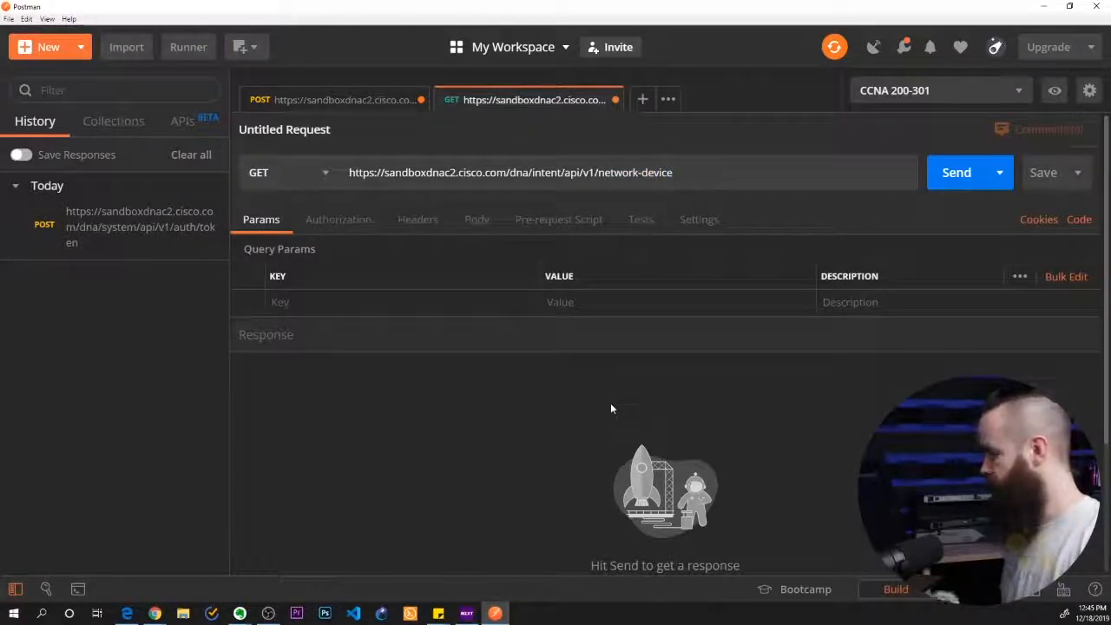
Check the required headers in the lab instructions and add an Accept header with the value application/json to the network device request
key(alt+Tab)
scroll(570, 304, down, 3)
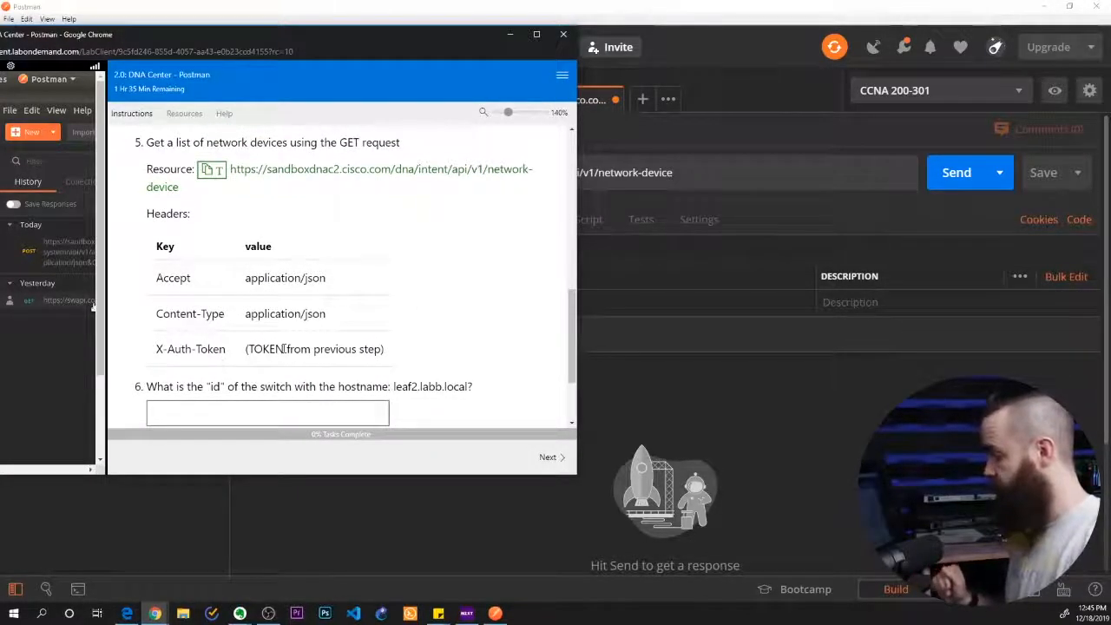
drag(284, 349, 346, 349)
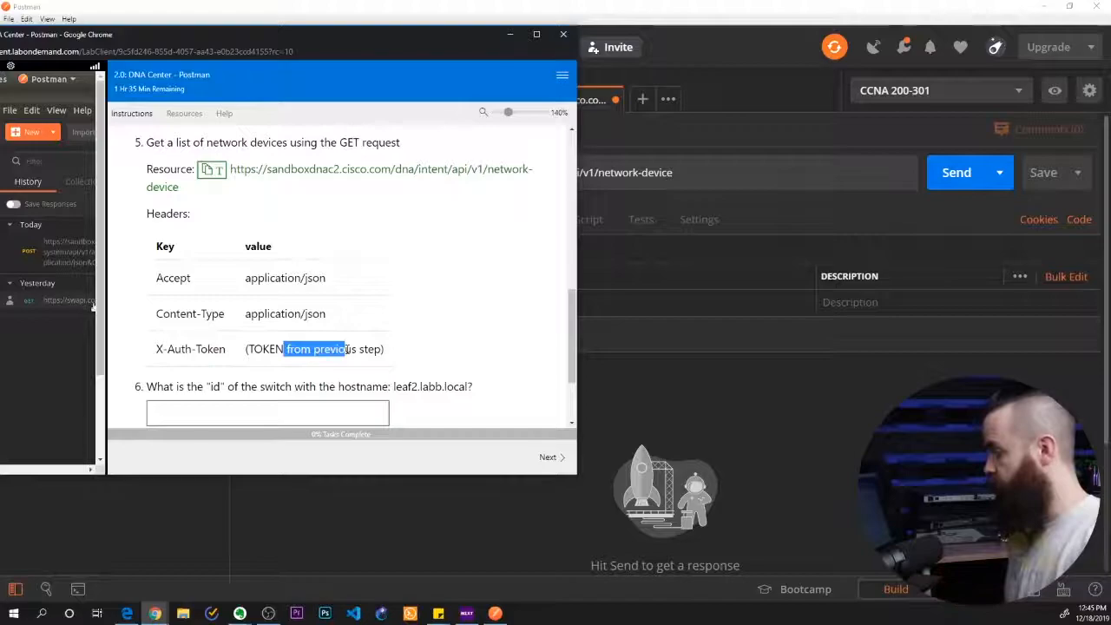
click(767, 424)
click(418, 219)
click(356, 302)
text(Acc)
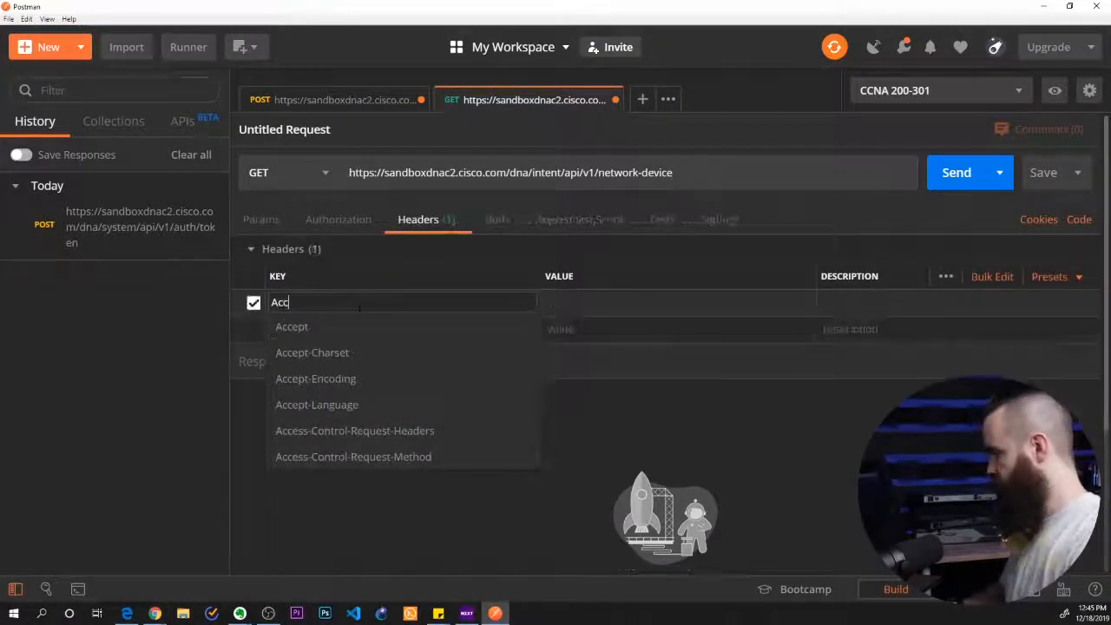
key(Tab)
click(358, 307)
text(ept)
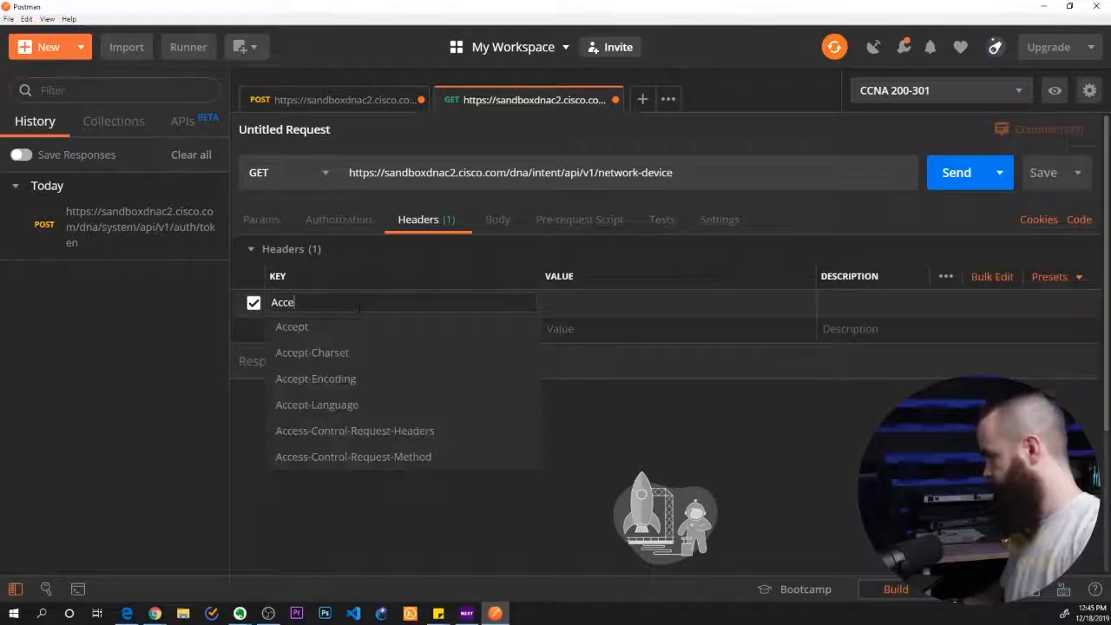
key(Tab)
text(jso)
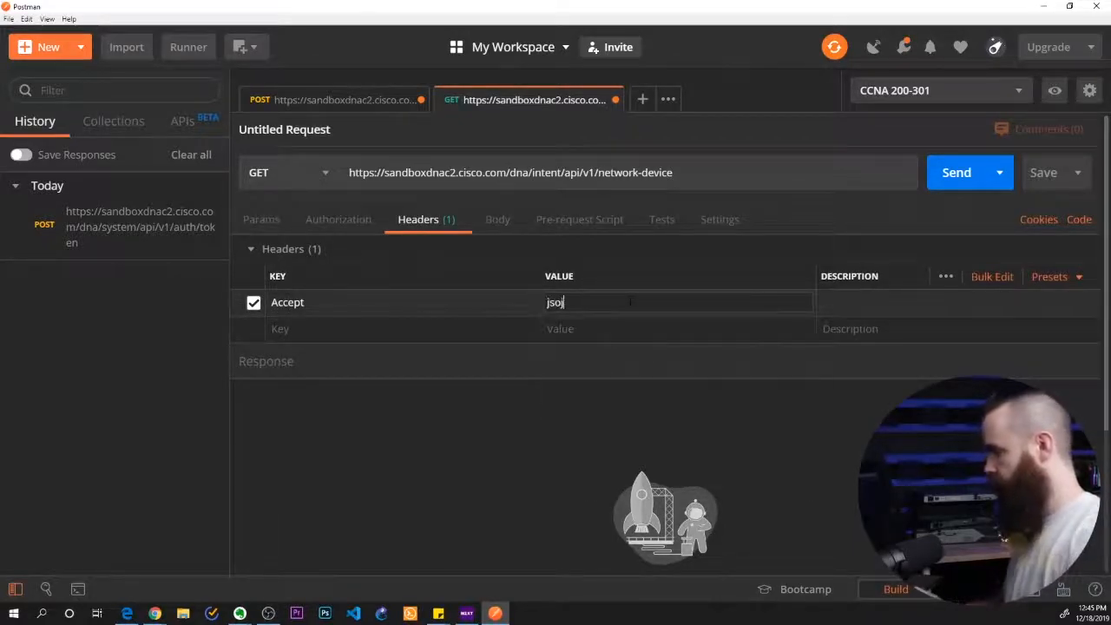
click(610, 326)
Add a Content-Type header with the value application/json to the network device request
click(373, 329)
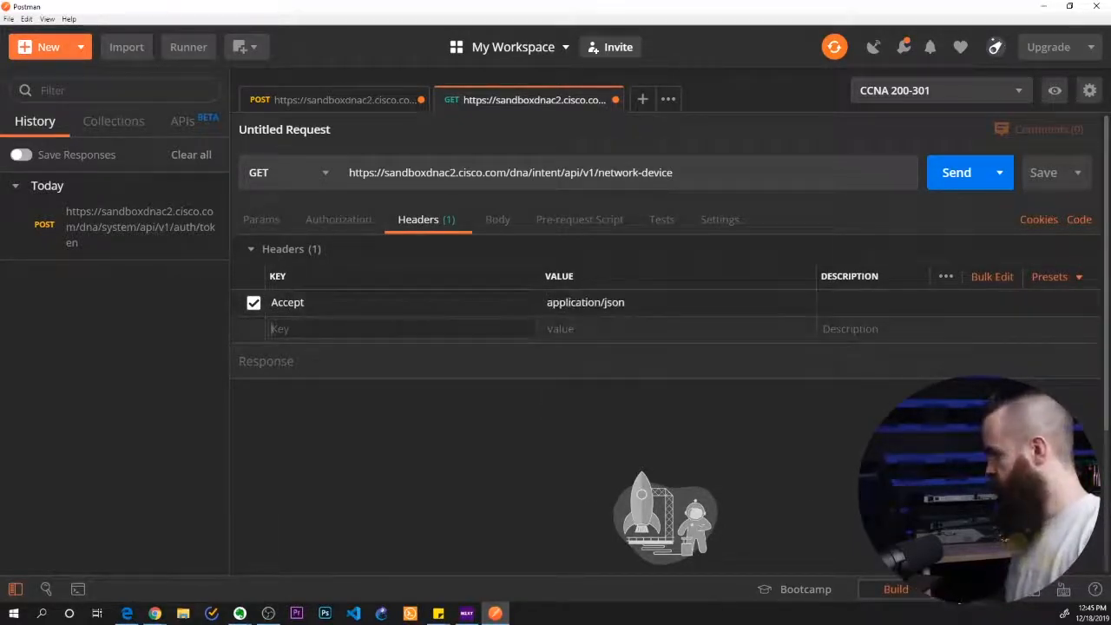
text(Cont)
click(308, 508)
key(Tab)
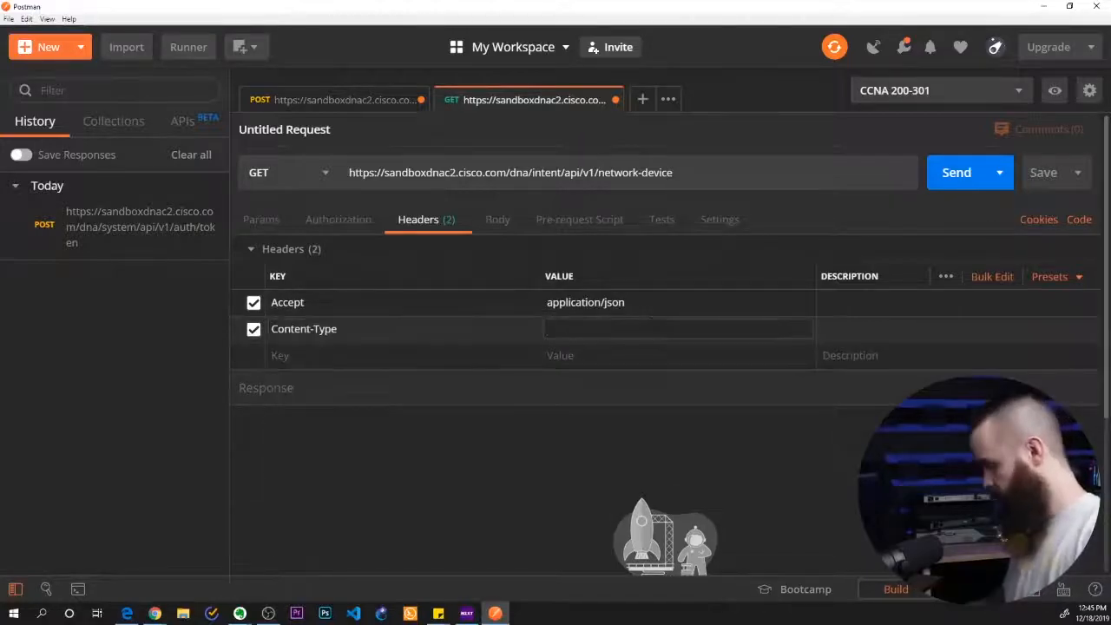
text(ap)
click(590, 405)
Add a third header with the key X-Auth-Token to the network device request
click(416, 355)
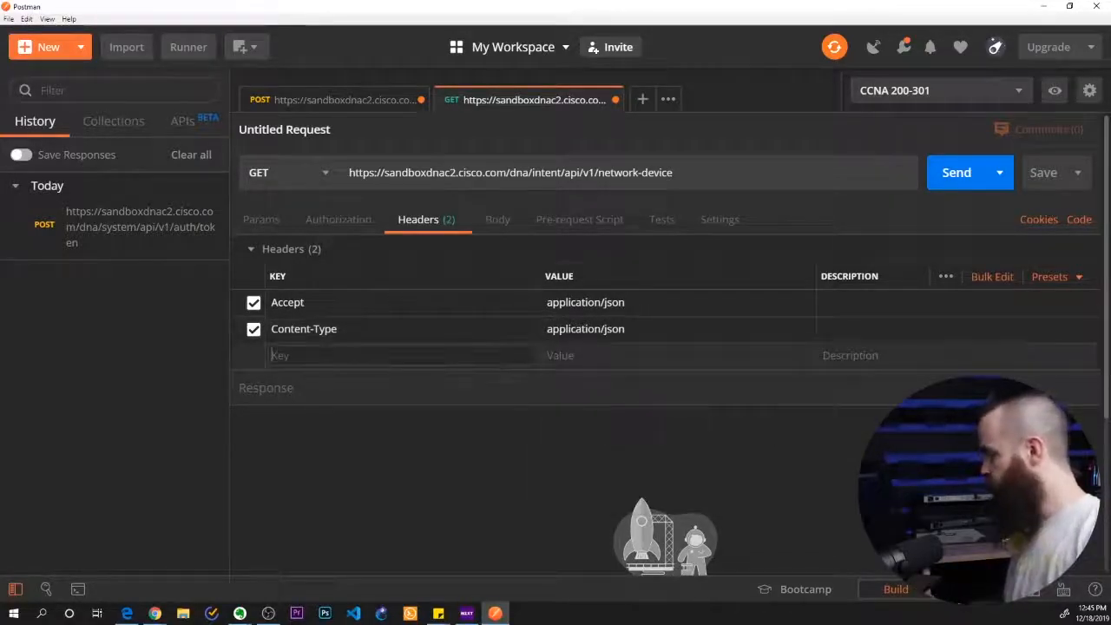
text(X-)
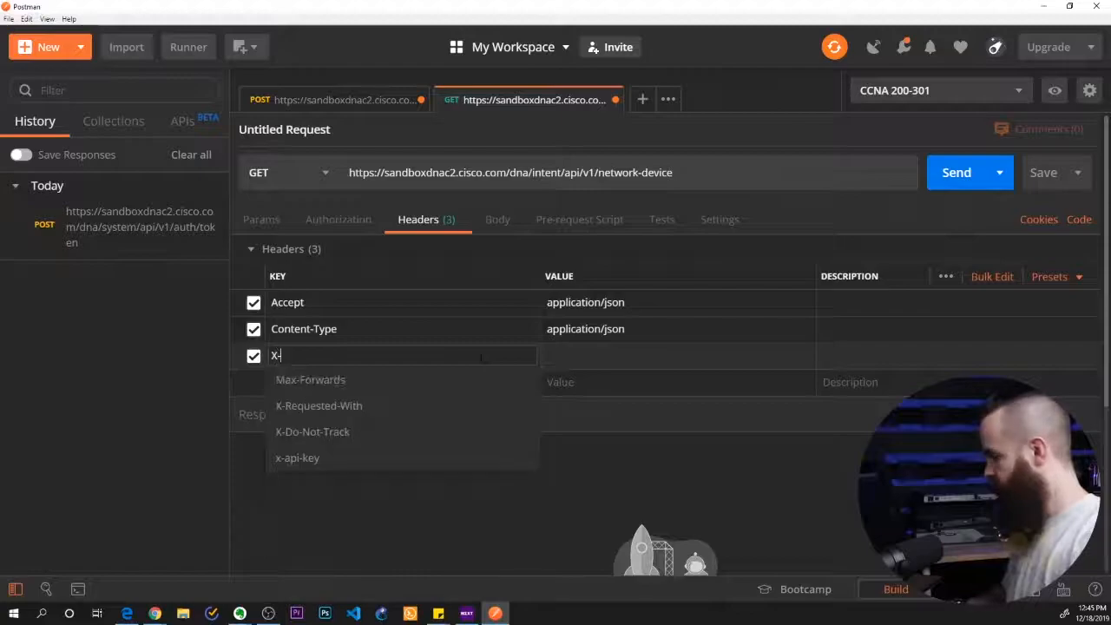
text(Auth-Token)
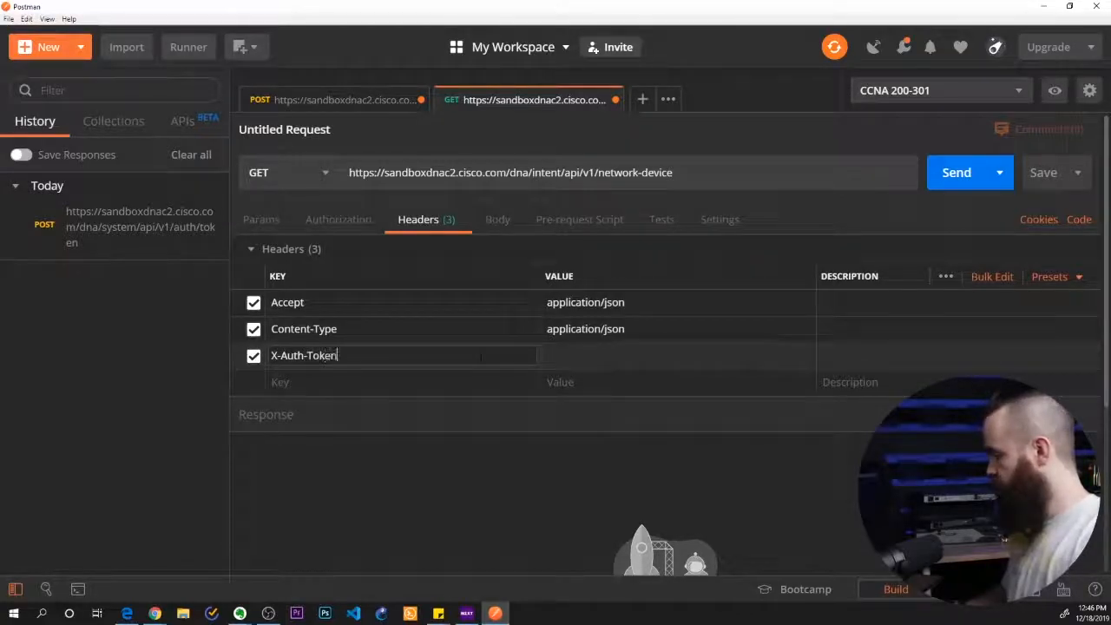
key(Tab)
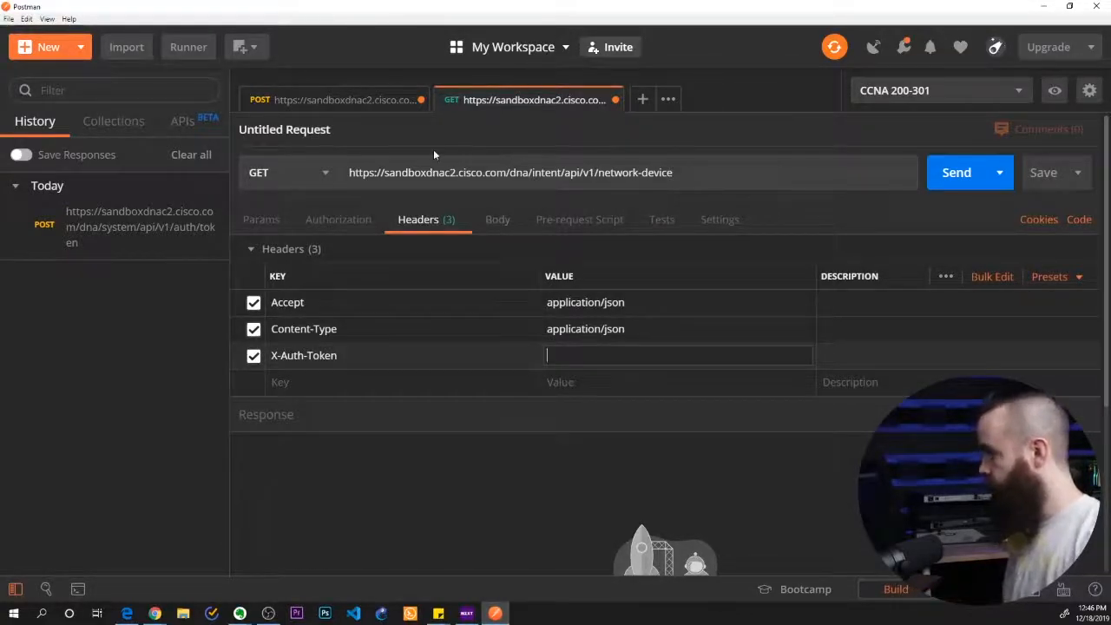
Copy the authentication token from the POST request's response and paste it as the X-Auth-Token header's value
click(324, 106)
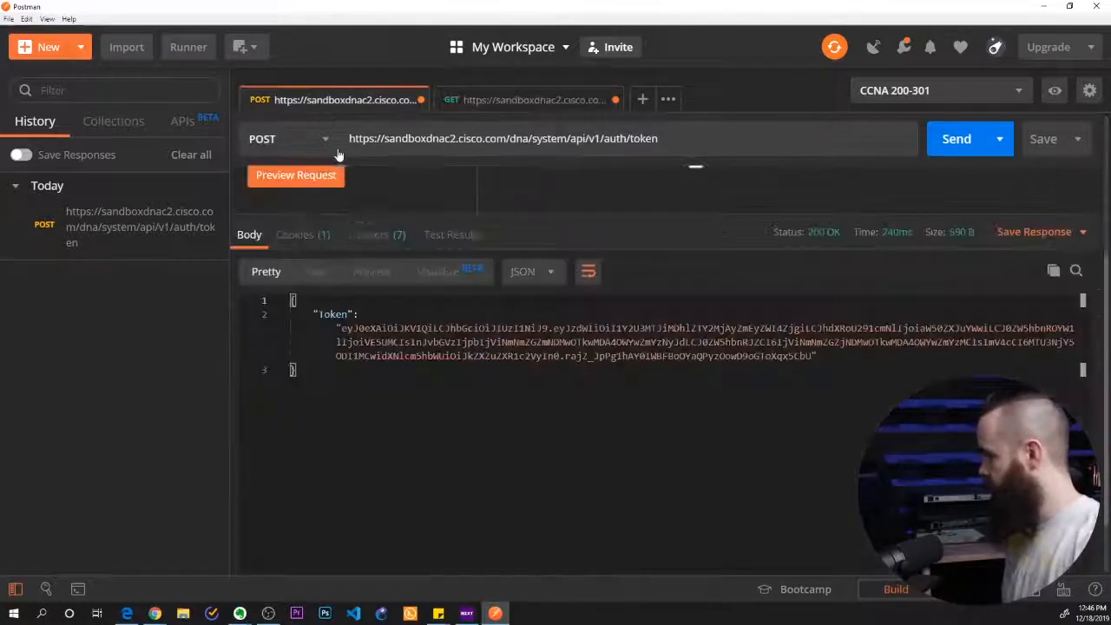
drag(341, 328, 812, 355)
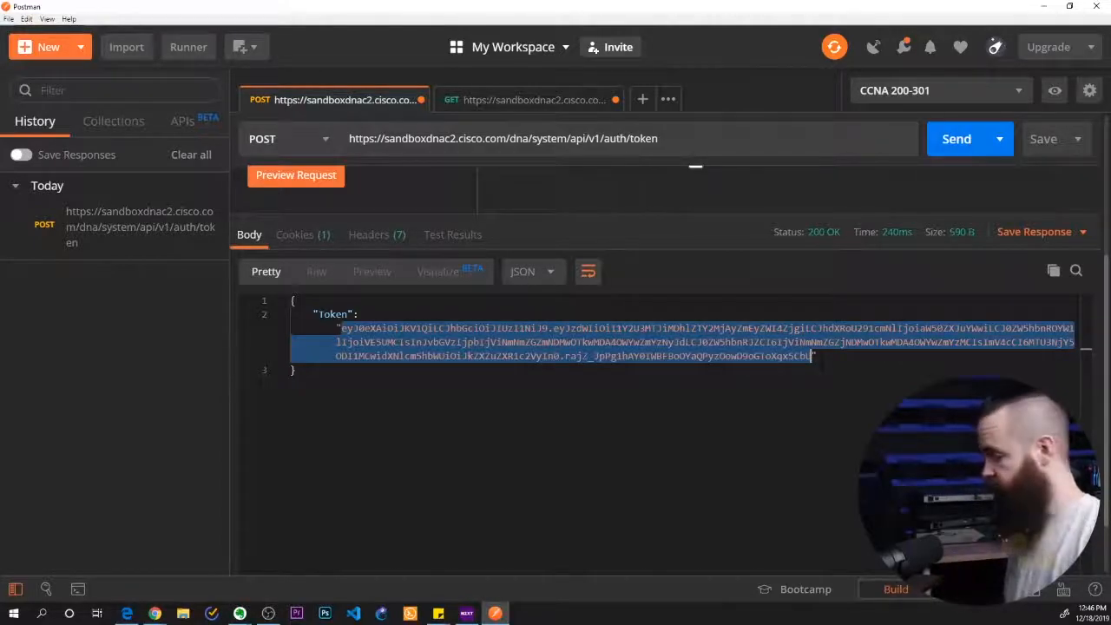
click(534, 99)
click(568, 355)
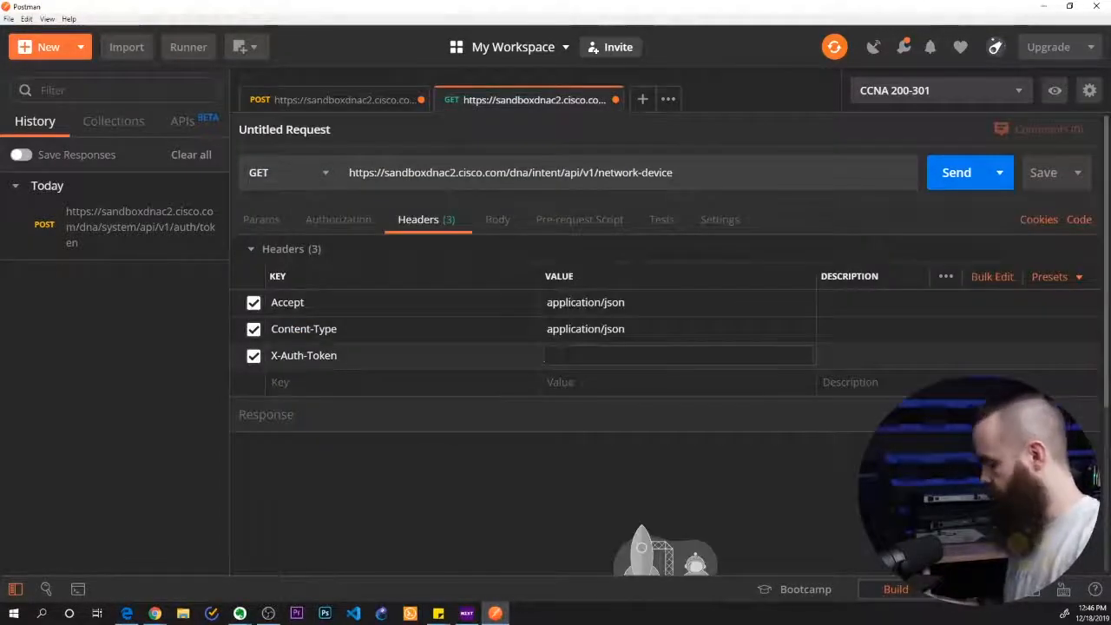
key(ctrl+v)
click(478, 479)
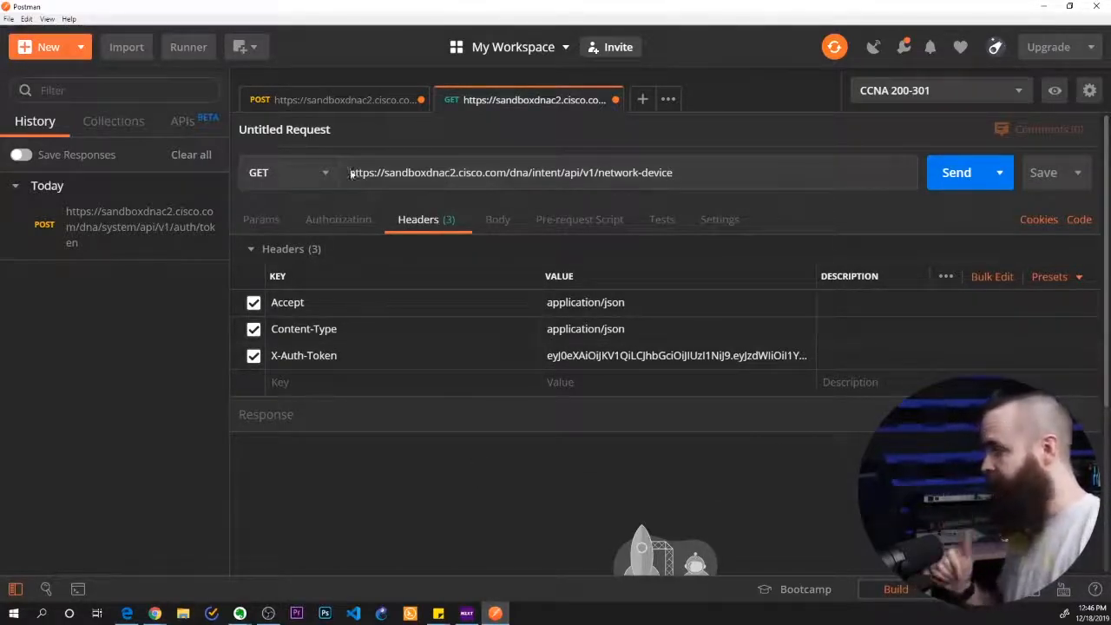
Send the network device GET request and look through the JSON response
drag(610, 172, 654, 173)
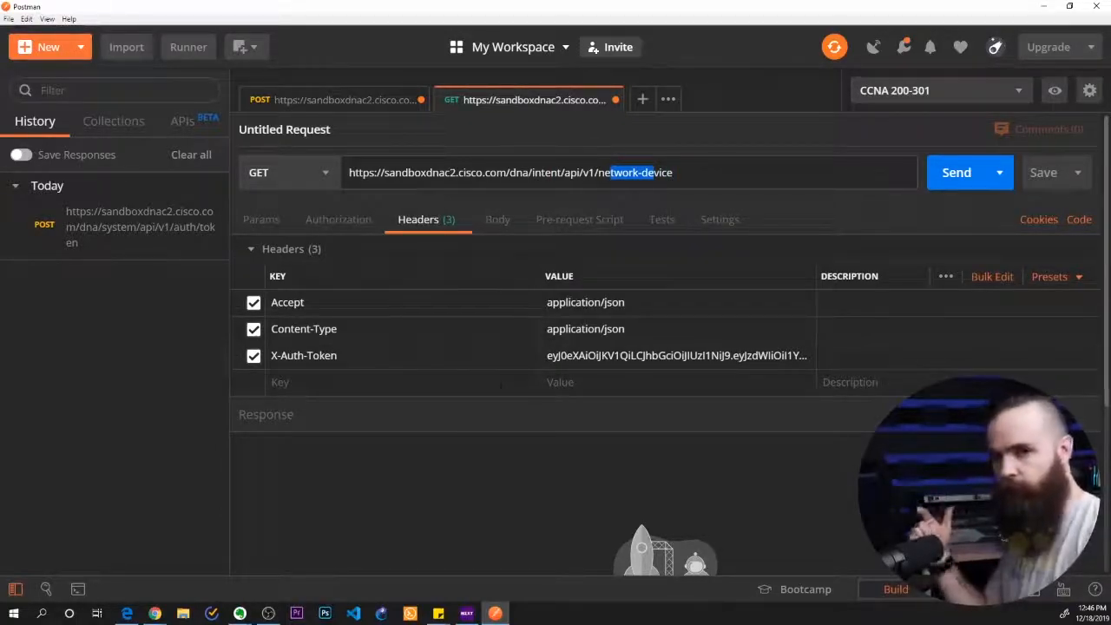
click(548, 447)
click(944, 175)
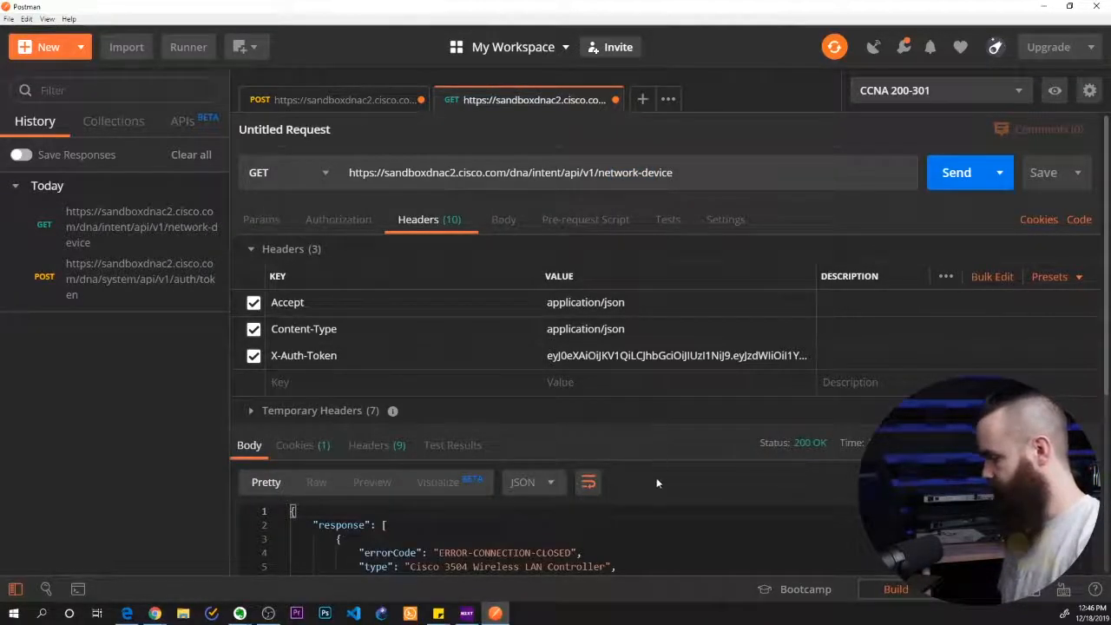
scroll(851, 459, down, 6)
scroll(659, 391, down, 15)
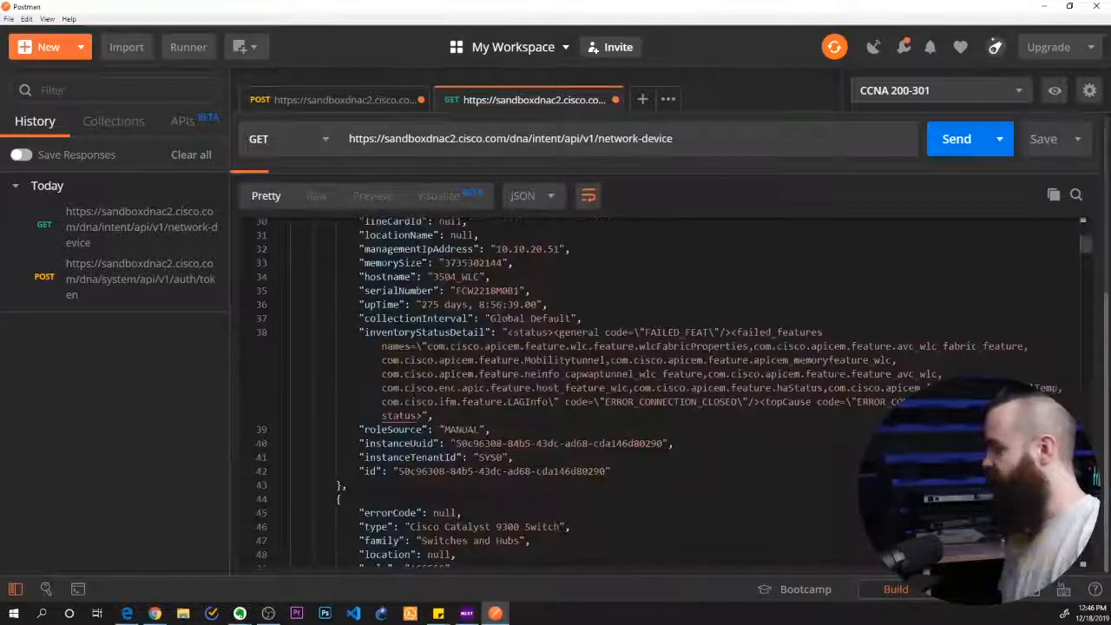
scroll(1082, 298, up, 20)
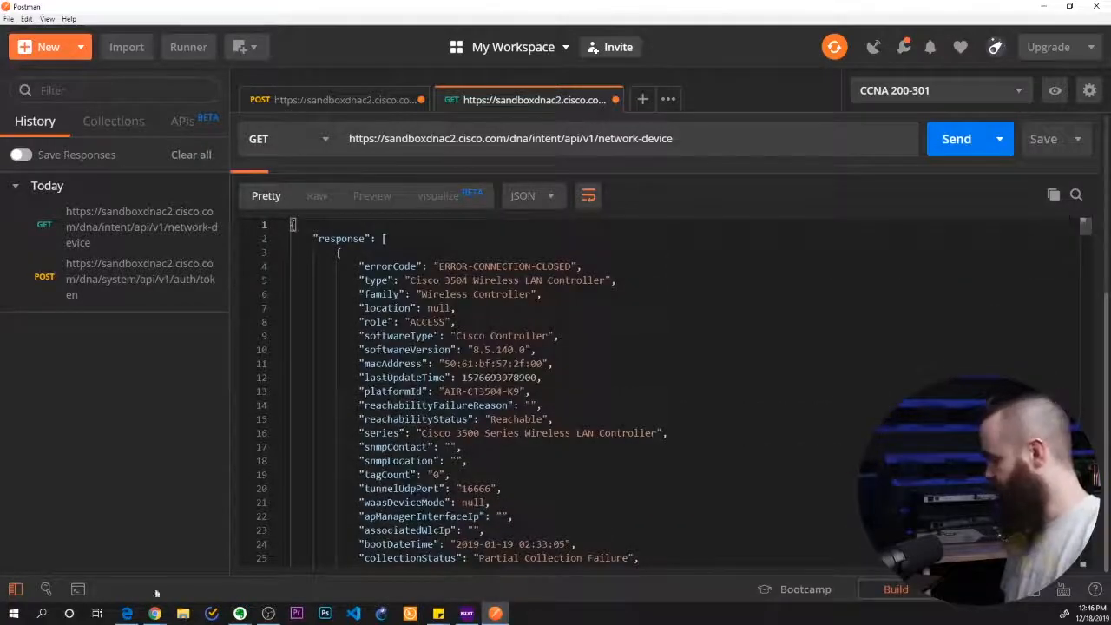
Read lab question 6 about leaf2.labb.local in Chrome, and examine the network device response in Postman for the hostname field
click(154, 612)
scroll(572, 342, down, 2)
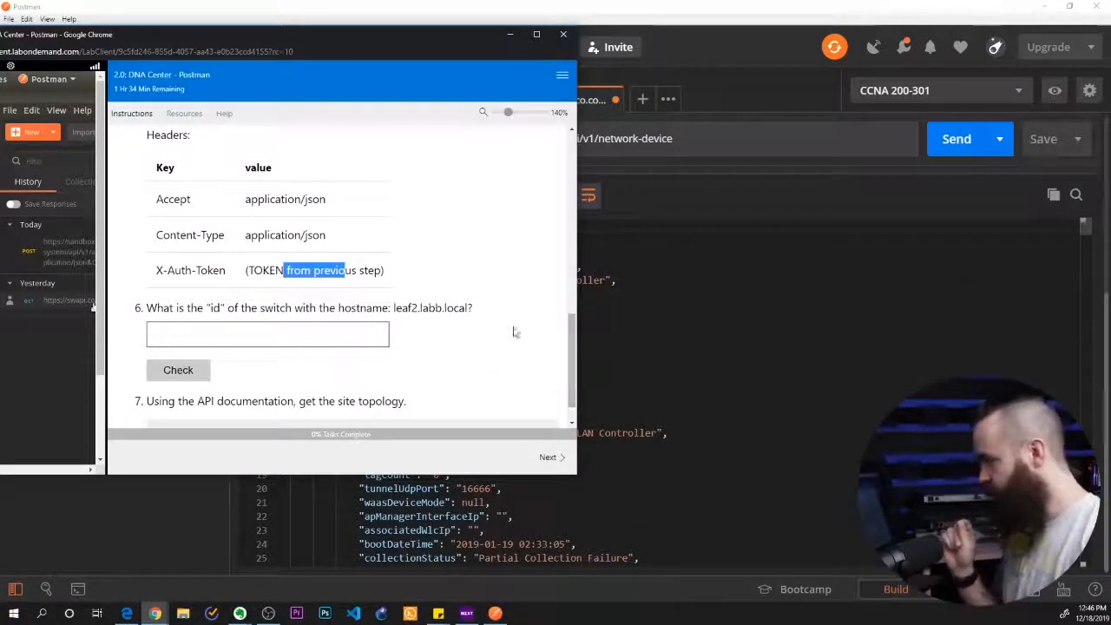
drag(395, 308, 438, 309)
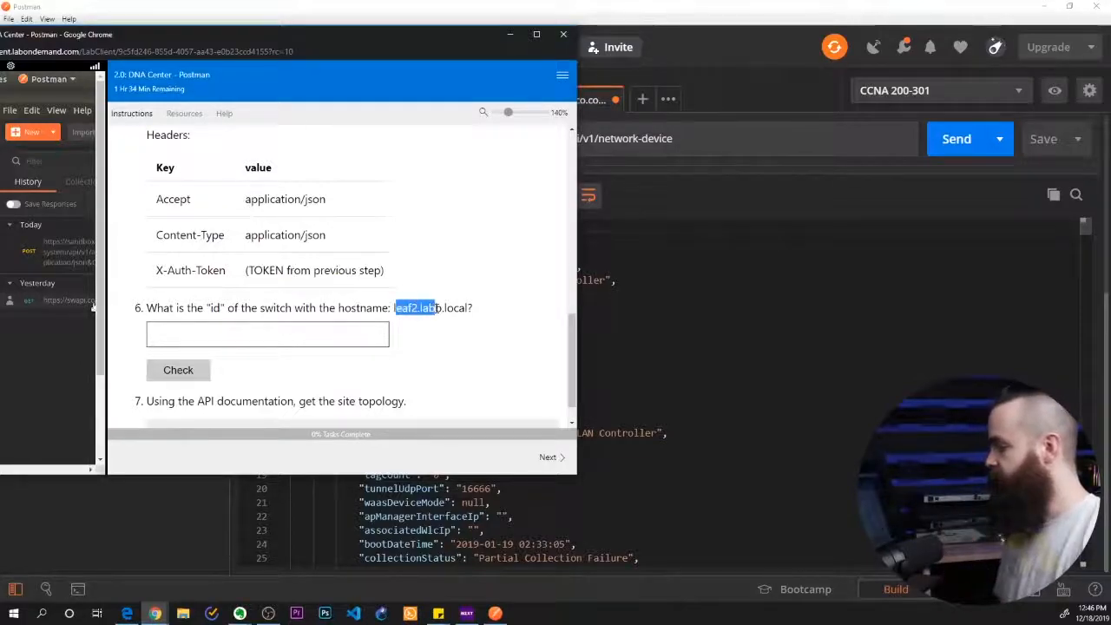
click(461, 353)
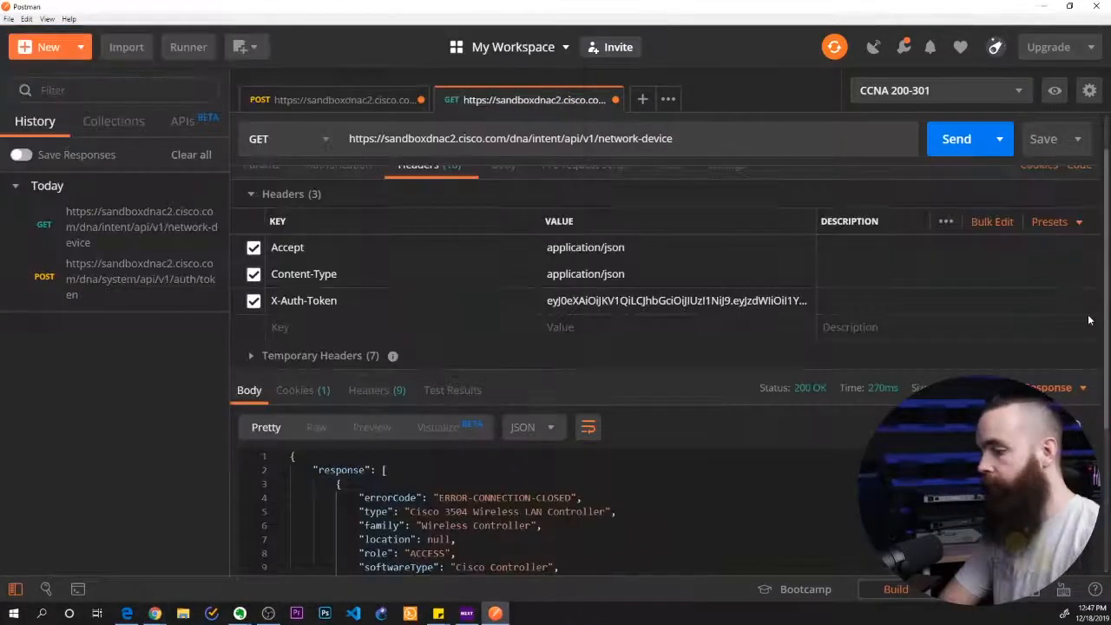
scroll(1089, 321, down, 2)
scroll(1089, 323, down, 5)
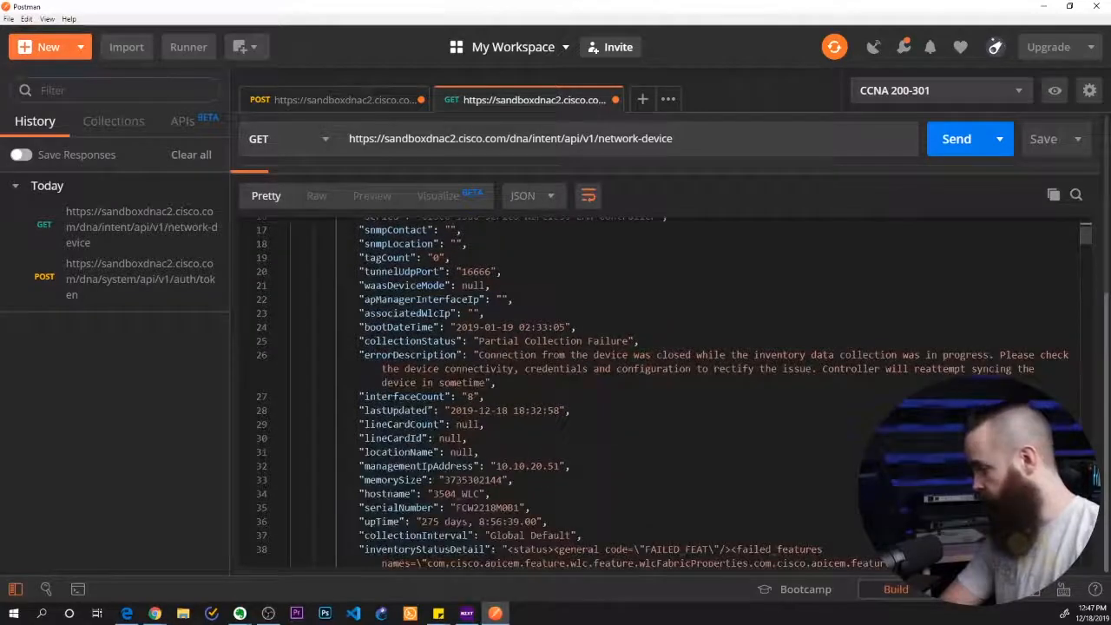
scroll(552, 479, up, 6)
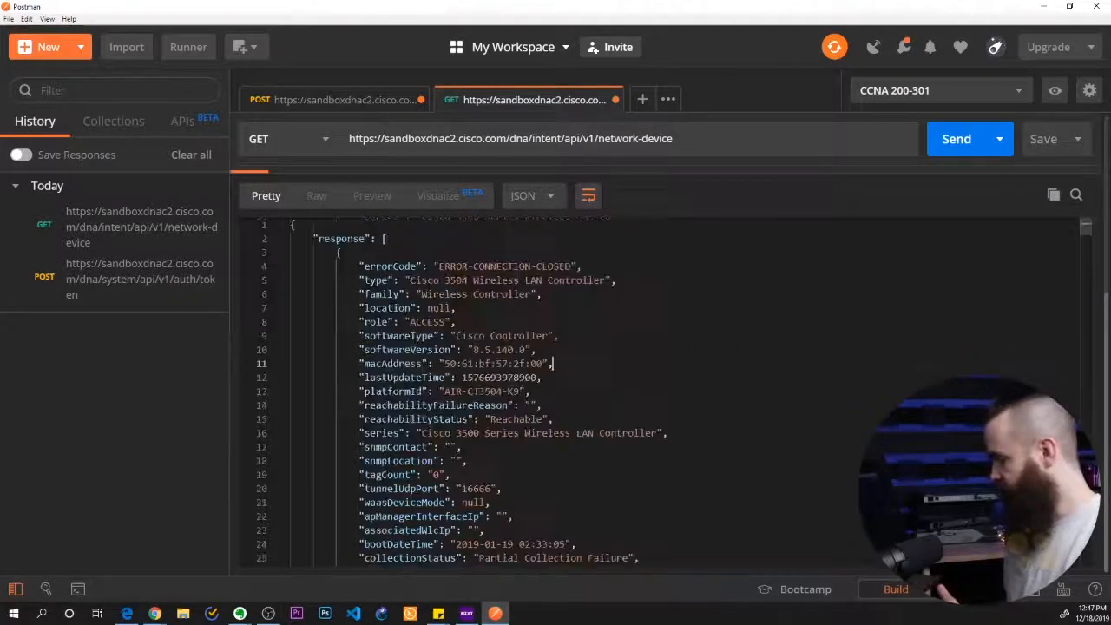
scroll(552, 479, down, 9)
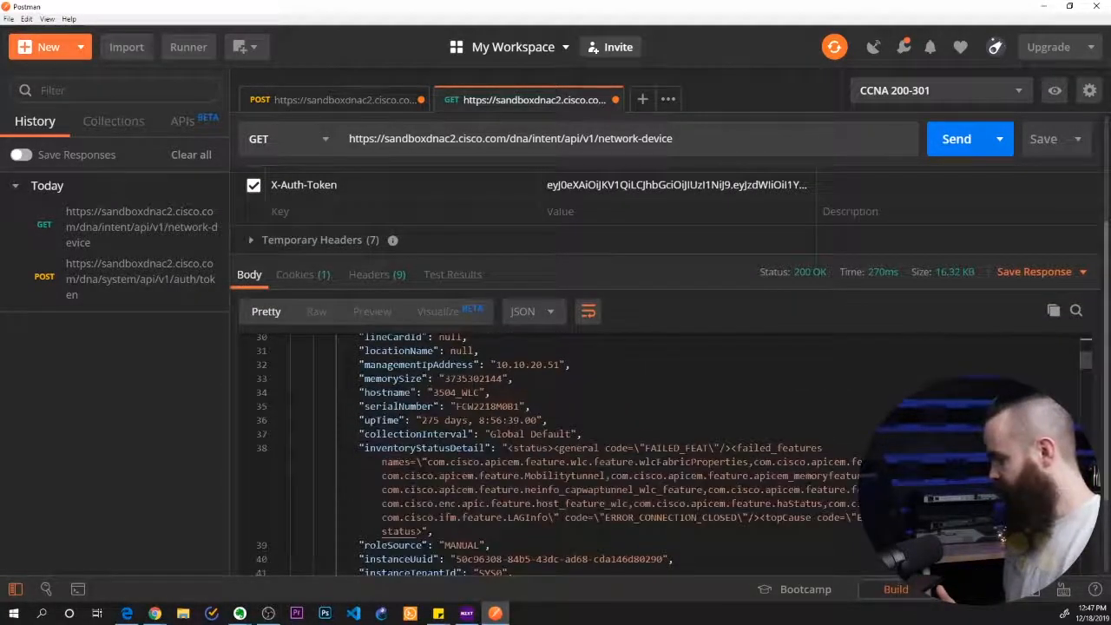
scroll(1099, 418, down, 2)
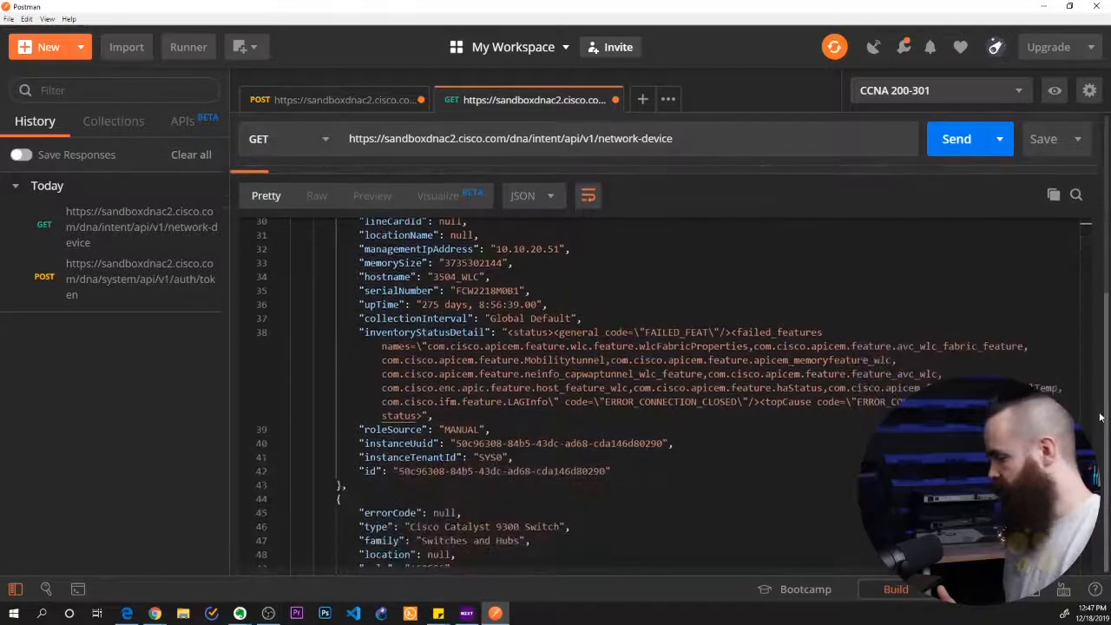
drag(359, 384, 487, 384)
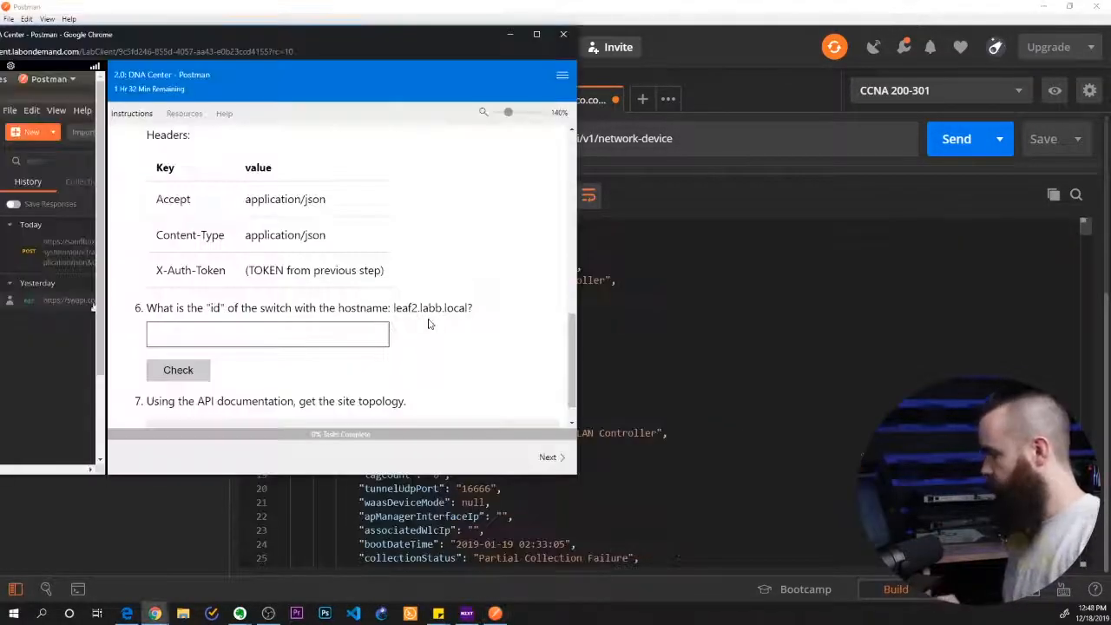
Copy the hostname leaf2.labb.local from question 6 of the lab instructions in Chrome
drag(428, 309, 440, 313)
click(437, 314)
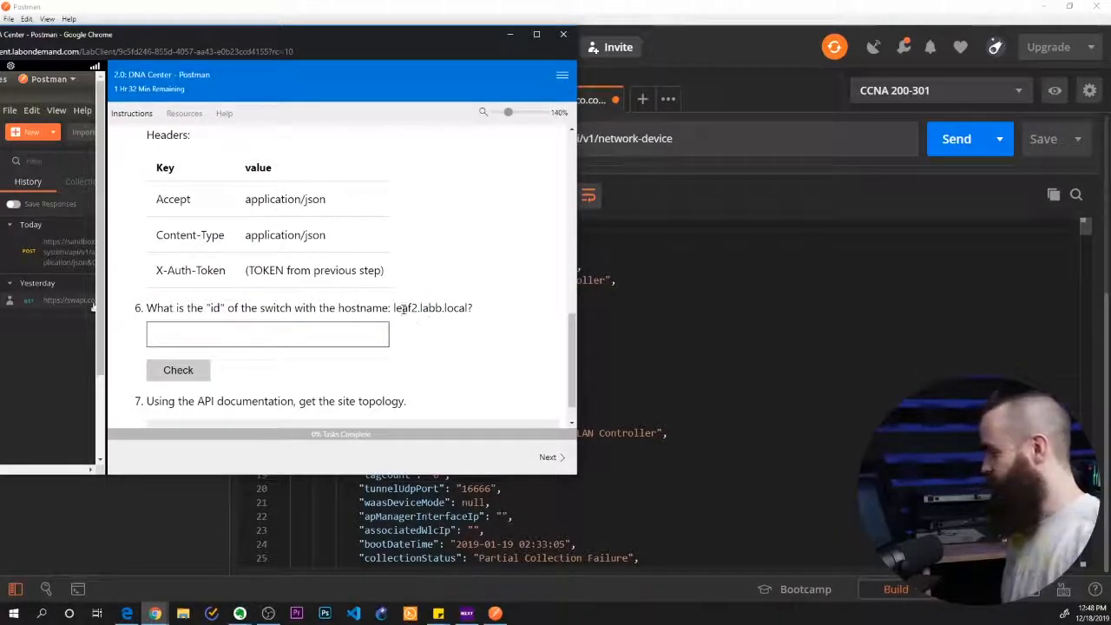
drag(394, 309, 469, 312)
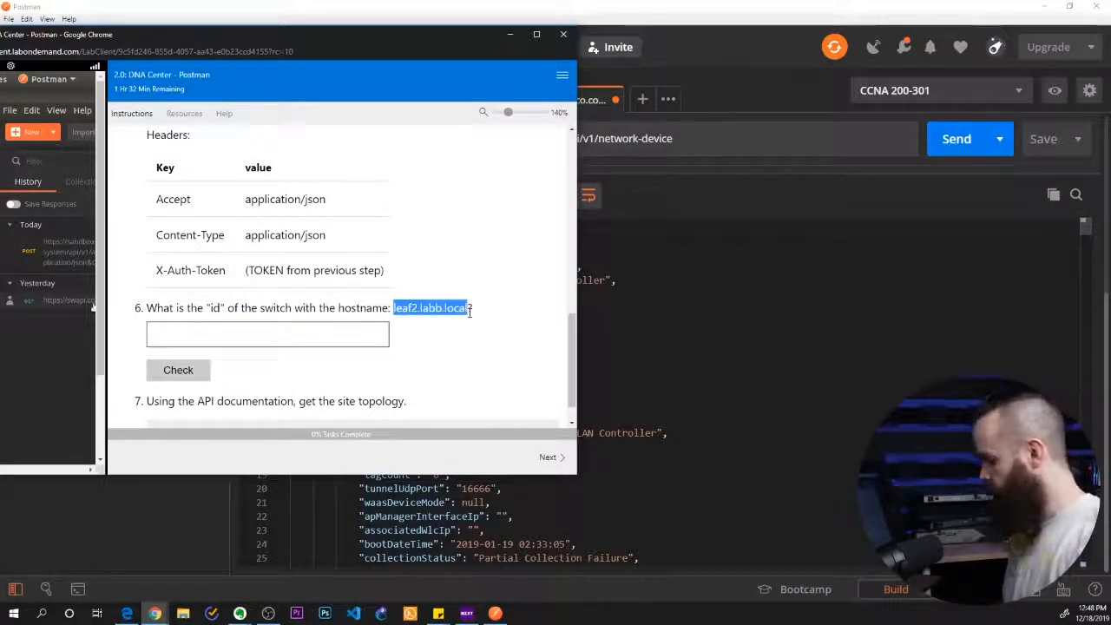
Switch to Postman, append ?hostname=leaf2.labb.local to the network-device URL and send the GET request
key(alt+Tab)
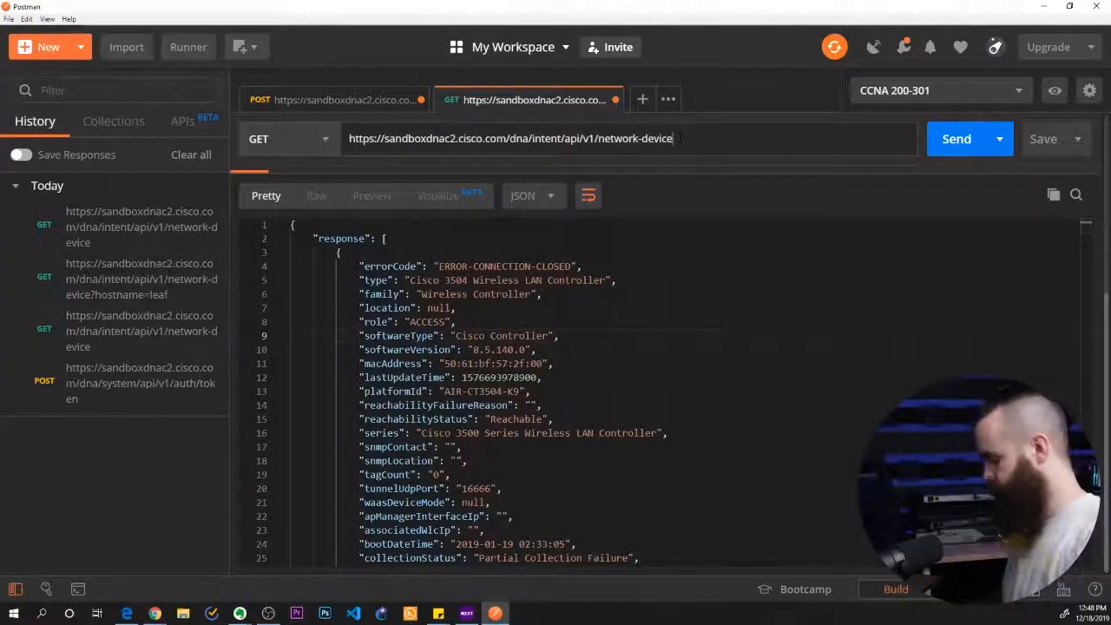
click(675, 139)
text(?)
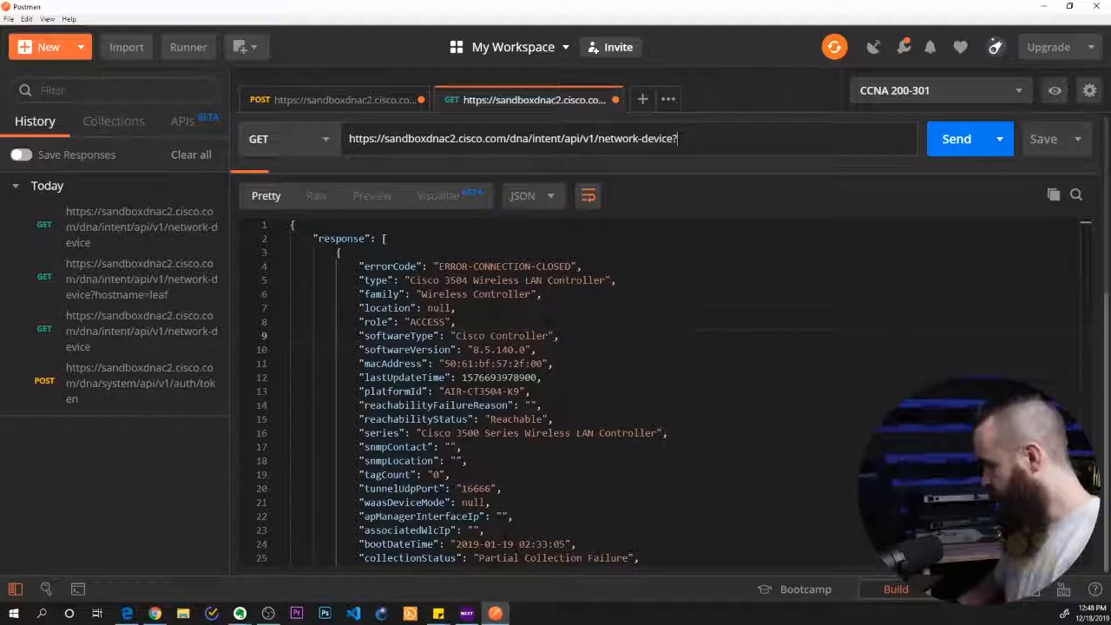
text(hostname)
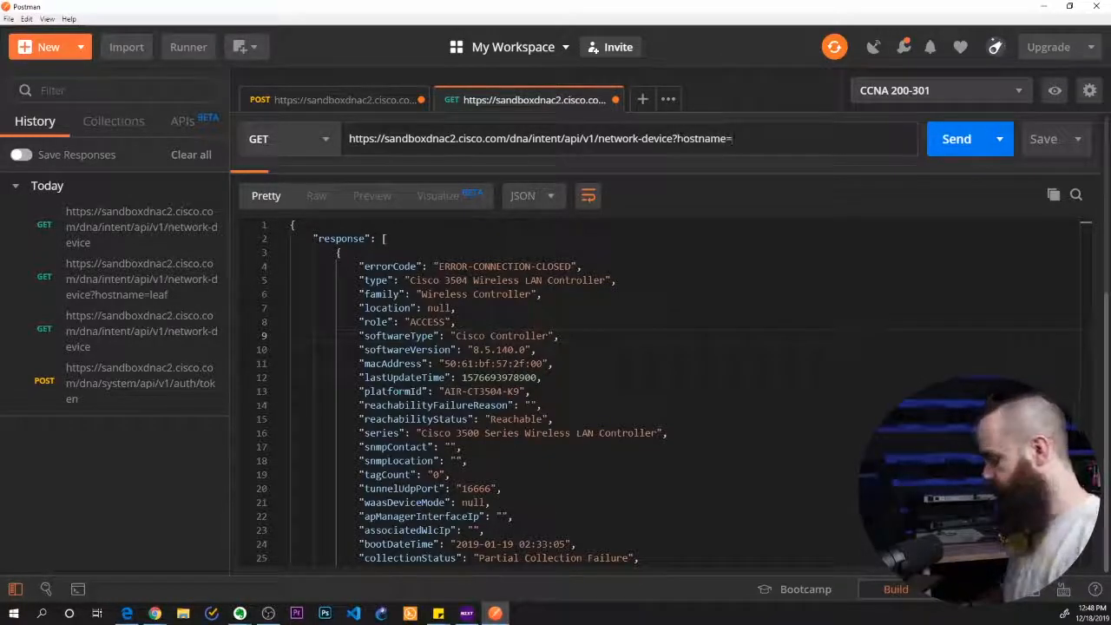
text(=)
text(leaf2.labb.local)
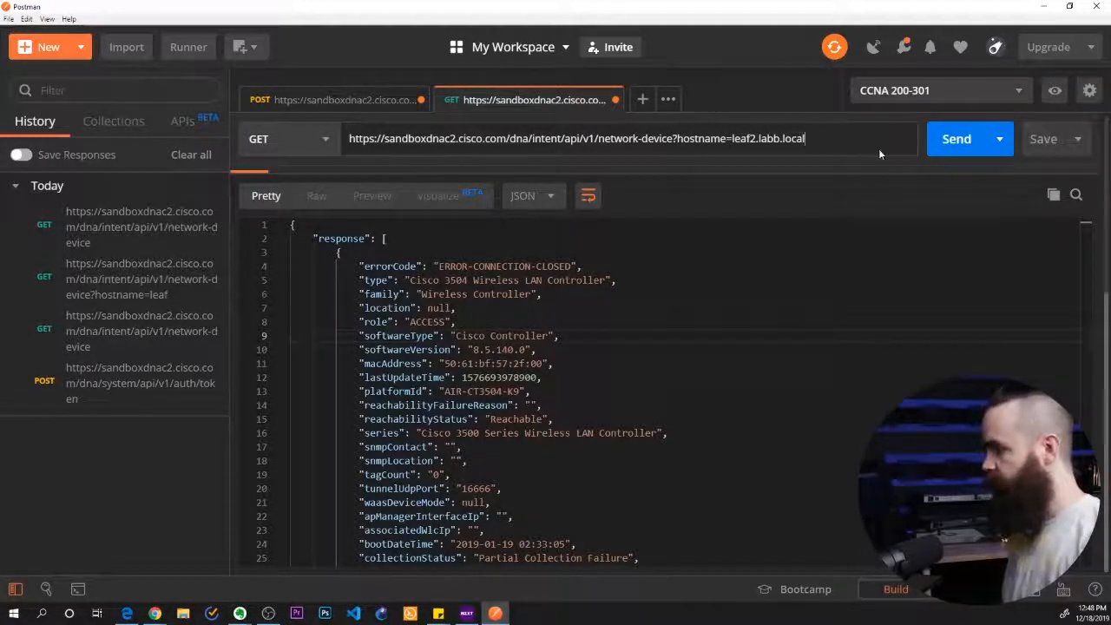
click(954, 140)
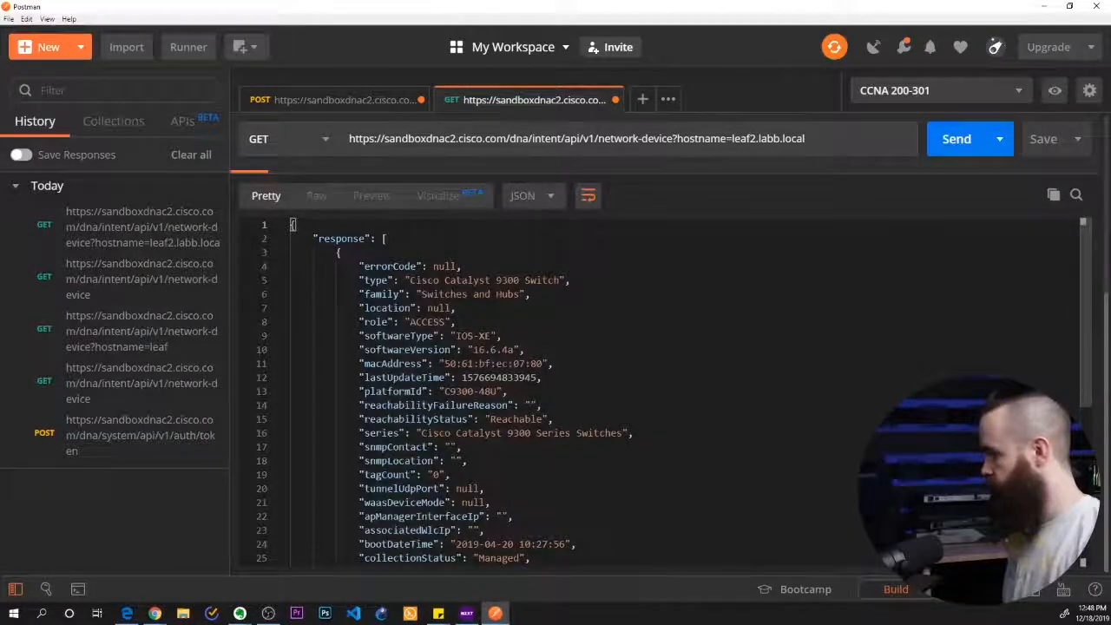
Find the leaf2.labb.local entry in the filtered response and copy its id value
scroll(659, 390, down, 10)
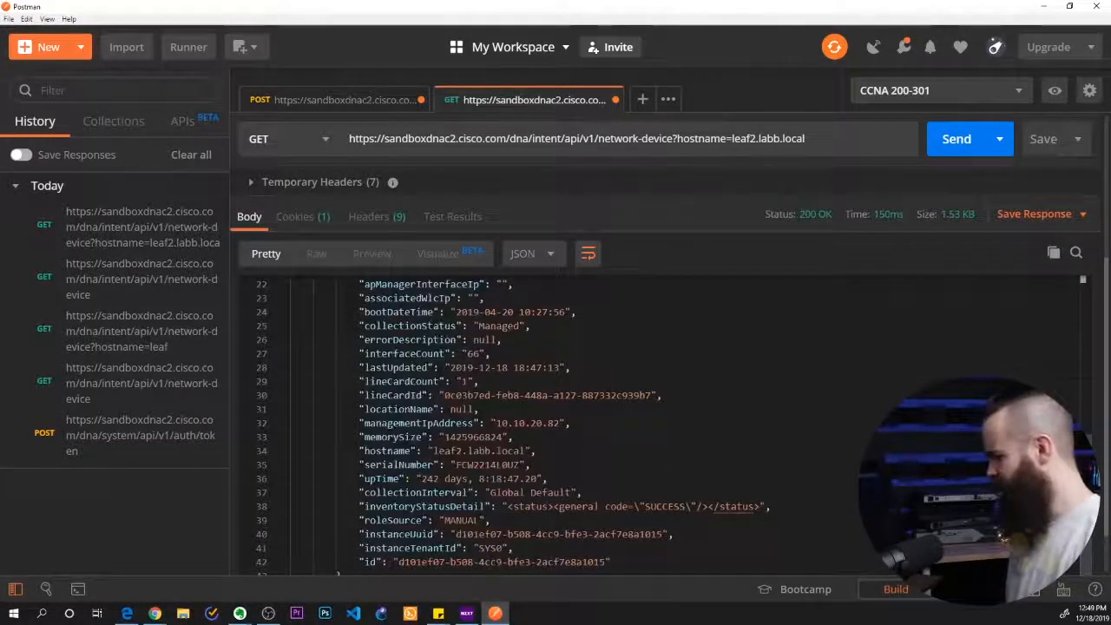
drag(473, 392, 491, 392)
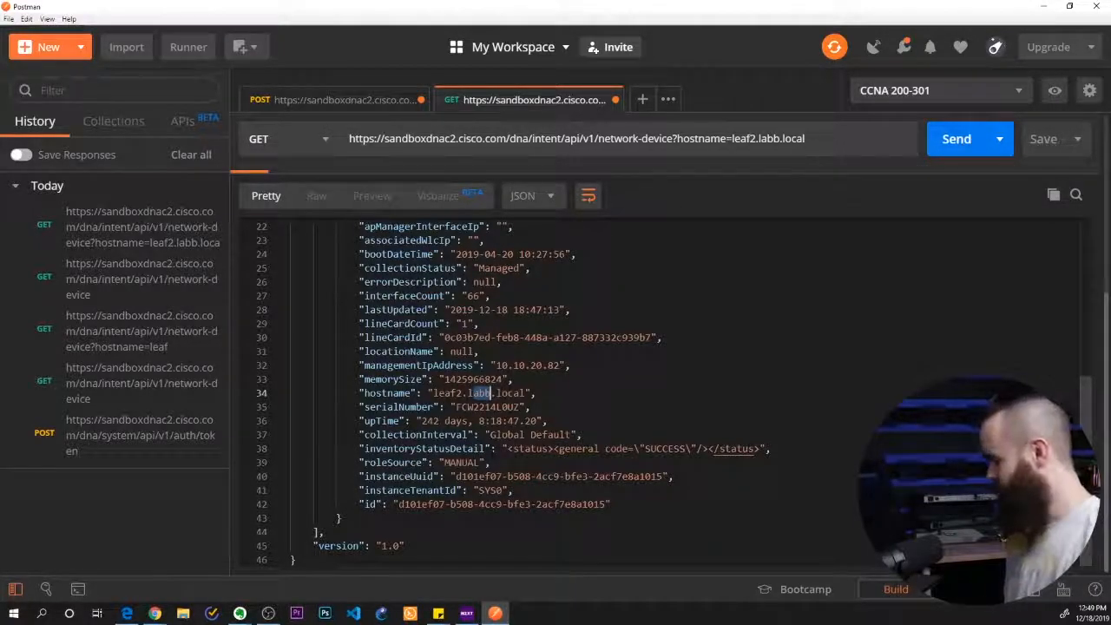
scroll(491, 392, up, 7)
scroll(491, 392, down, 7)
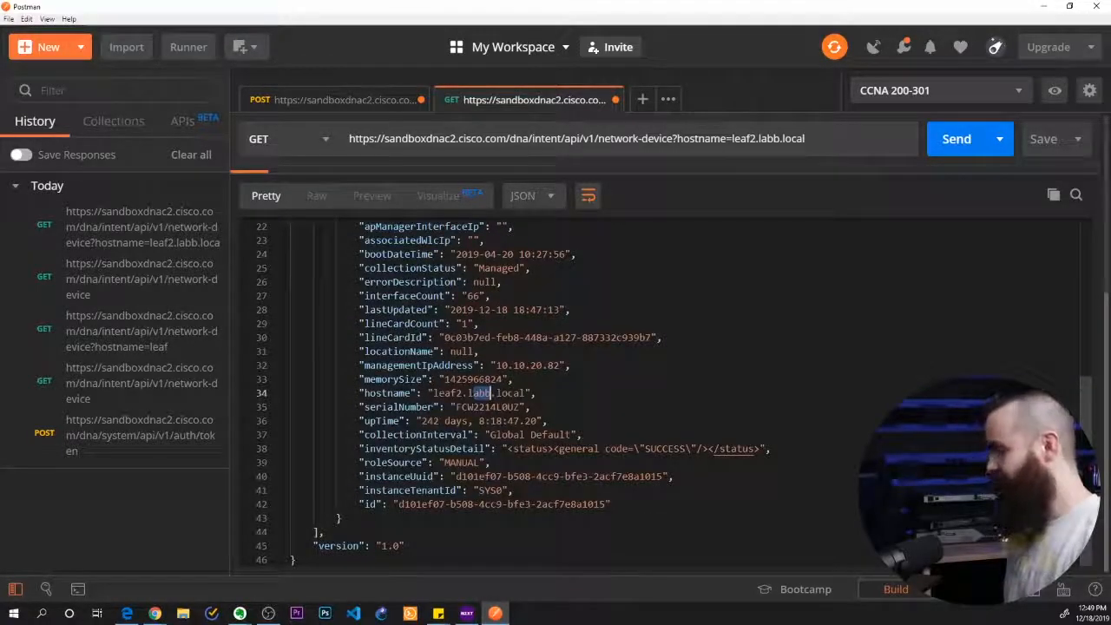
drag(397, 503, 608, 504)
key(ctrl+c)
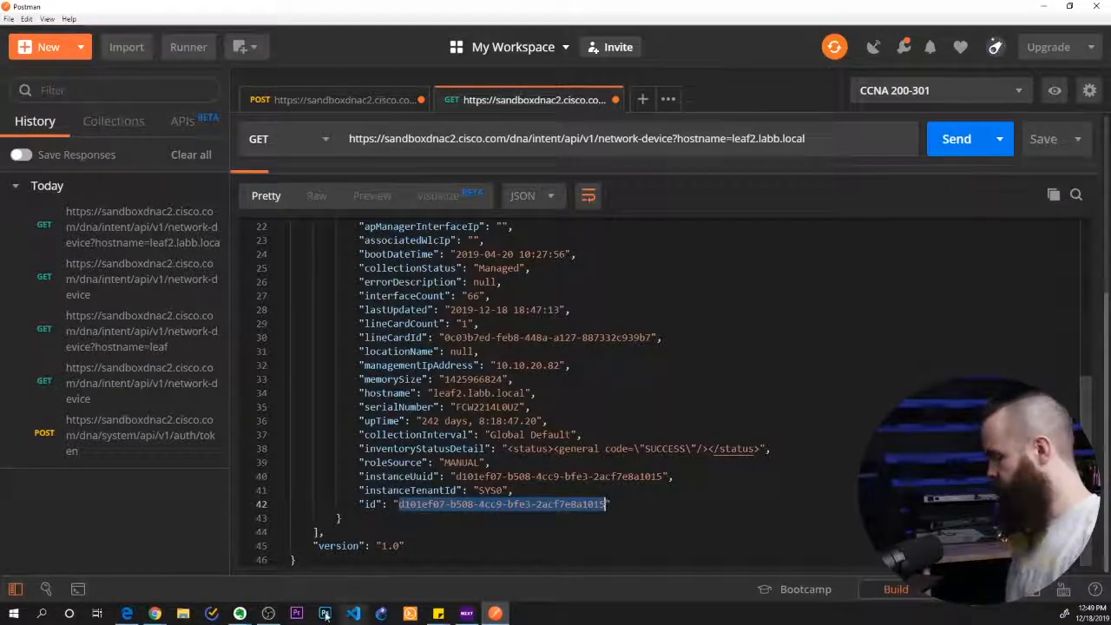
Switch to the lab instructions in Chrome, paste the copied id as the answer to question 6 and check it
mouse_move(154, 612)
click(365, 568)
click(243, 329)
key(ctrl+v)
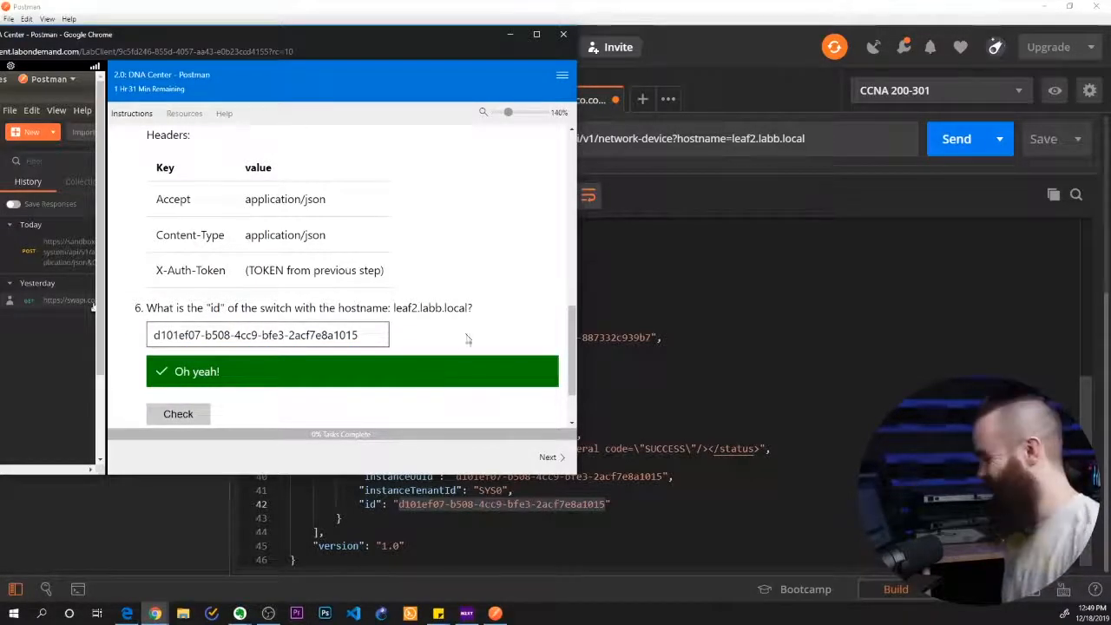
Read lab task 7, and examine the Get Site Topology call's parameters under Topology in the Intent API documentation
scroll(413, 321, down, 1)
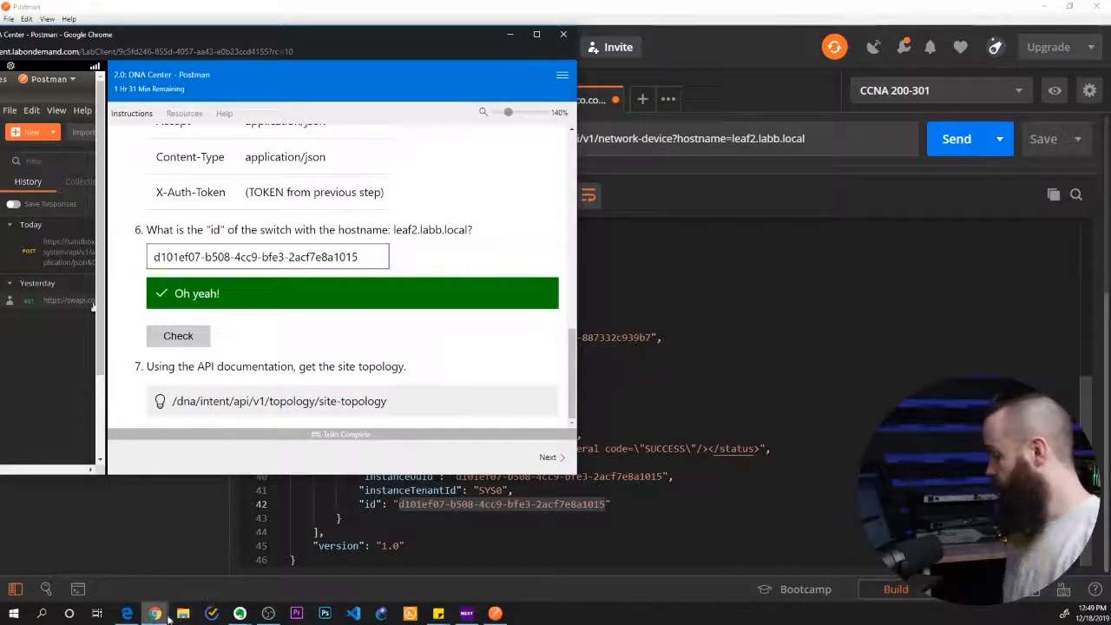
mouse_move(154, 609)
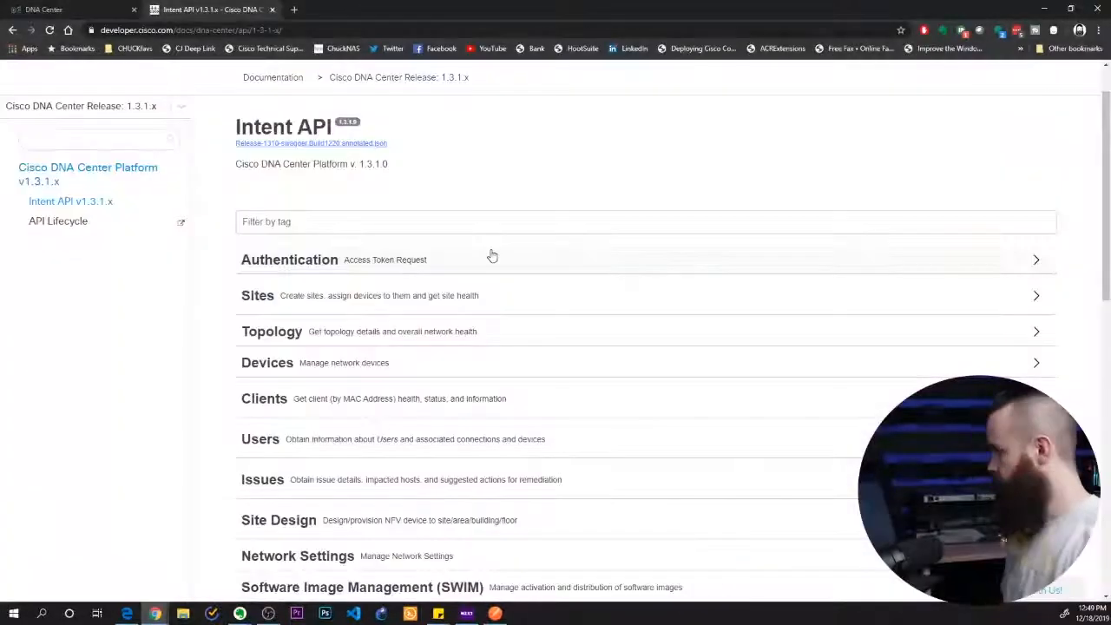
scroll(491, 255, down, 1)
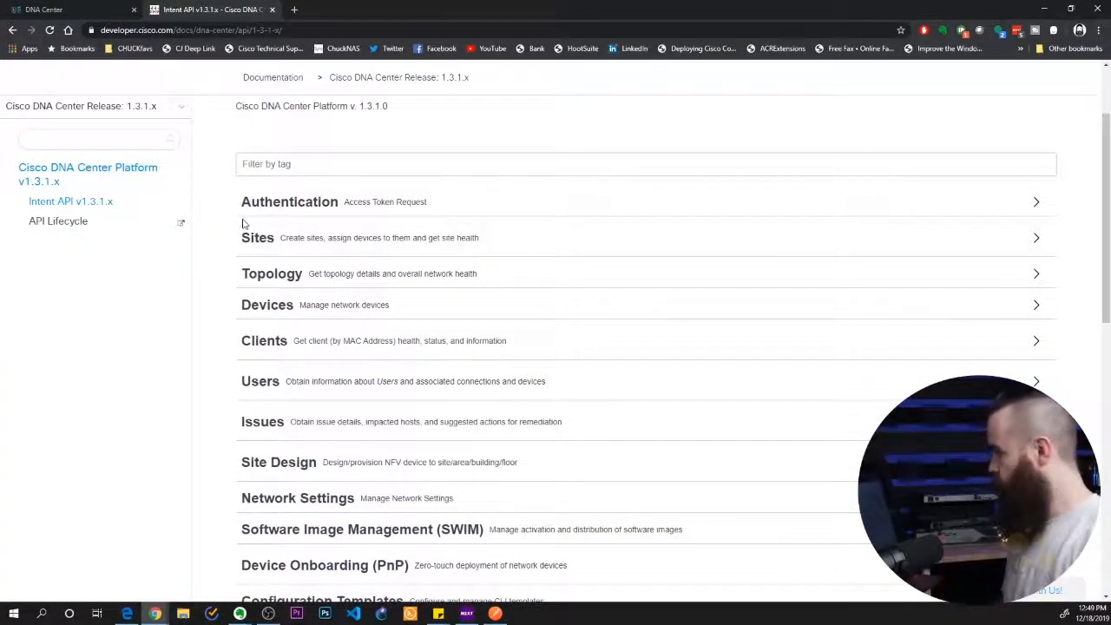
click(330, 281)
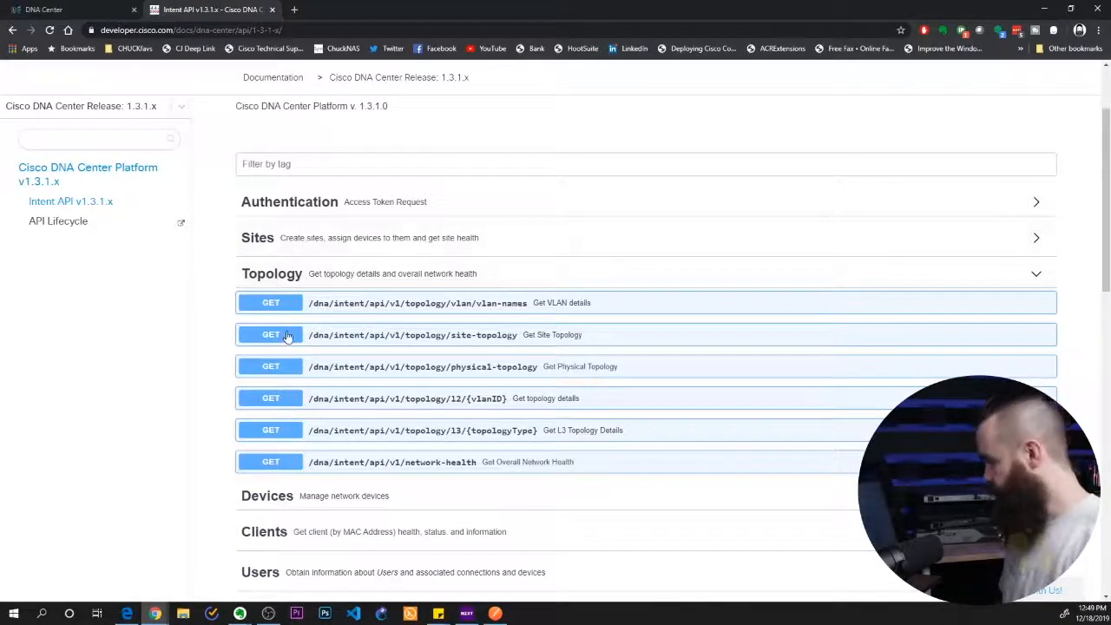
click(560, 338)
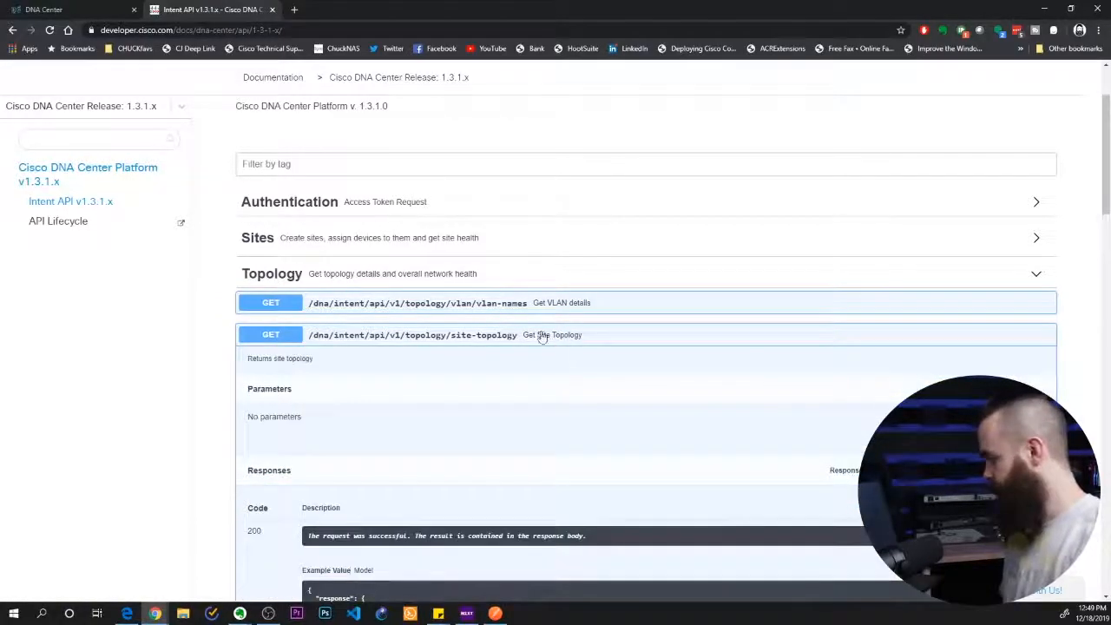
drag(253, 413, 321, 423)
scroll(337, 421, down, 1)
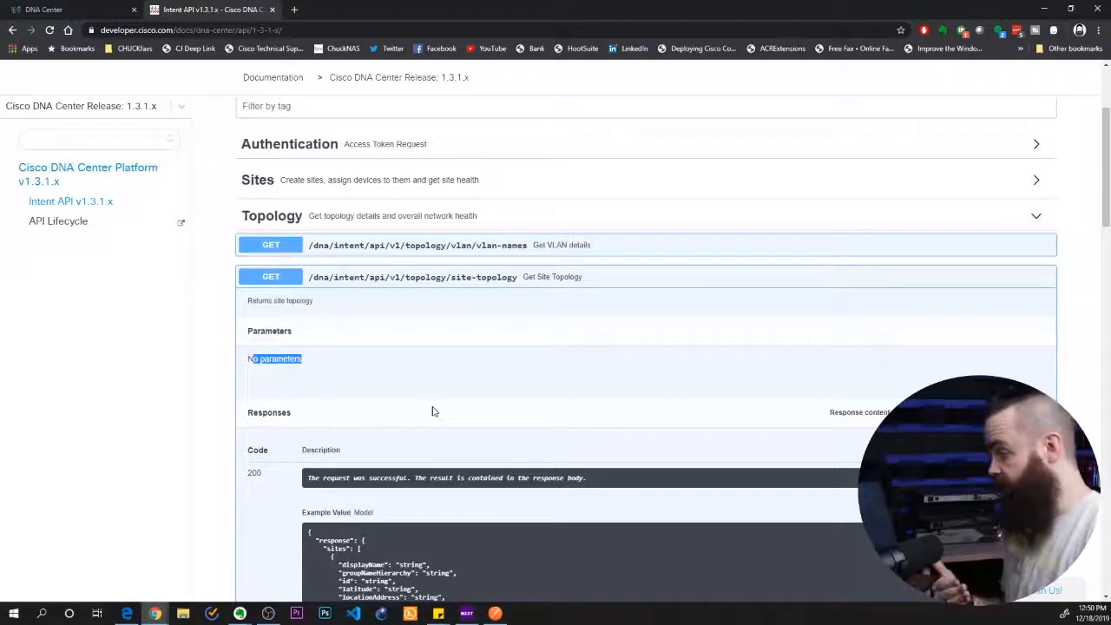
Copy /dna/intent/api/v1/topology/site-topology from the documentation and replace everything after sandboxdnac2.cisco.com in Postman's request URL with it, on one line
drag(518, 277, 295, 282)
key(ctrl+c)
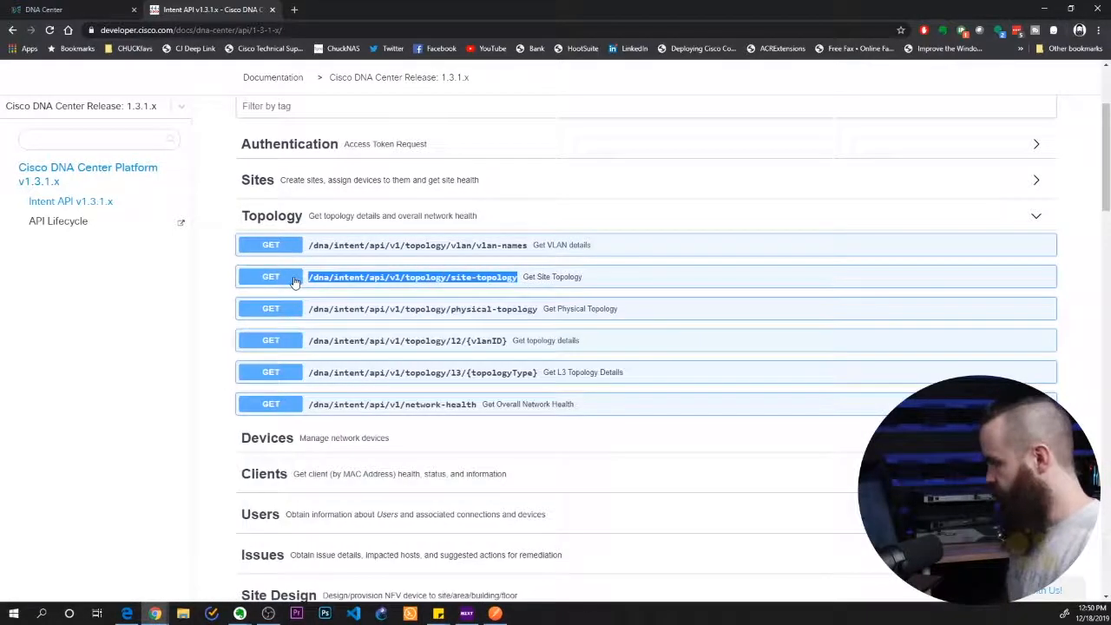
key(alt+Tab)
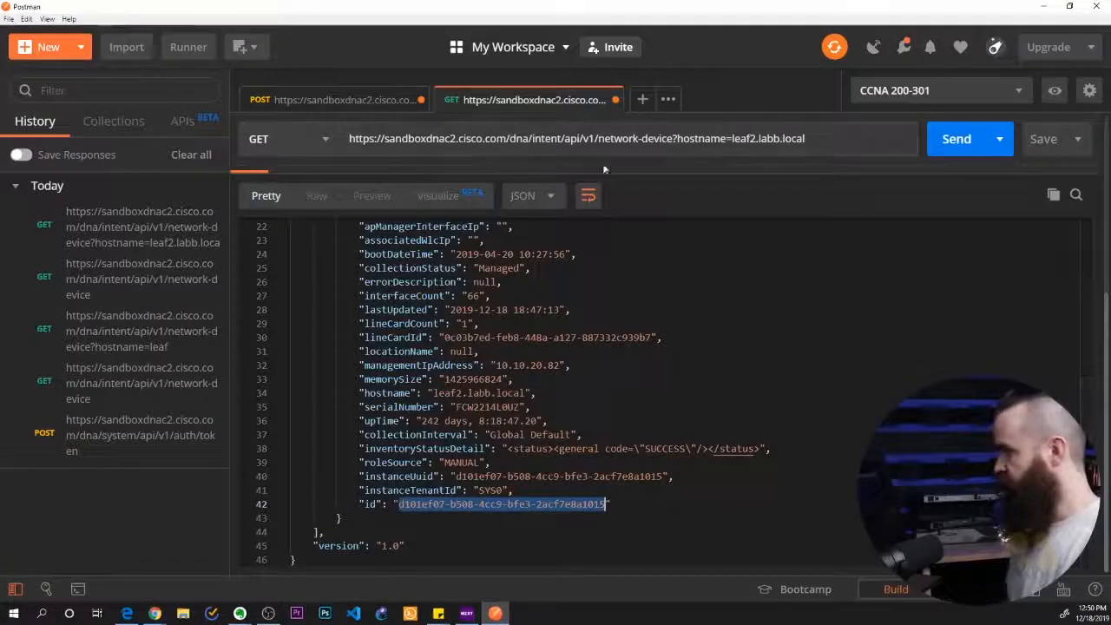
drag(804, 139, 510, 139)
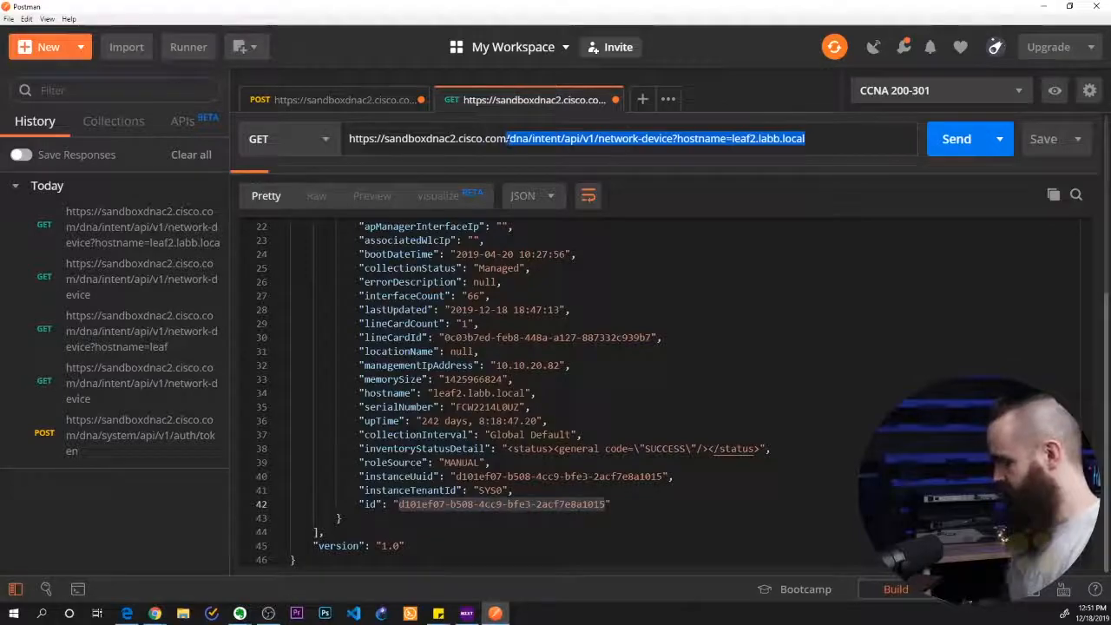
key(ctrl+v)
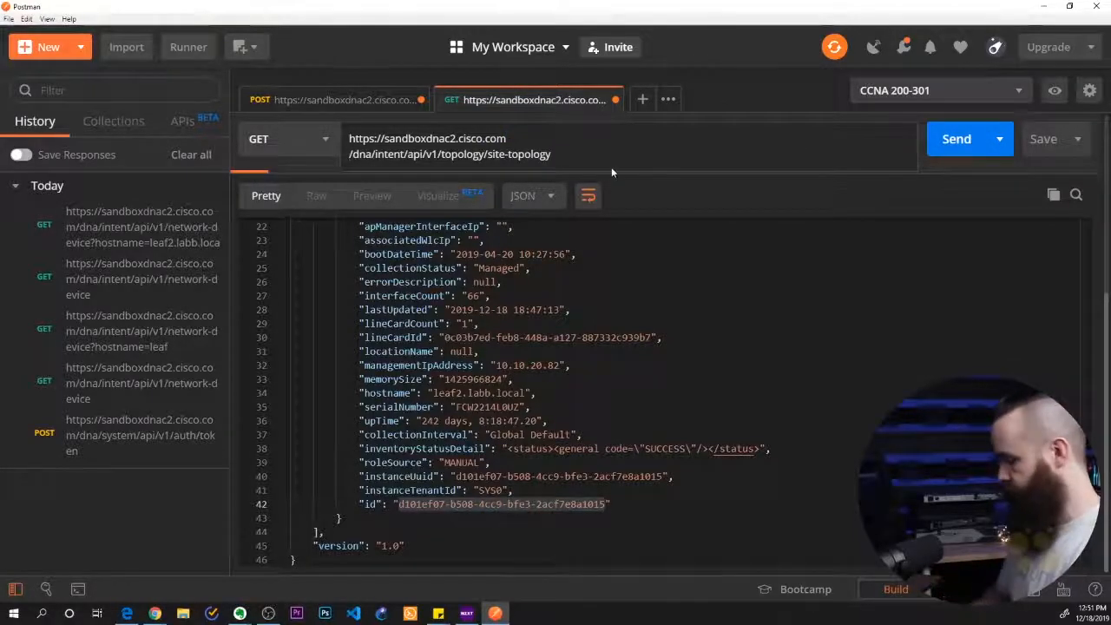
key(BackSpace)
scroll(587, 151, up, 4)
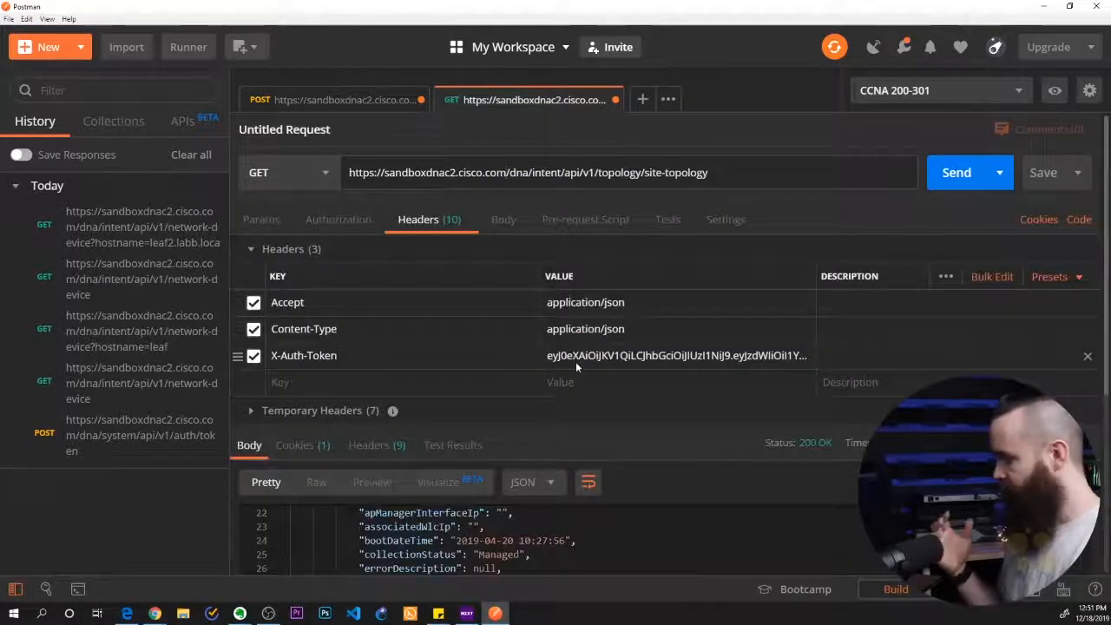
Send the site topology GET request and look through the sites in the JSON response
click(954, 174)
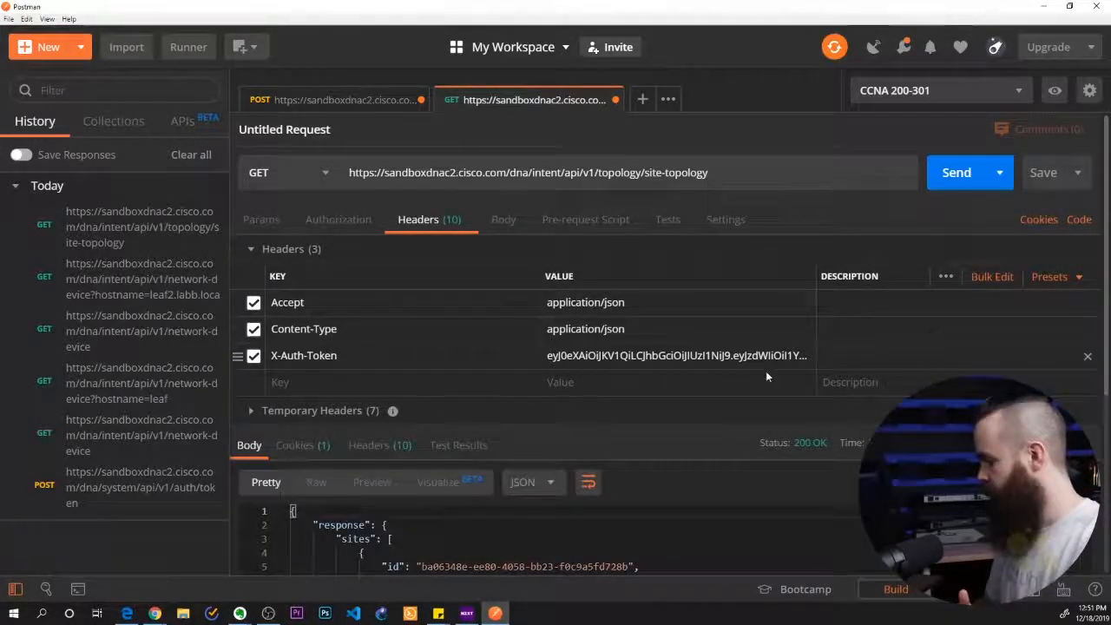
scroll(701, 428, down, 4)
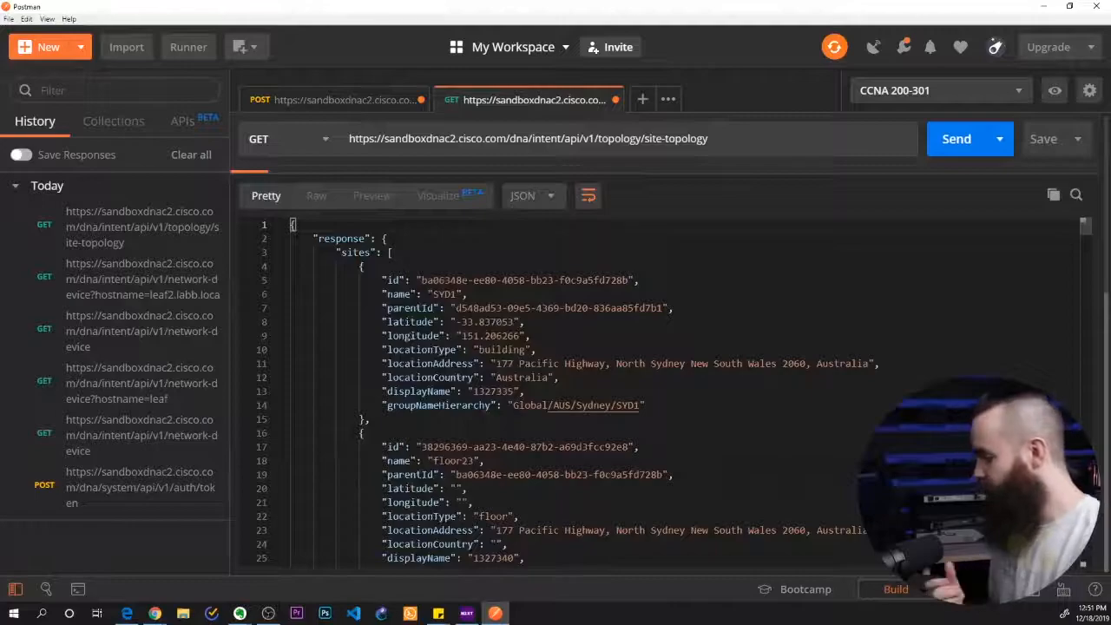
scroll(968, 353, down, 3)
scroll(969, 354, up, 3)
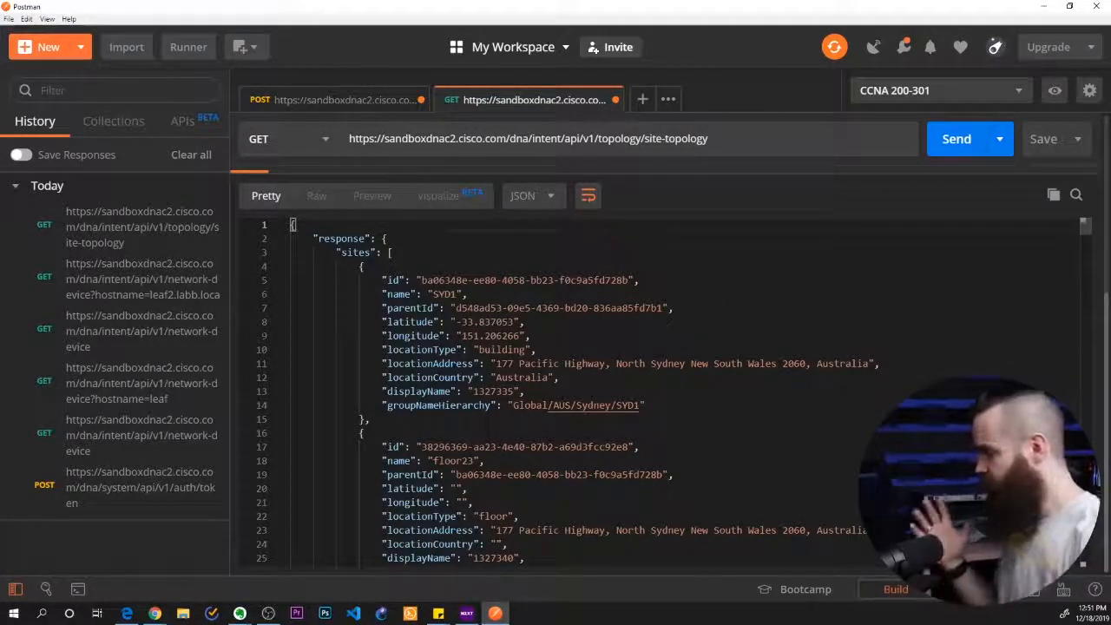
scroll(570, 311, down, 10)
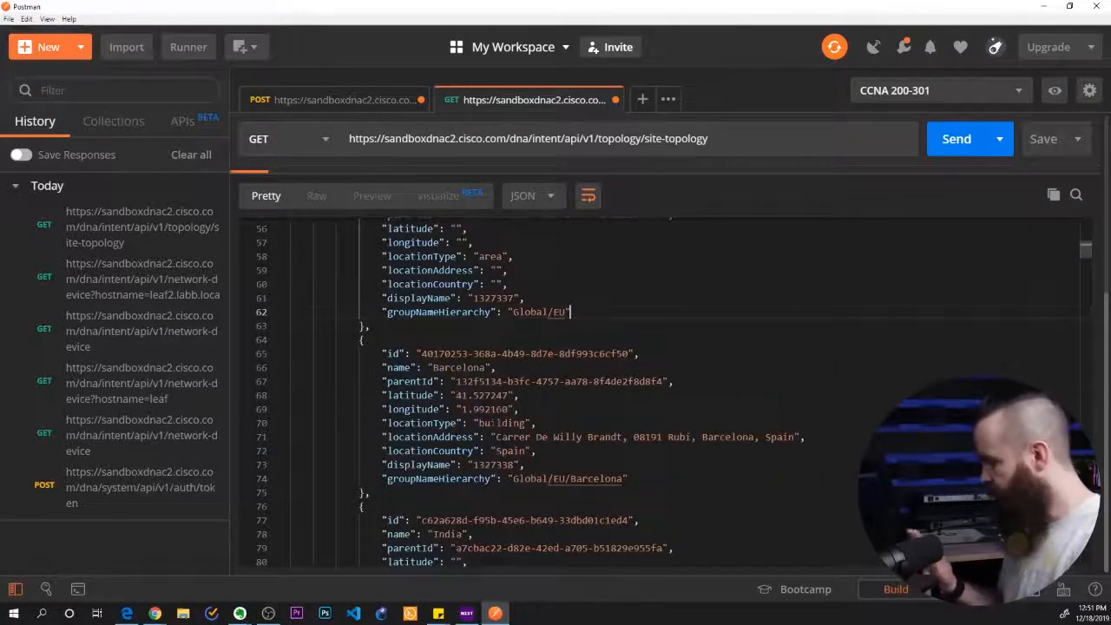
scroll(570, 311, down, 2)
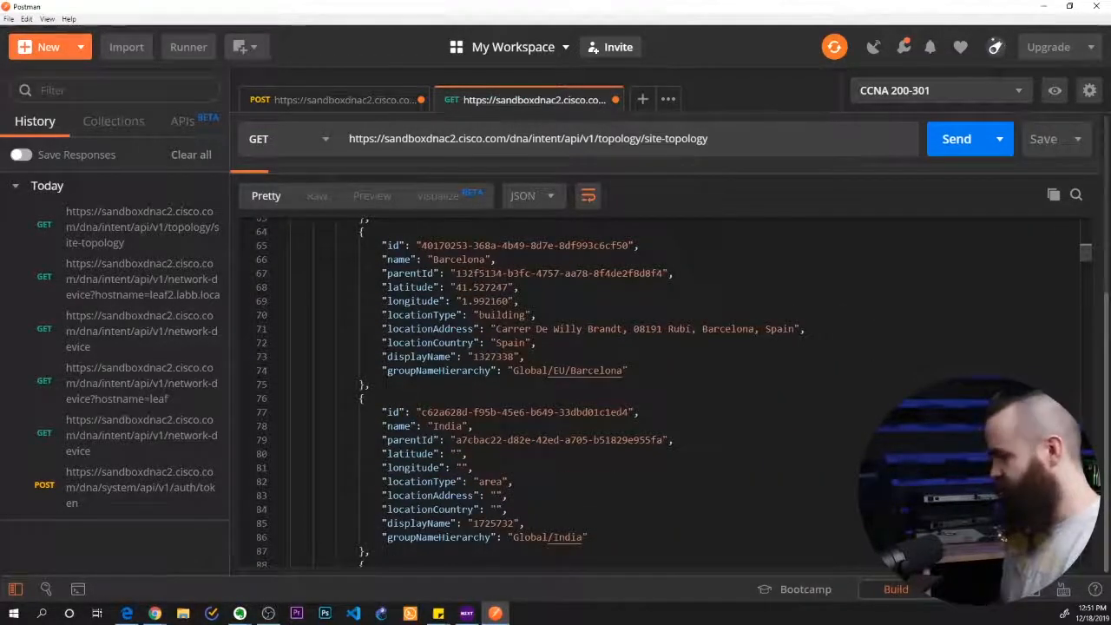
Switch to the lab instructions in Chrome, advance to the next page and read tasks 8 and 9 on overall network health
key(alt+Tab)
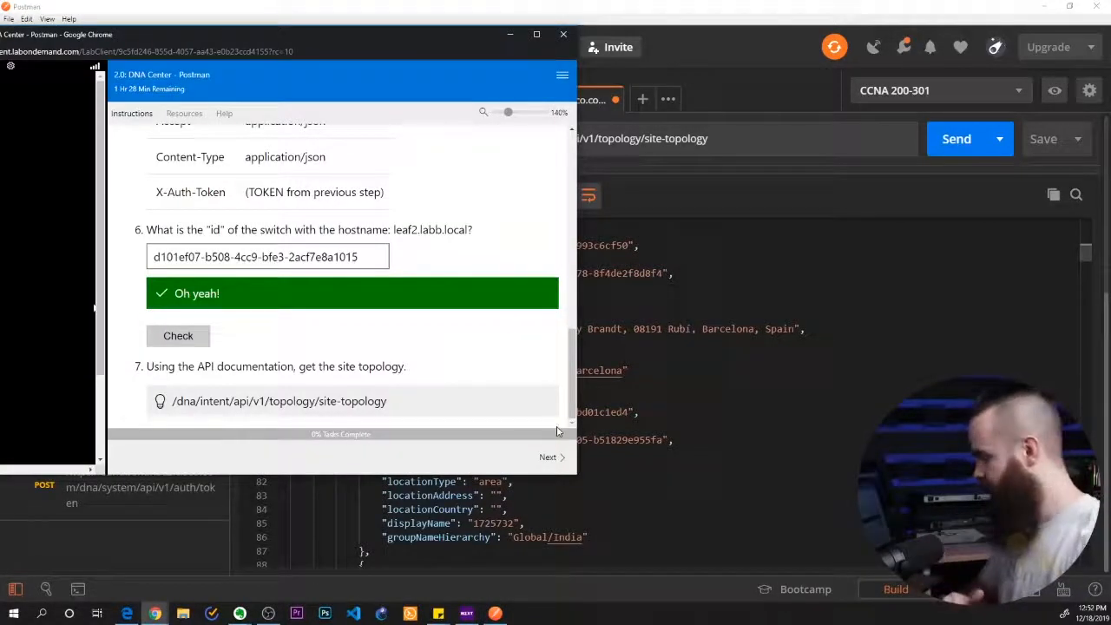
click(549, 456)
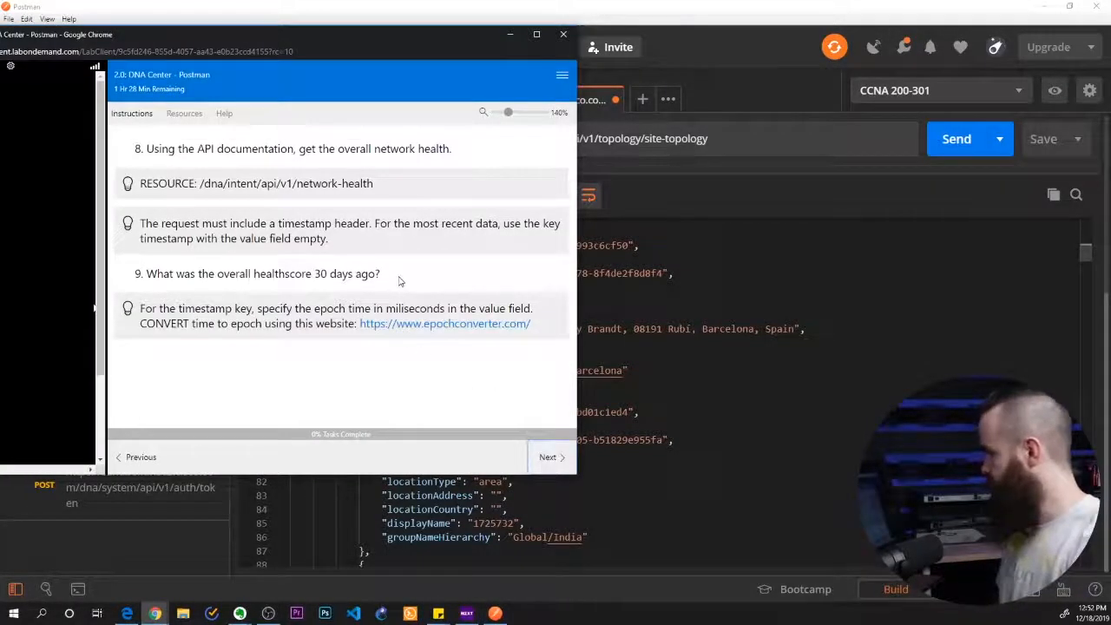
drag(160, 149, 206, 149)
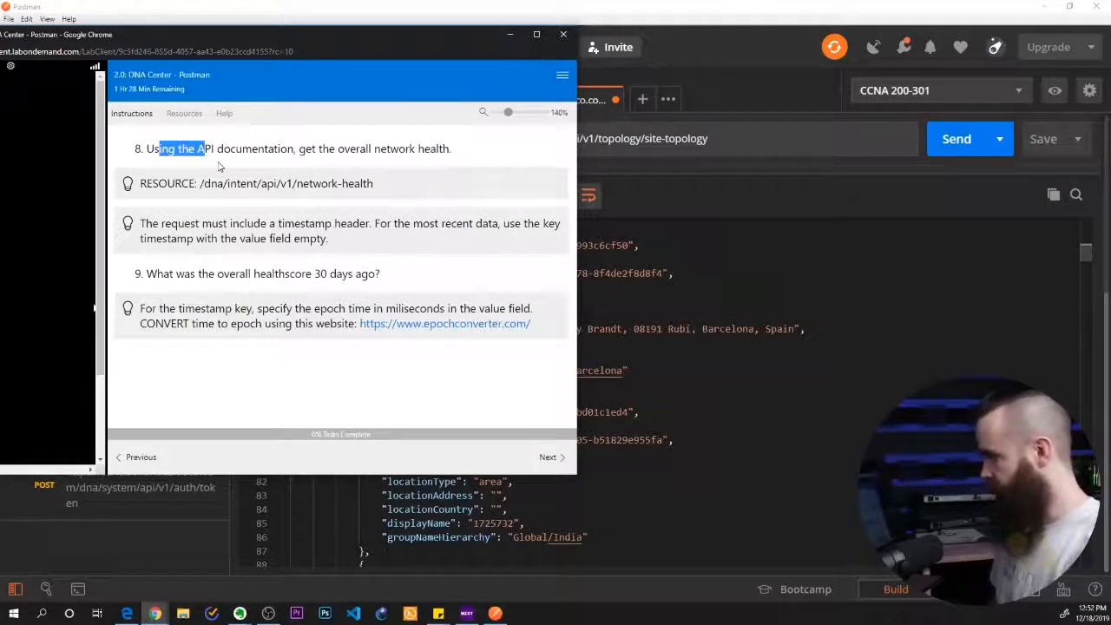
drag(320, 150, 417, 150)
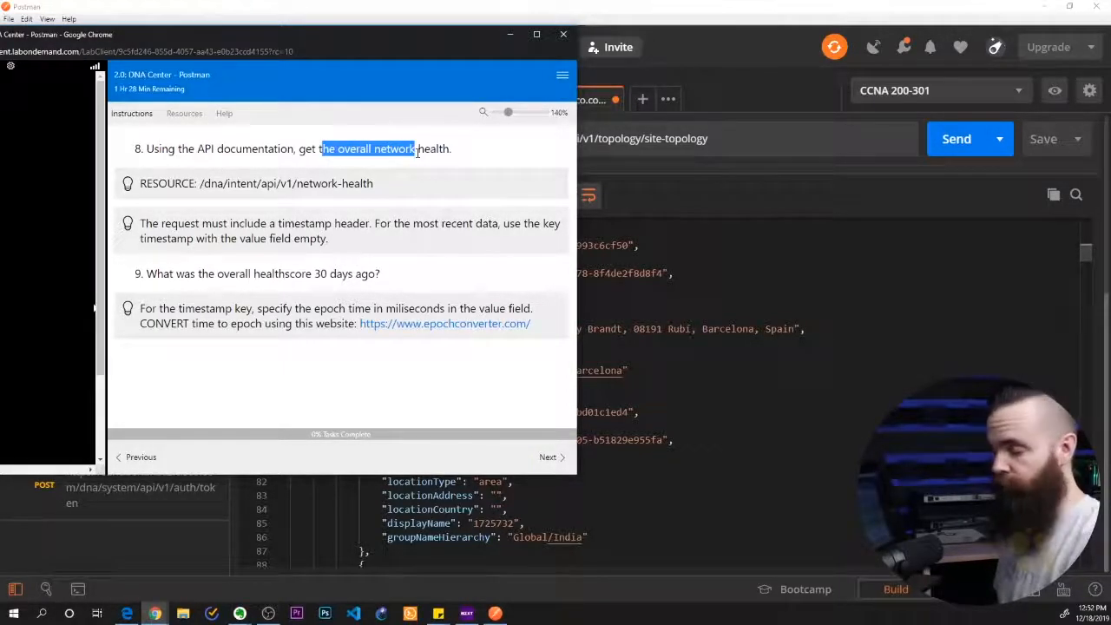
drag(184, 183, 267, 238)
click(291, 240)
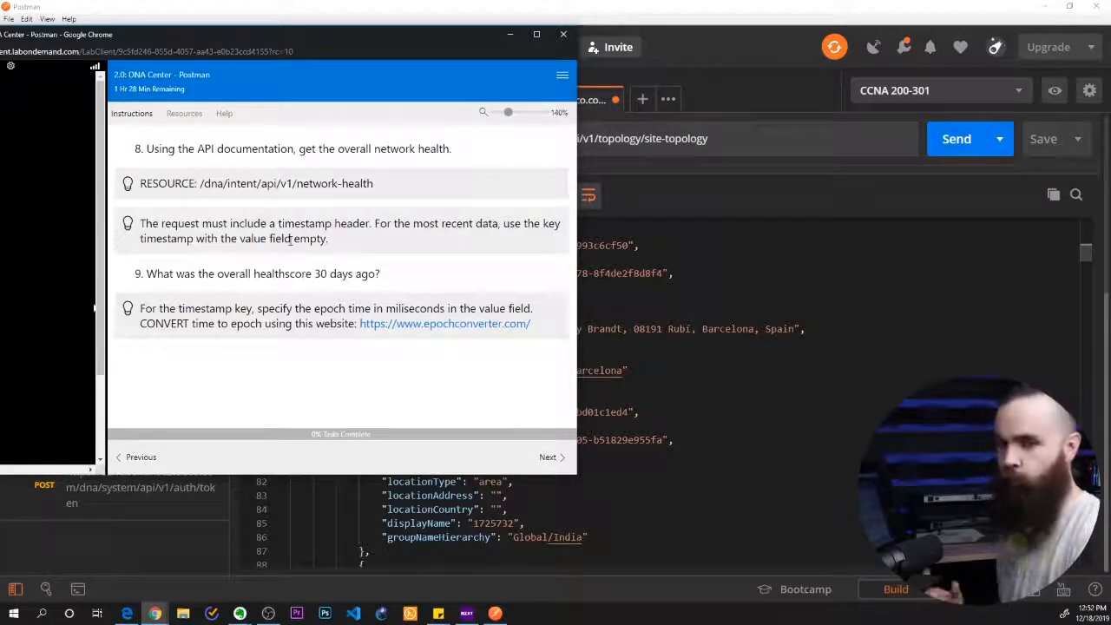
Switch to the Intent API documentation and expand the Get Overall Network Health call under Topology
mouse_move(157, 614)
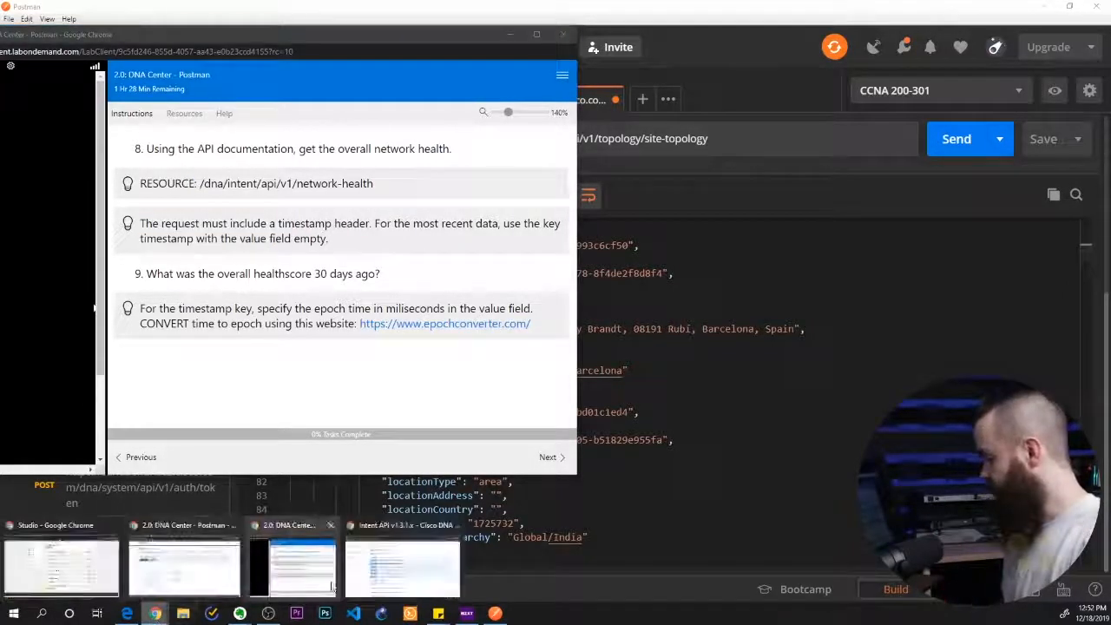
click(397, 575)
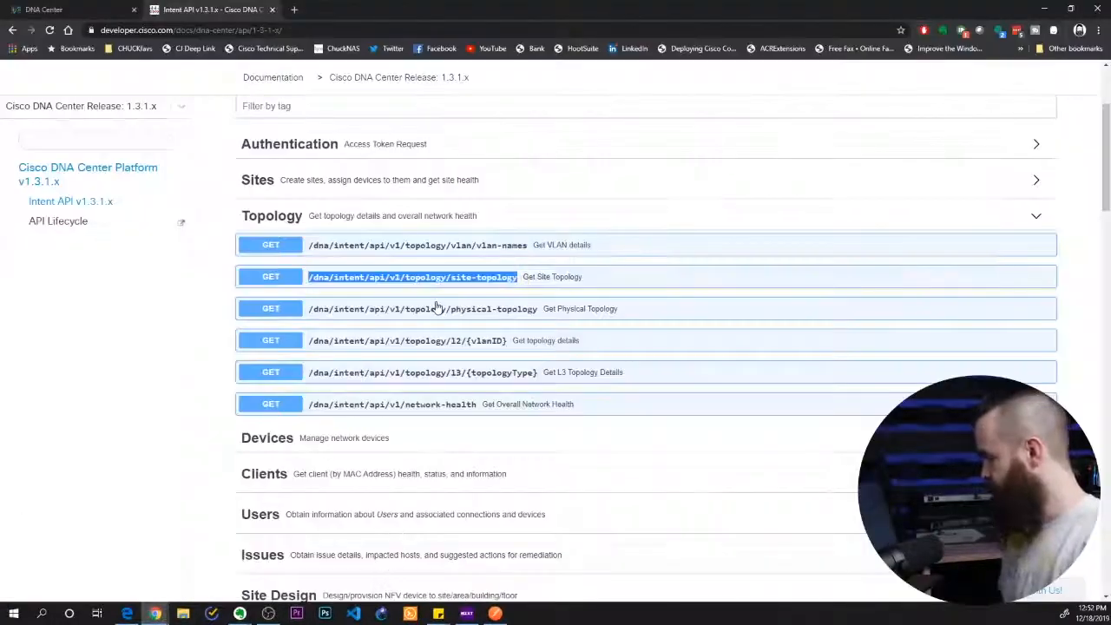
click(365, 224)
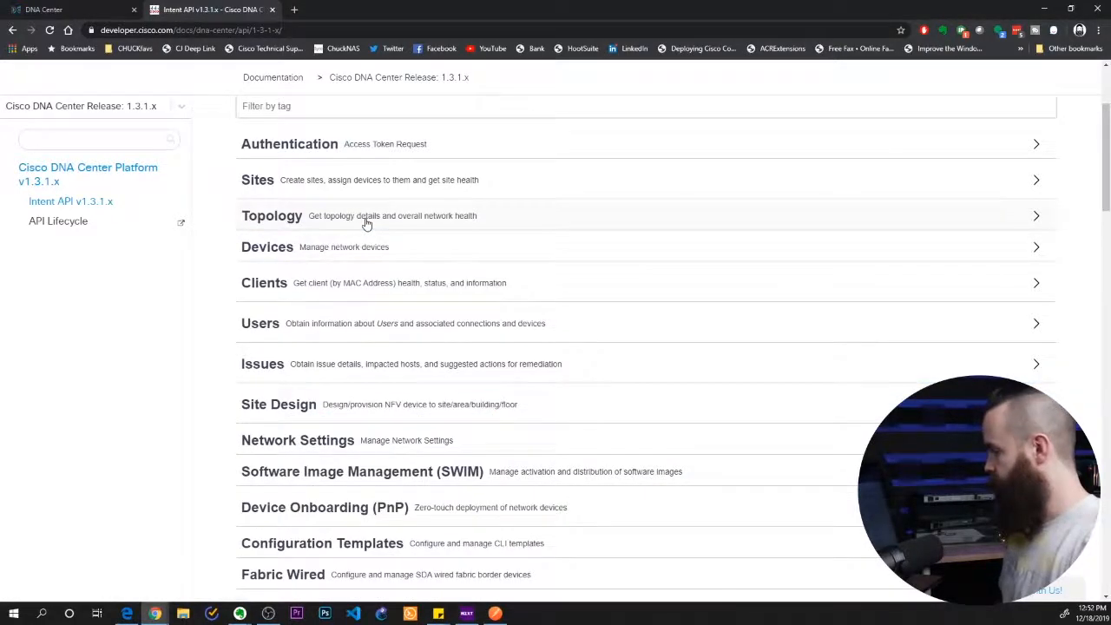
scroll(295, 347, up, 2)
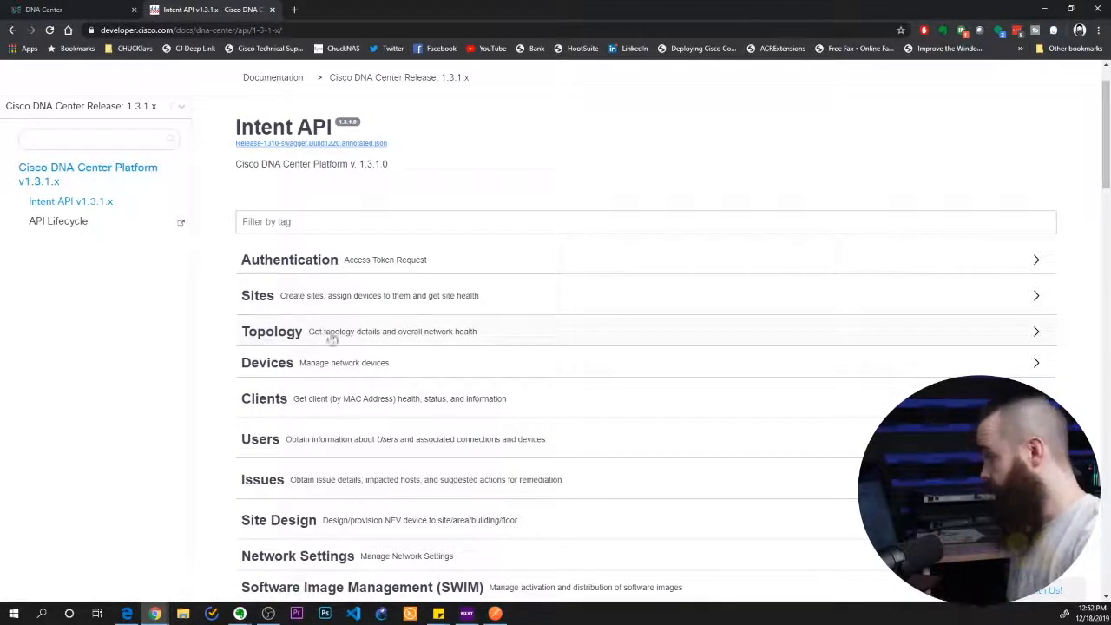
click(424, 338)
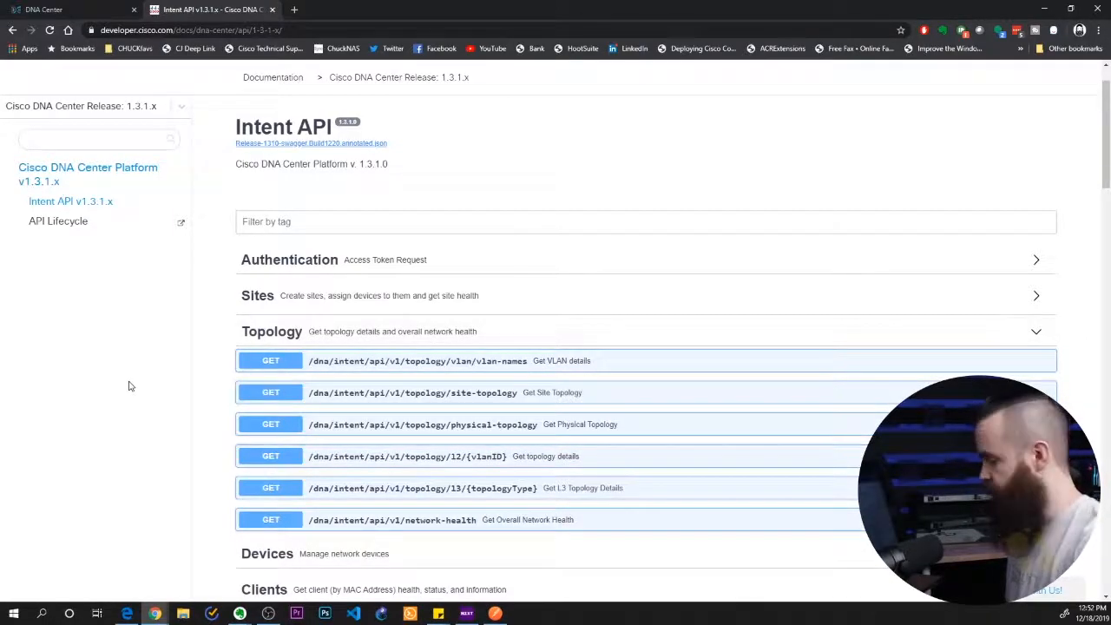
scroll(219, 373, down, 1)
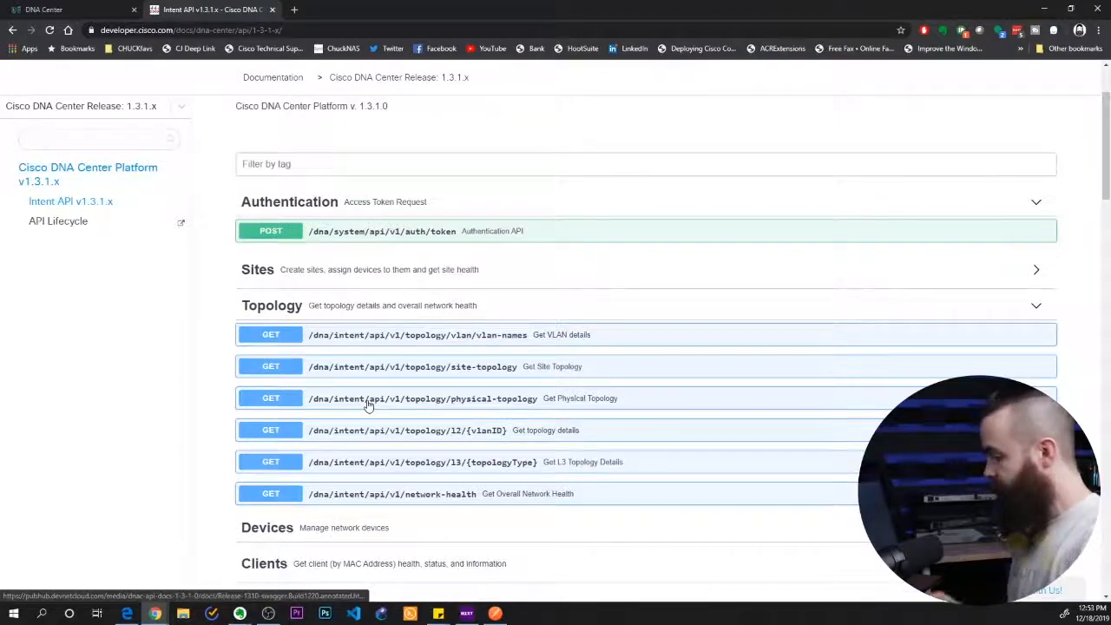
click(471, 492)
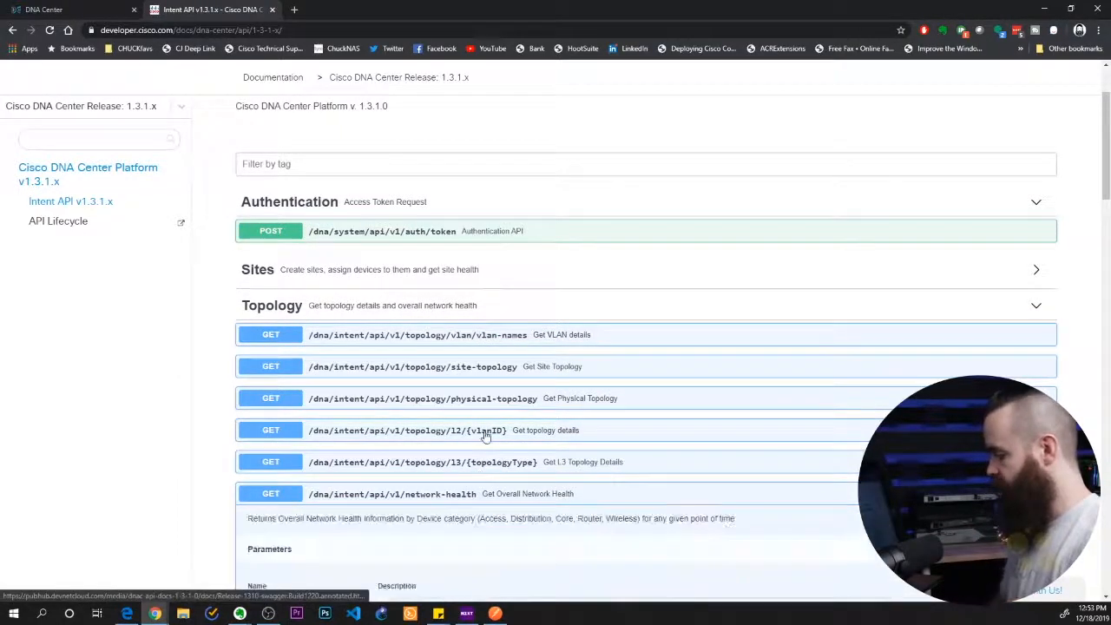
Examine the timestamp query parameter of the Get Overall Network Health call, including its description and default value
scroll(416, 372, down, 2)
scroll(416, 371, down, 1)
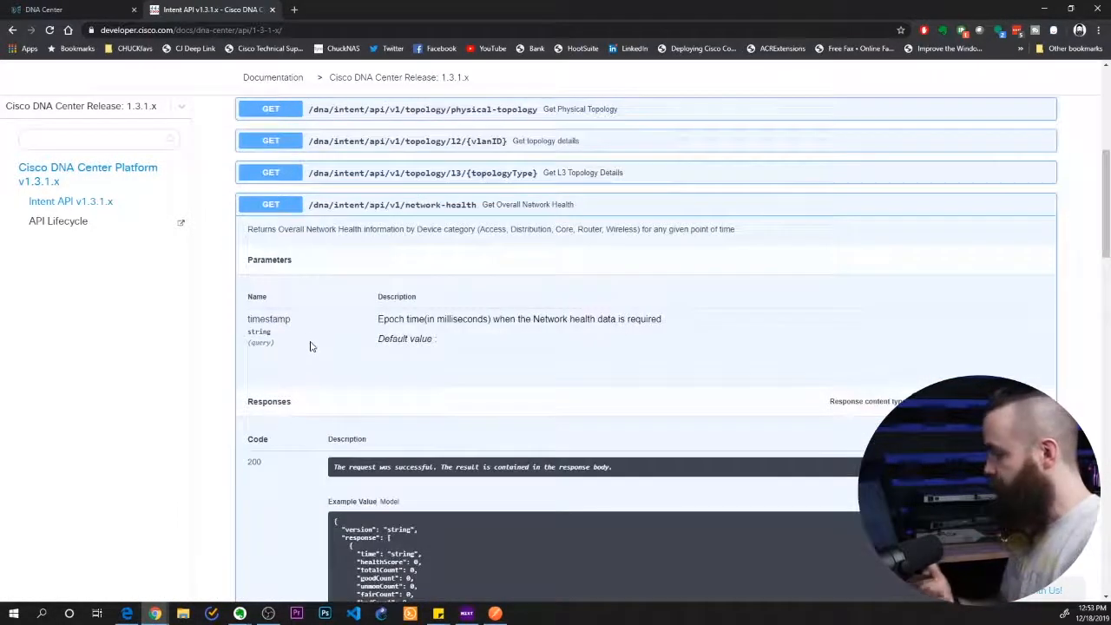
drag(249, 318, 297, 324)
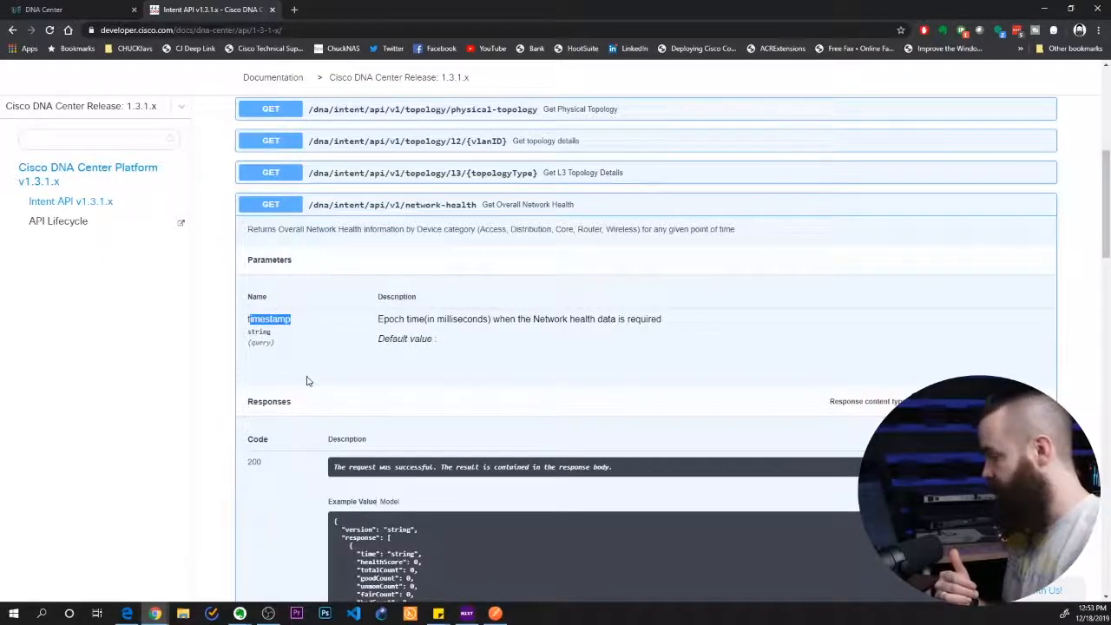
click(307, 380)
drag(390, 338, 436, 340)
click(444, 375)
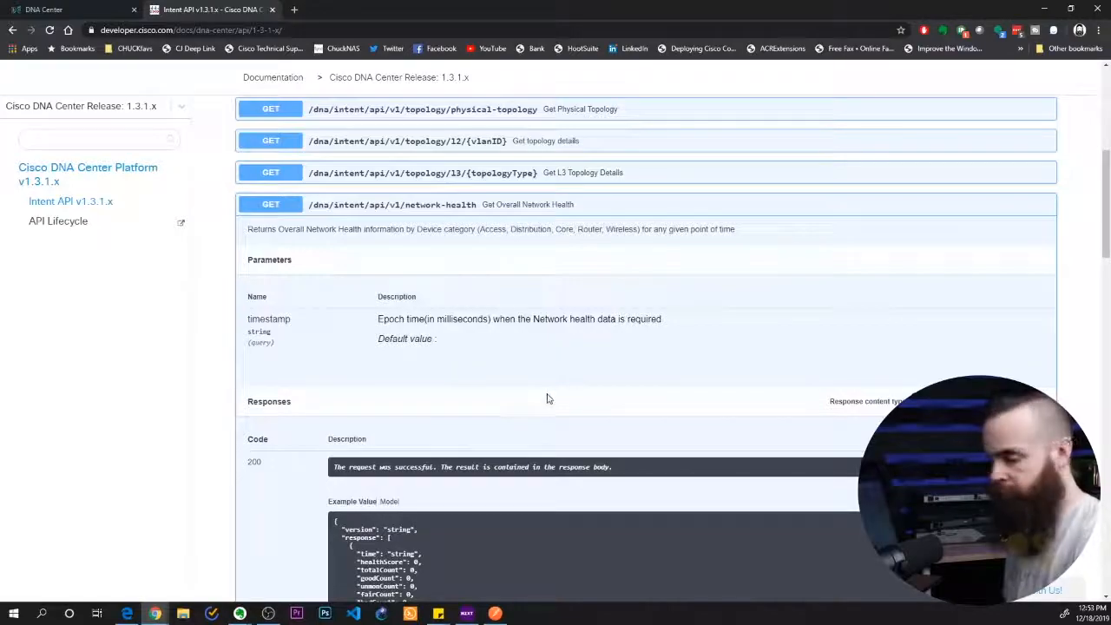
Copy the resource path /dna/intent/api/v1/network-health from task 8 in the lab instructions
click(495, 612)
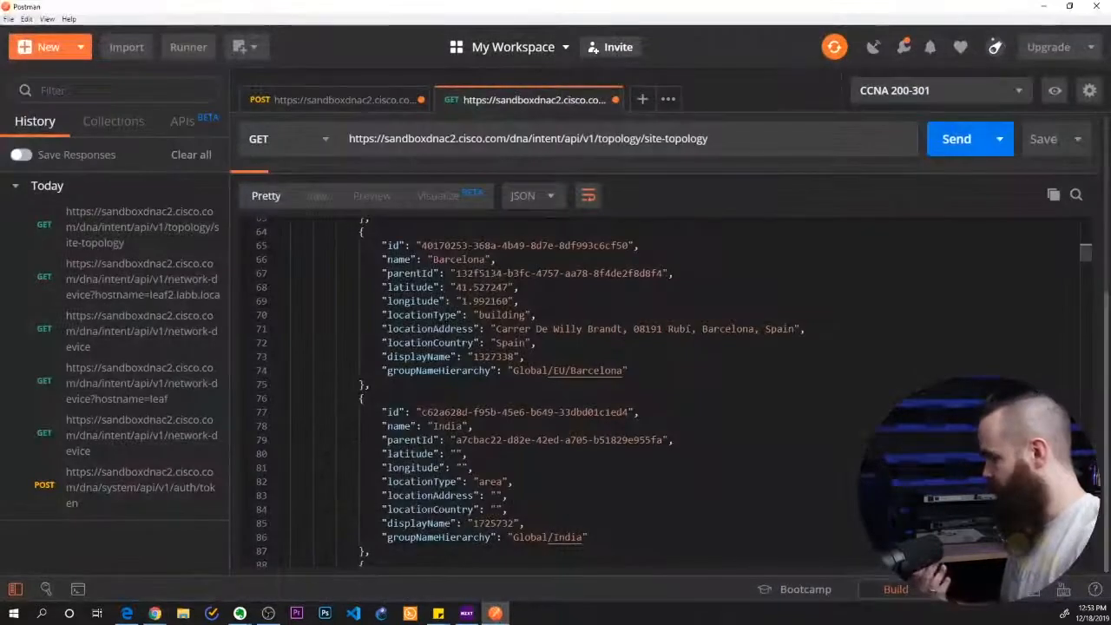
mouse_move(155, 612)
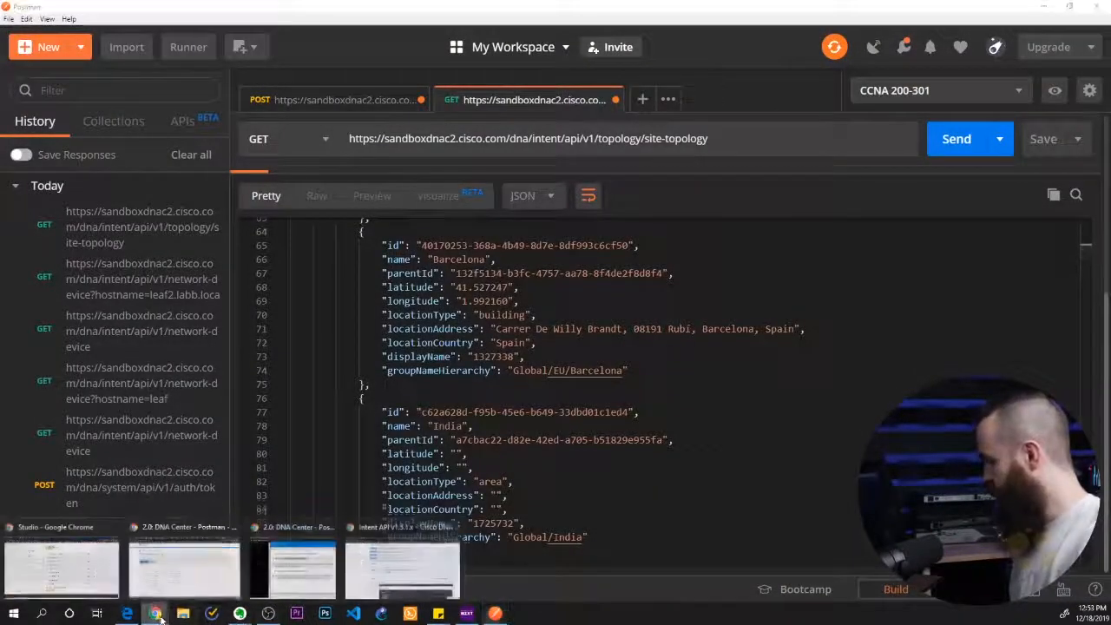
click(415, 565)
click(295, 564)
click(192, 183)
drag(197, 185, 370, 189)
key(ctrl+c)
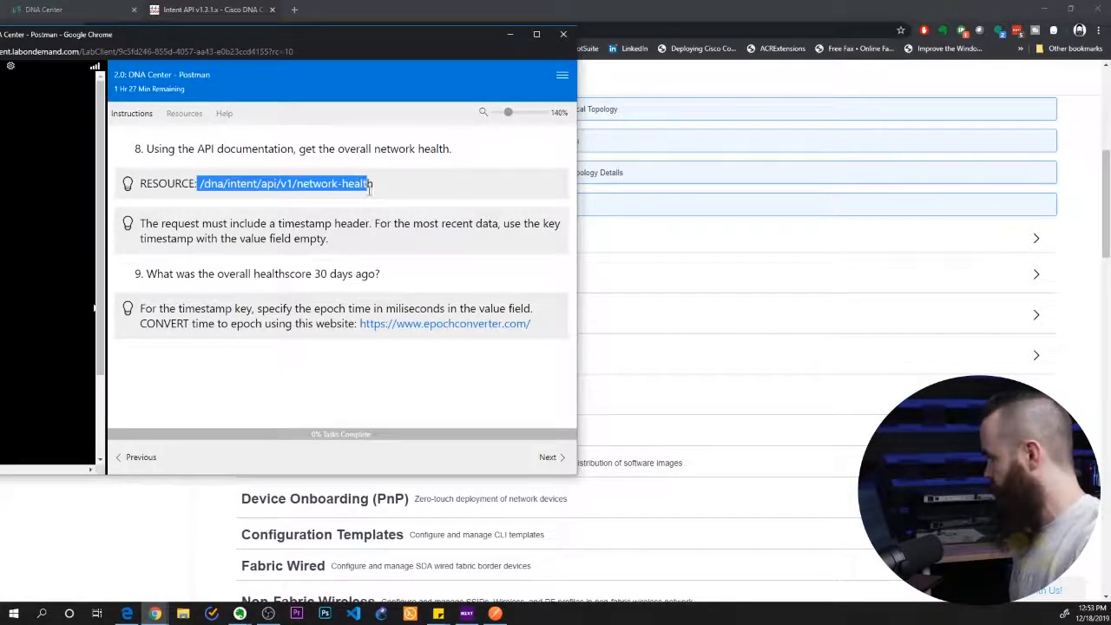
In Postman, replace everything after sandboxdnac2.cisco.com in the request URL with the copied /dna/intent/api/v1/network-health path, leaving no space
click(494, 612)
drag(711, 138, 505, 151)
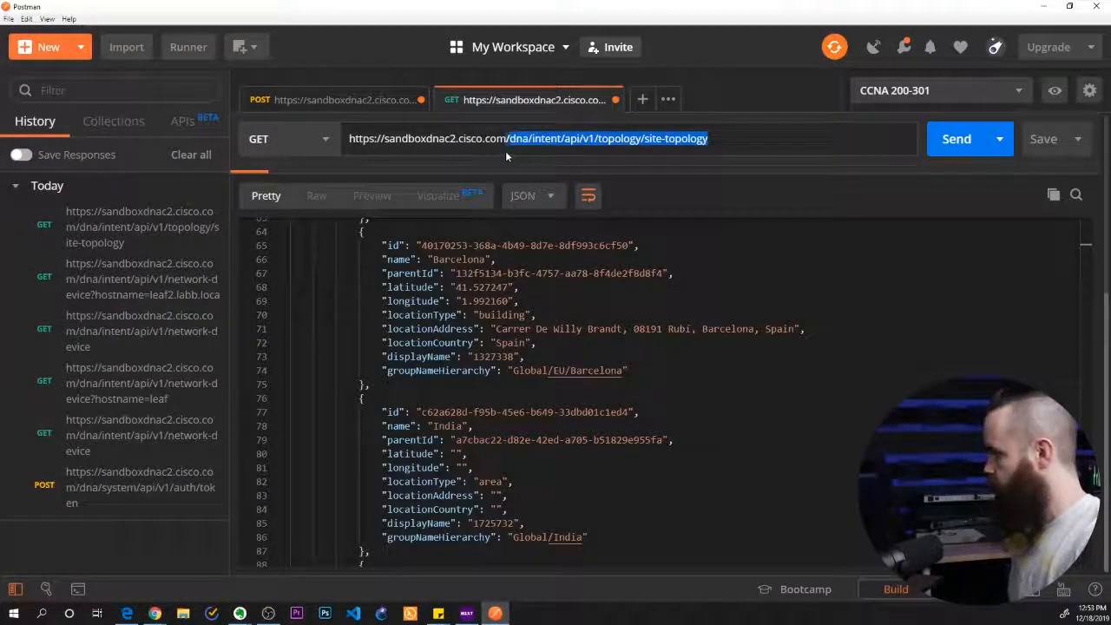
key(ctrl+v)
click(509, 138)
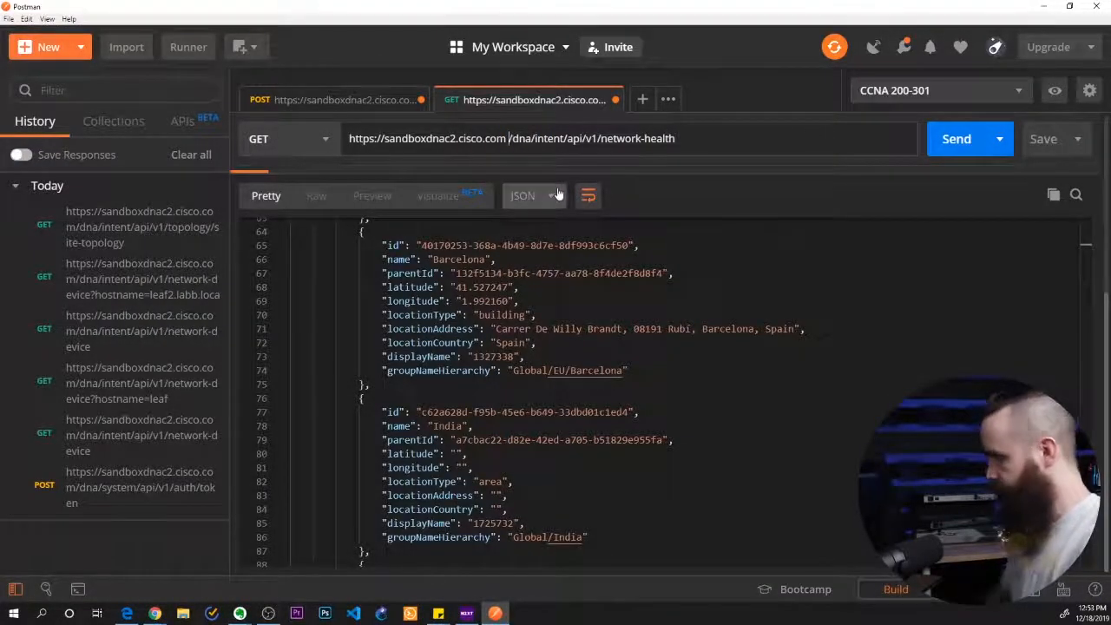
key(BackSpace)
Send the network-health GET request without a timestamp and look through the response
scroll(601, 208, up, 10)
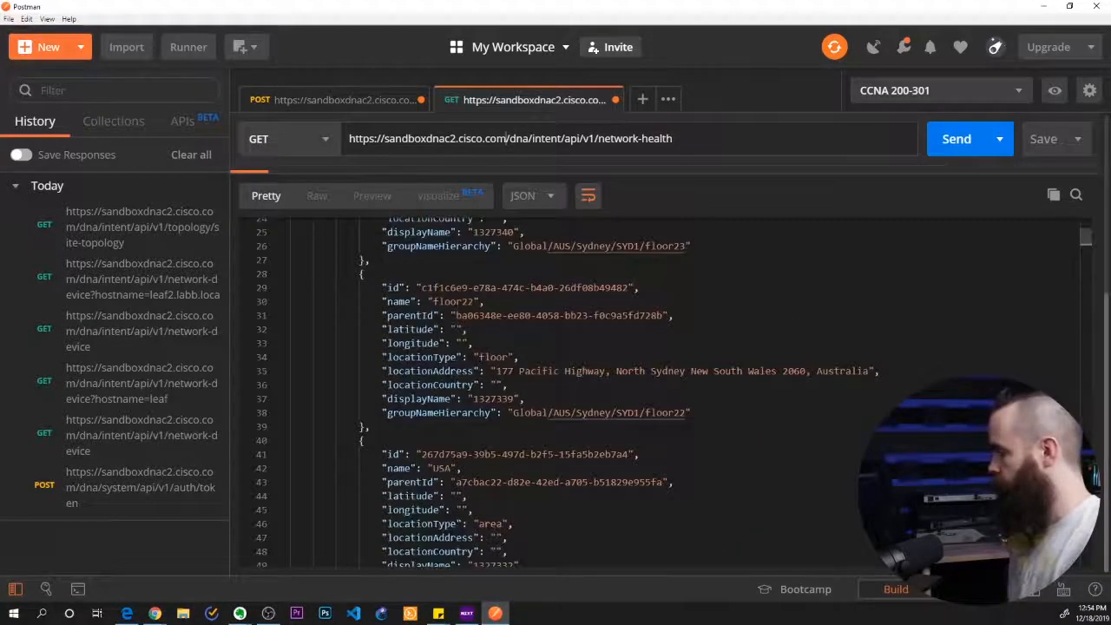
click(950, 173)
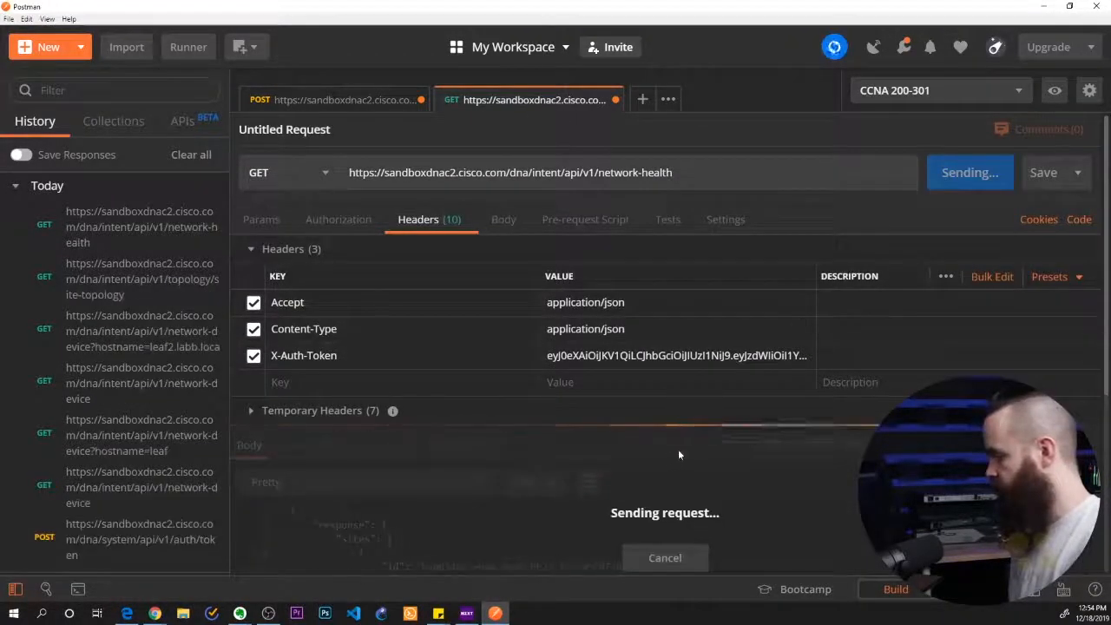
scroll(683, 443, down, 5)
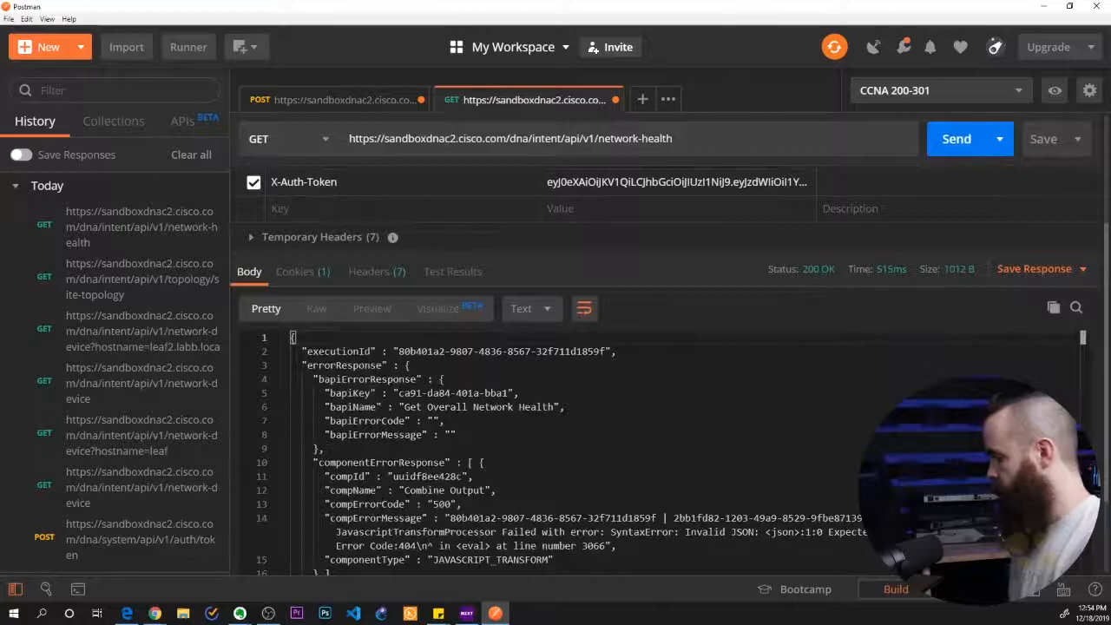
scroll(668, 381, up, 5)
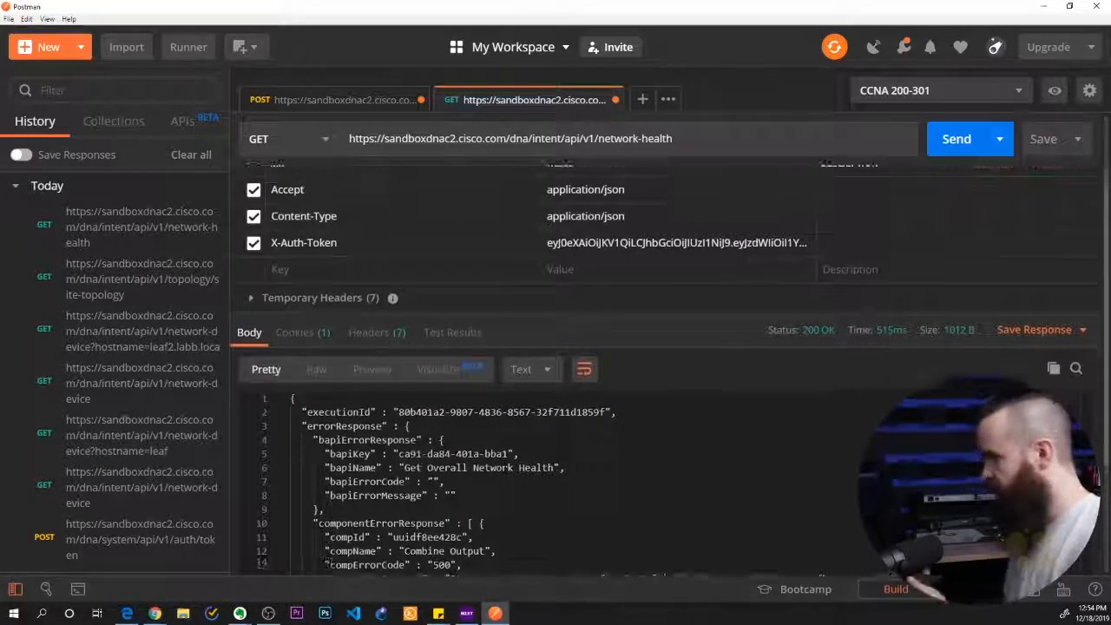
Recheck the network-health call's timestamp parameter in the Intent API documentation, and return to Postman
mouse_move(155, 613)
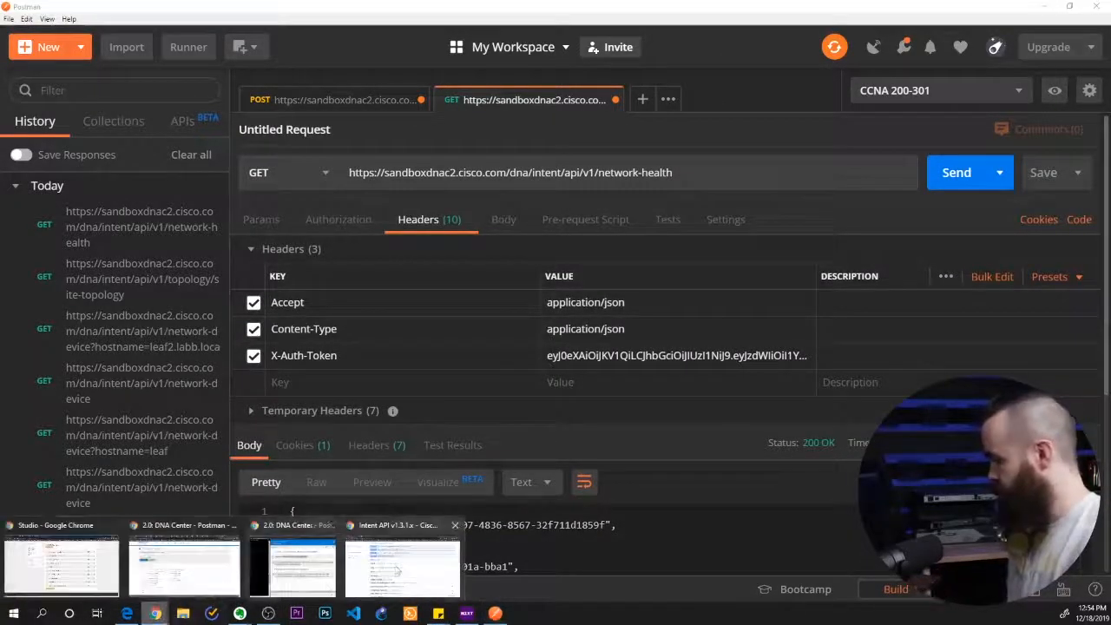
click(408, 555)
click(347, 206)
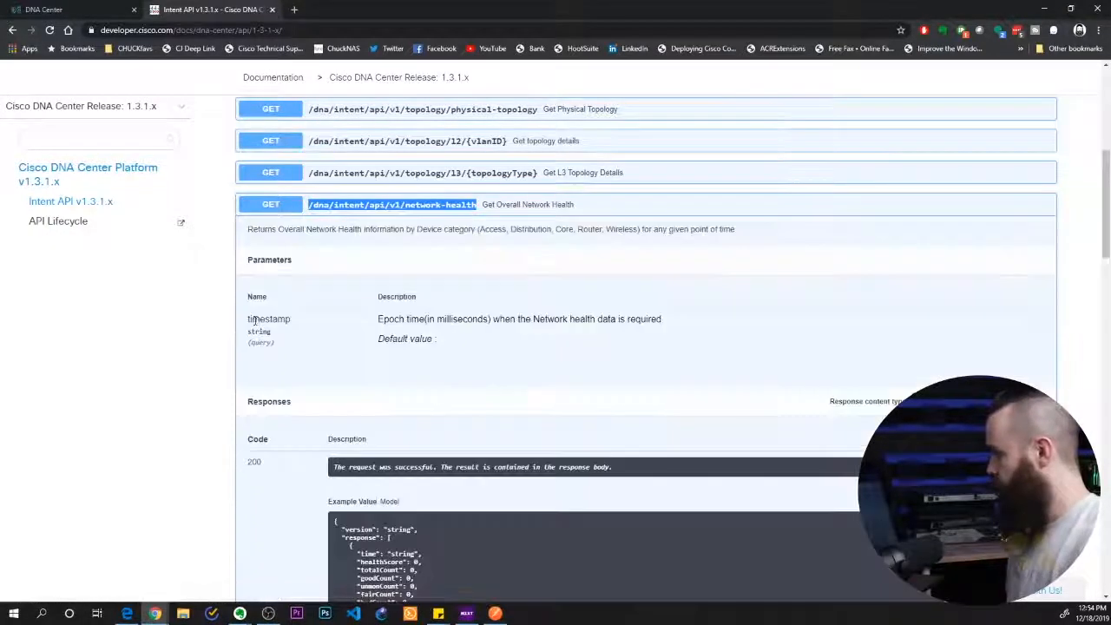
drag(252, 319, 298, 323)
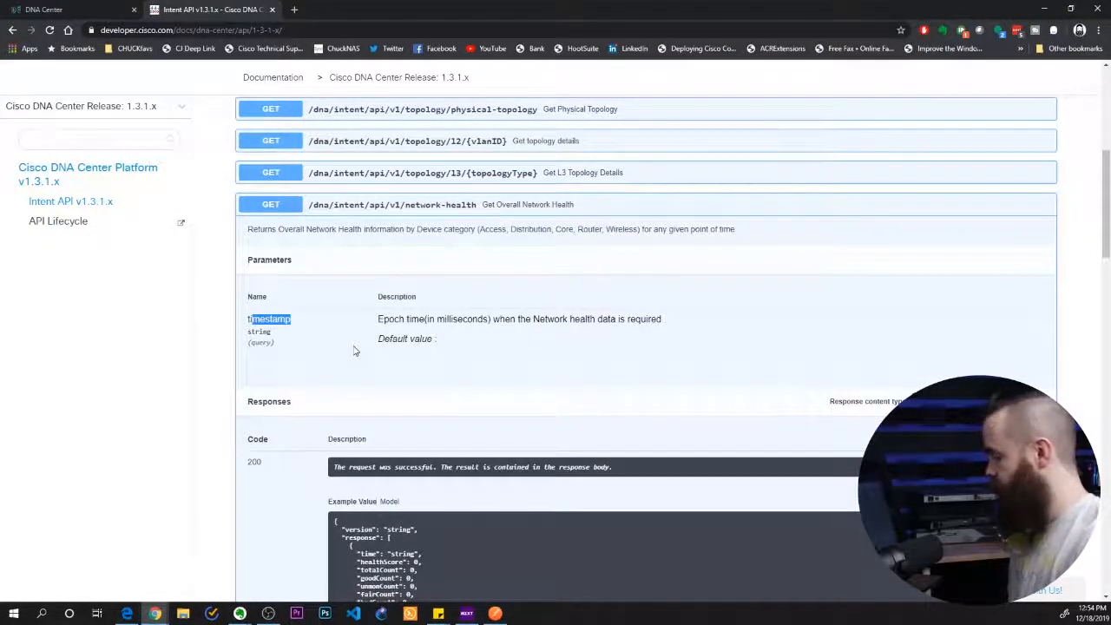
click(494, 613)
click(295, 382)
text(times)
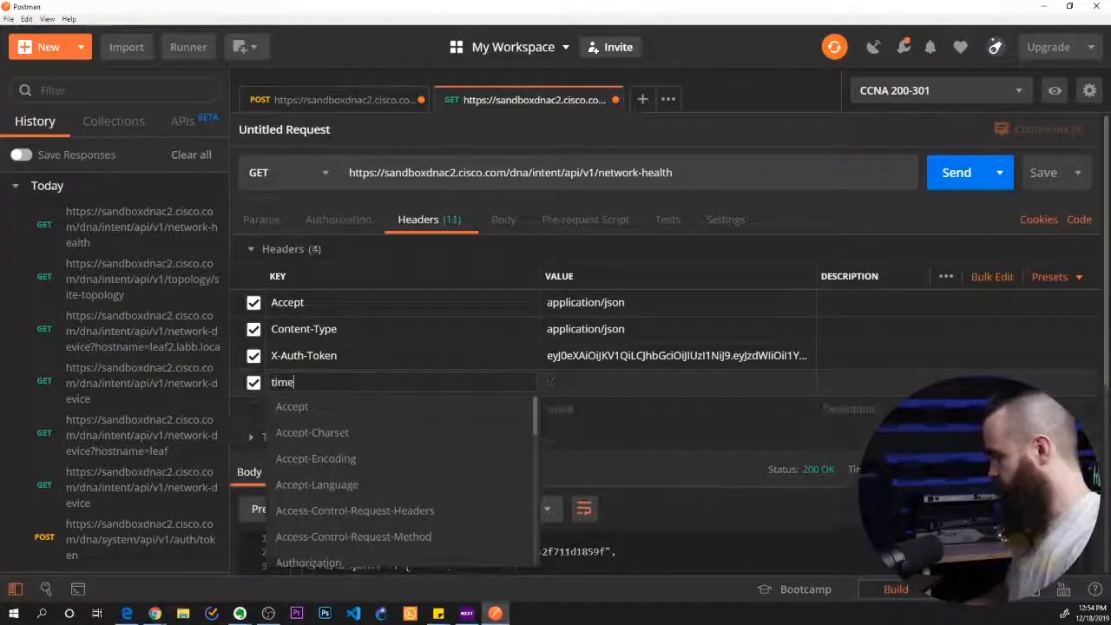
key(BackSpace)
key(BackSpace)
key(BackSpace)
key(BackSpace)
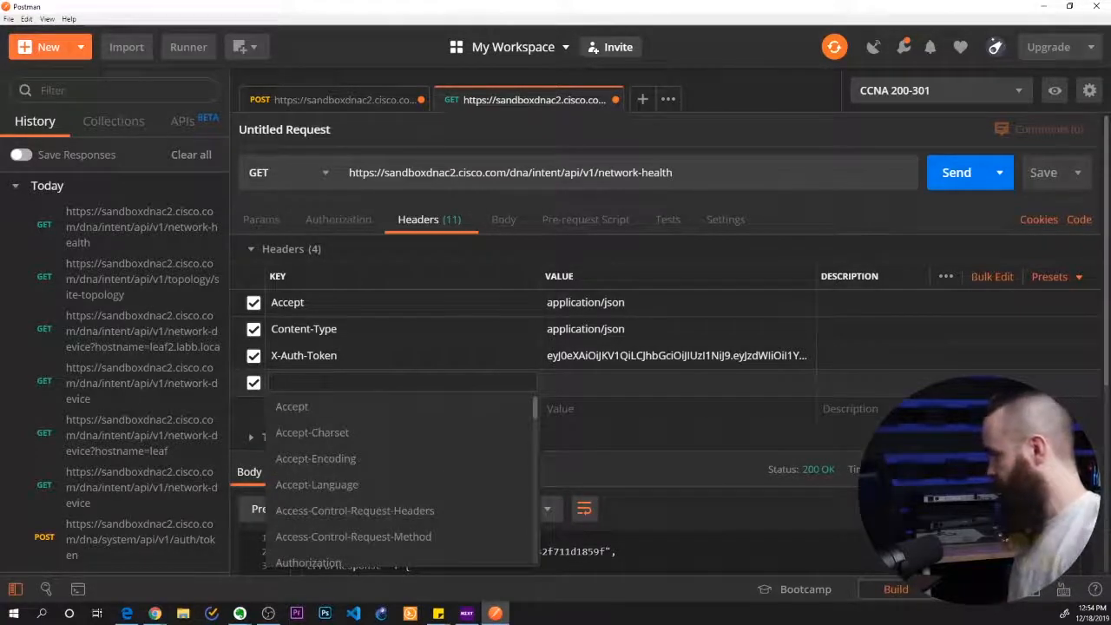
Add a query parameter with the key timestamp and an empty value to the network-health request
click(261, 220)
click(320, 308)
text(time)
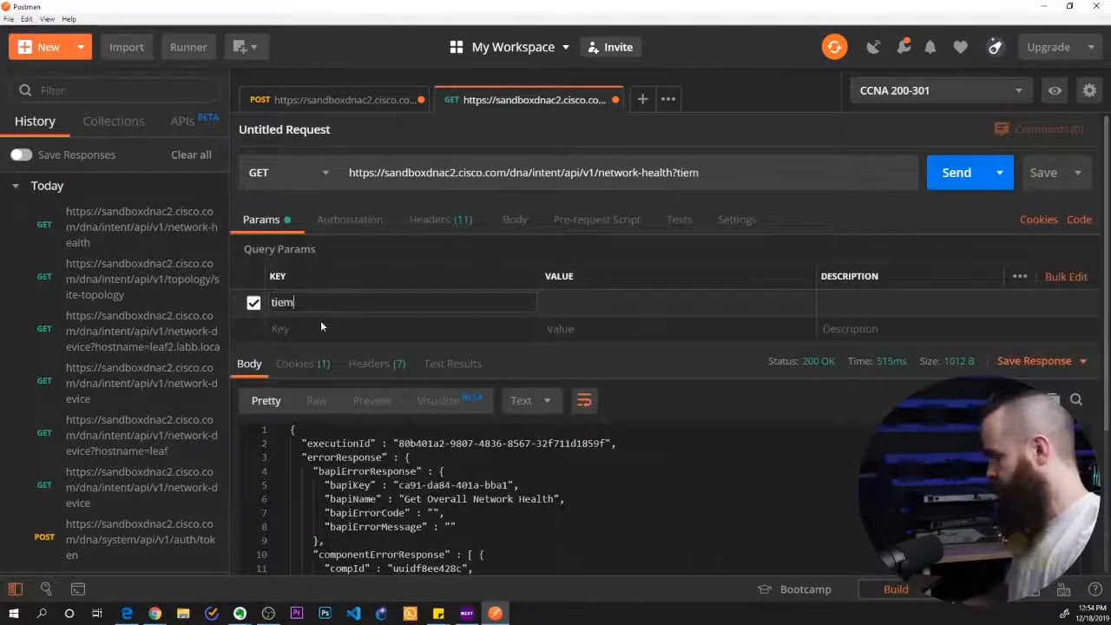
text(stamp)
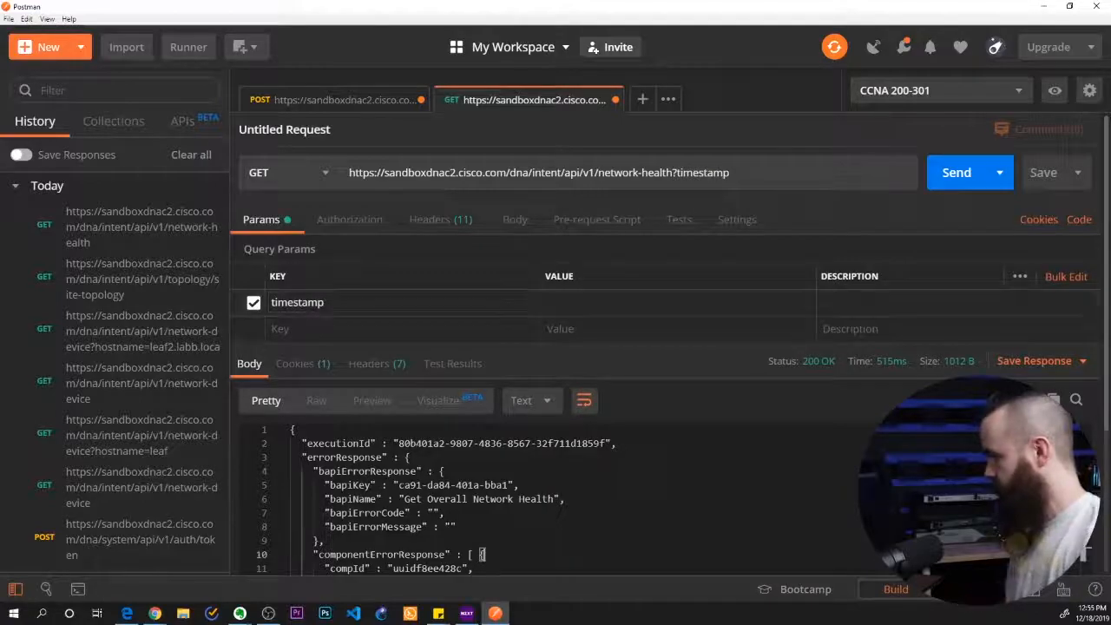
Send the network-health request with the timestamp parameter, and compare the response with the Overall Health Summary in Cisco DNA Center
click(956, 172)
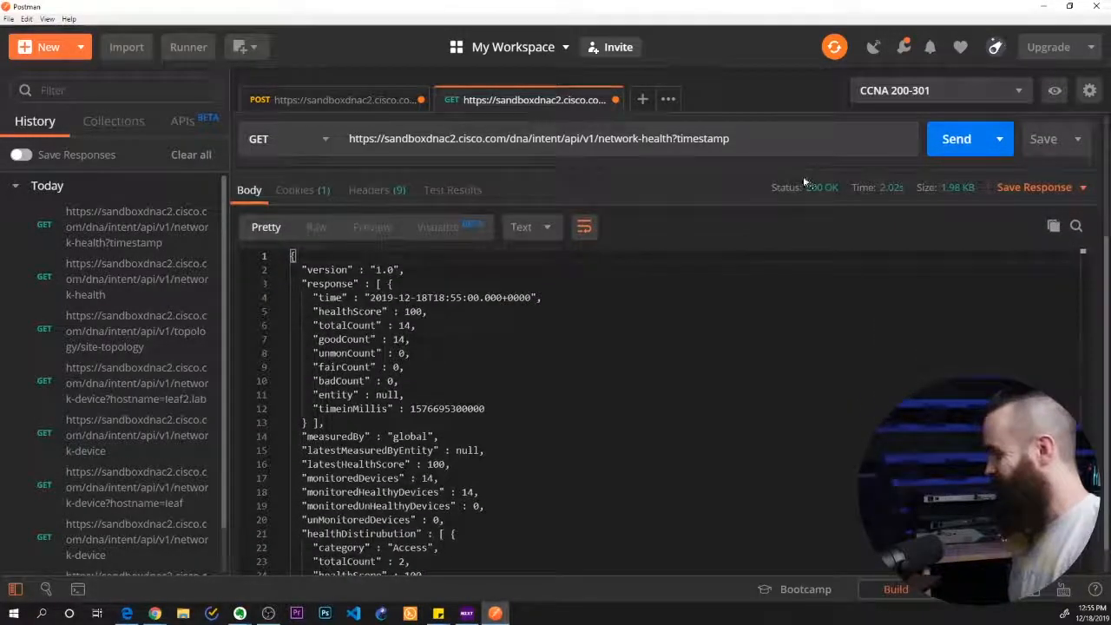
drag(371, 296, 442, 297)
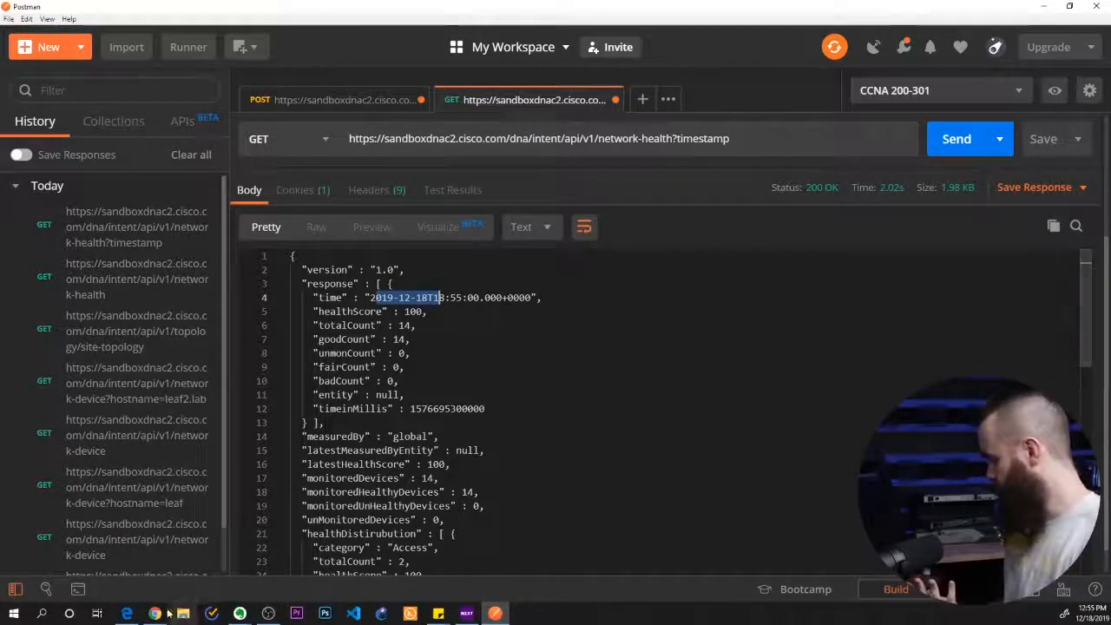
mouse_move(154, 613)
click(396, 559)
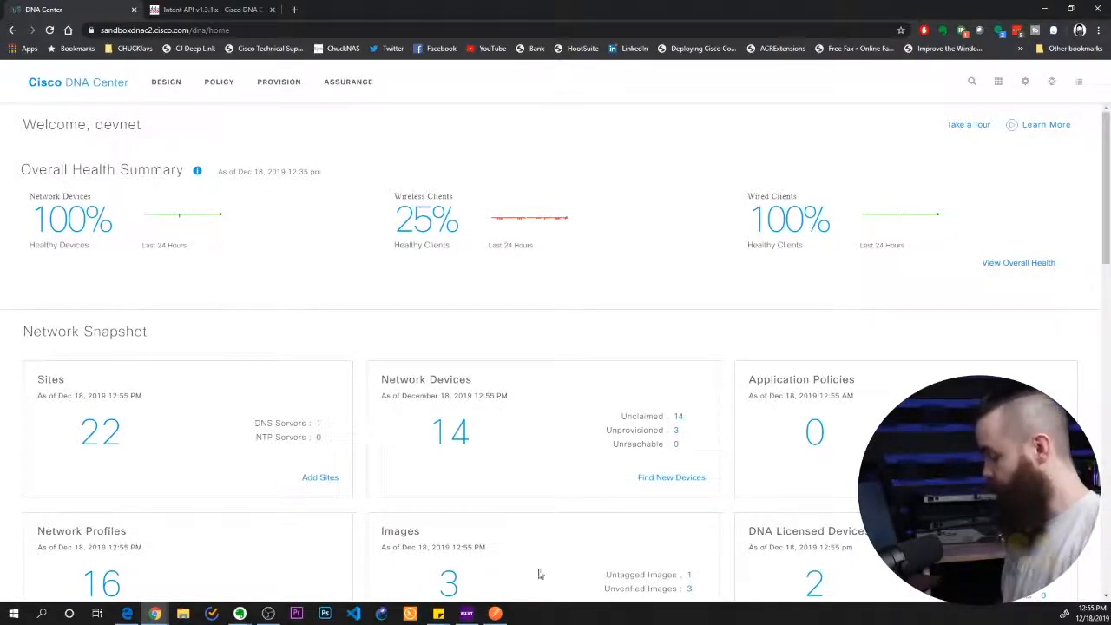
click(494, 614)
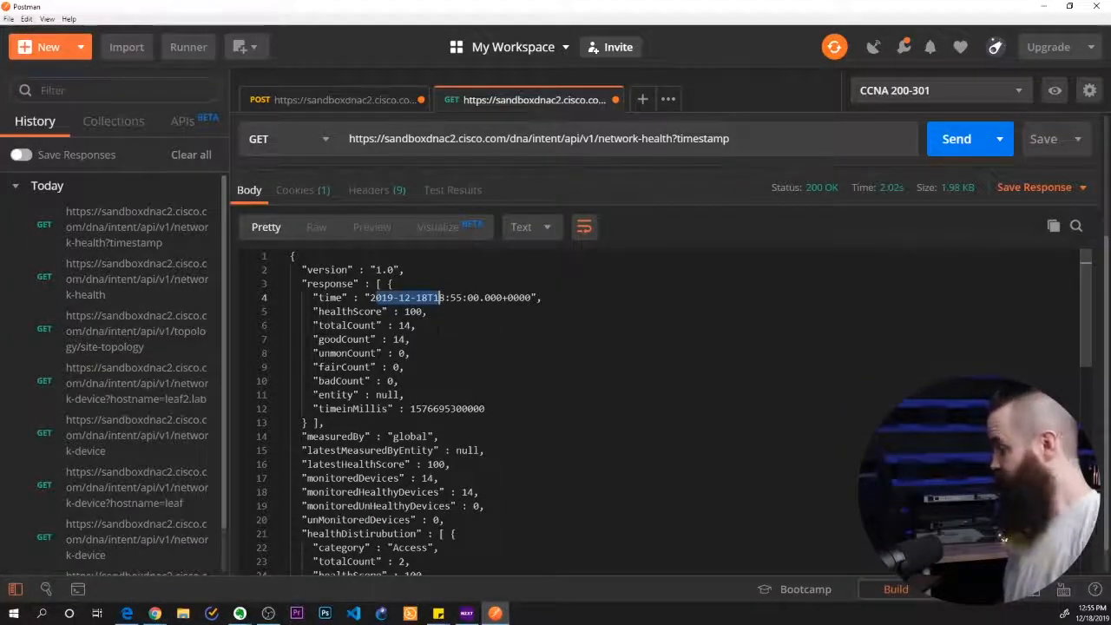
Examine the network-health response for the overall health score and the scores of the Access, Router, WLC and AP categories
double_click(412, 310)
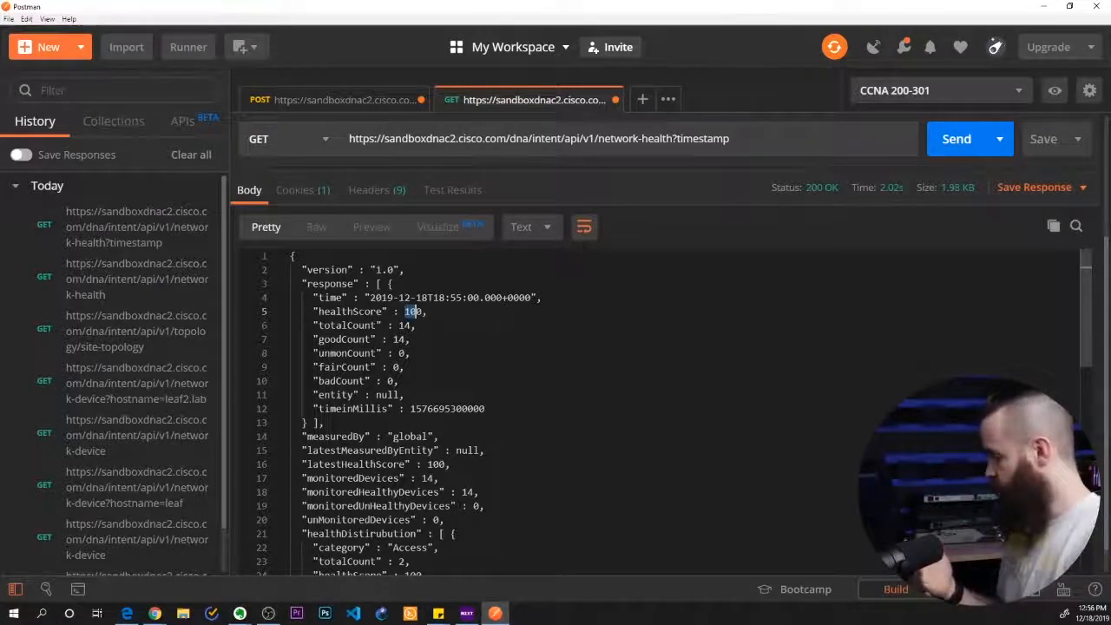
scroll(1085, 299, down, 2)
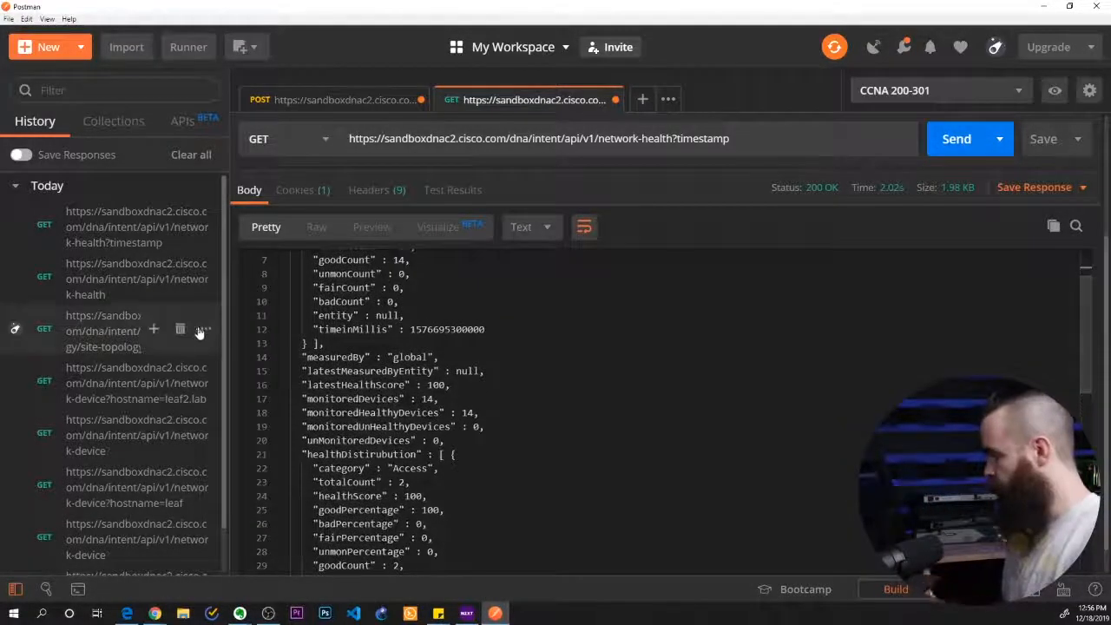
drag(425, 384, 450, 384)
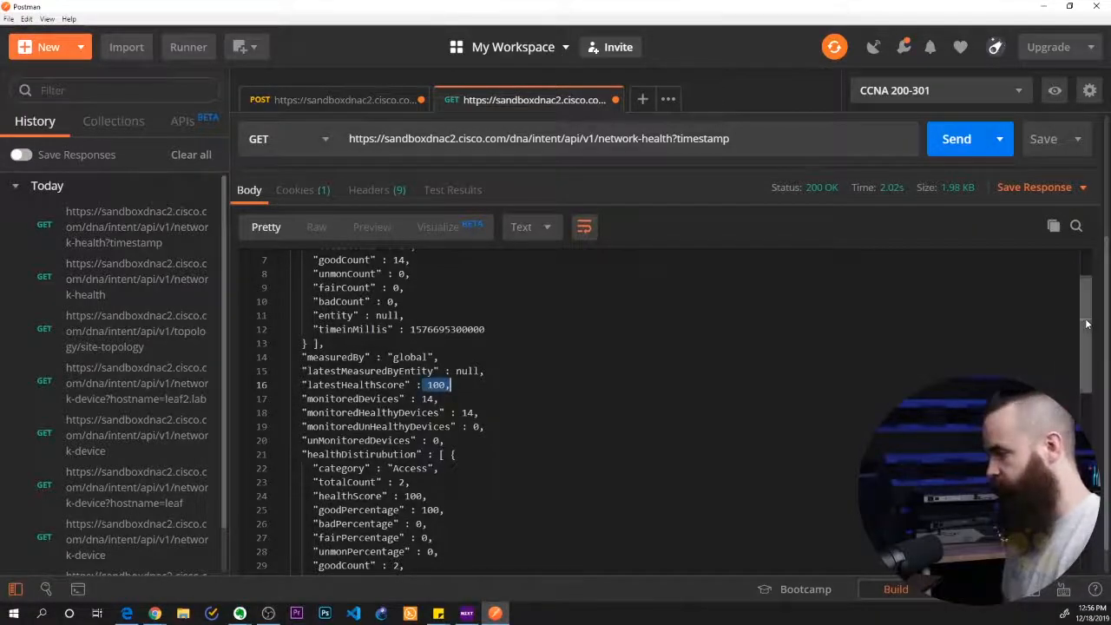
scroll(1086, 312, down, 7)
drag(327, 338, 429, 351)
click(428, 351)
drag(364, 365, 399, 365)
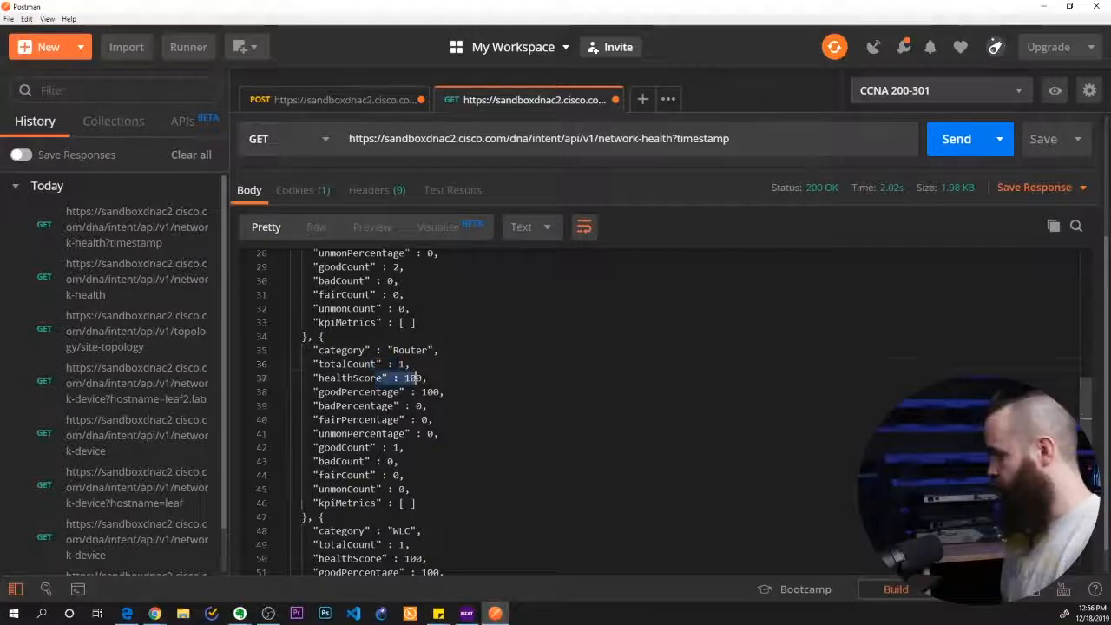
scroll(399, 364, down, 5)
scroll(407, 407, down, 2)
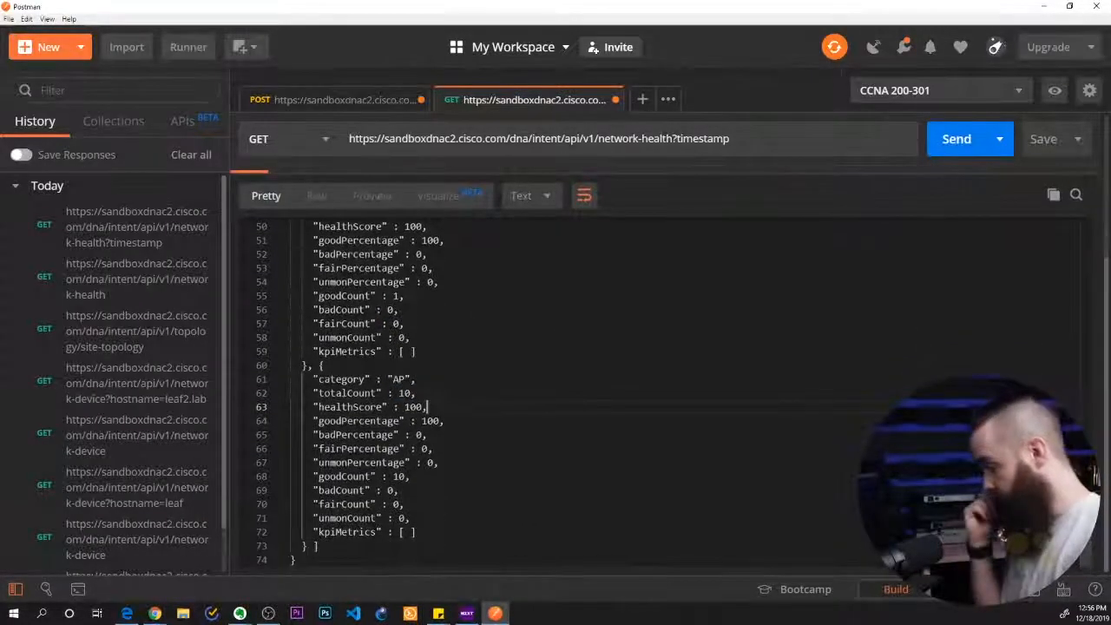
Switch to the lab instructions and read task 9 about the overall health score on a past date
key(ctrl+Return)
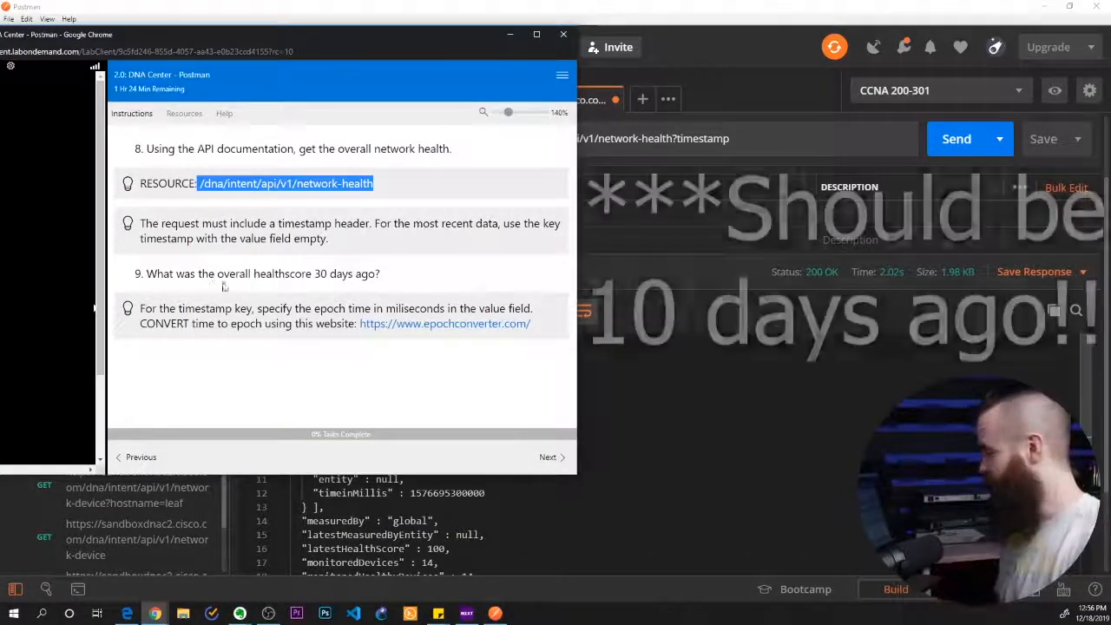
drag(152, 273, 251, 274)
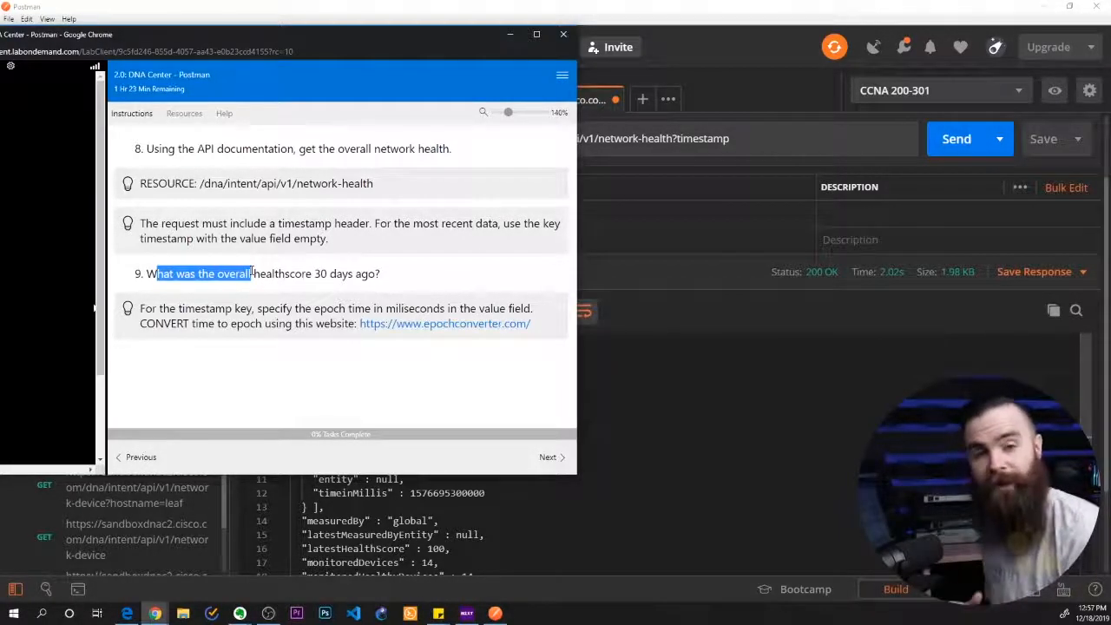
click(315, 291)
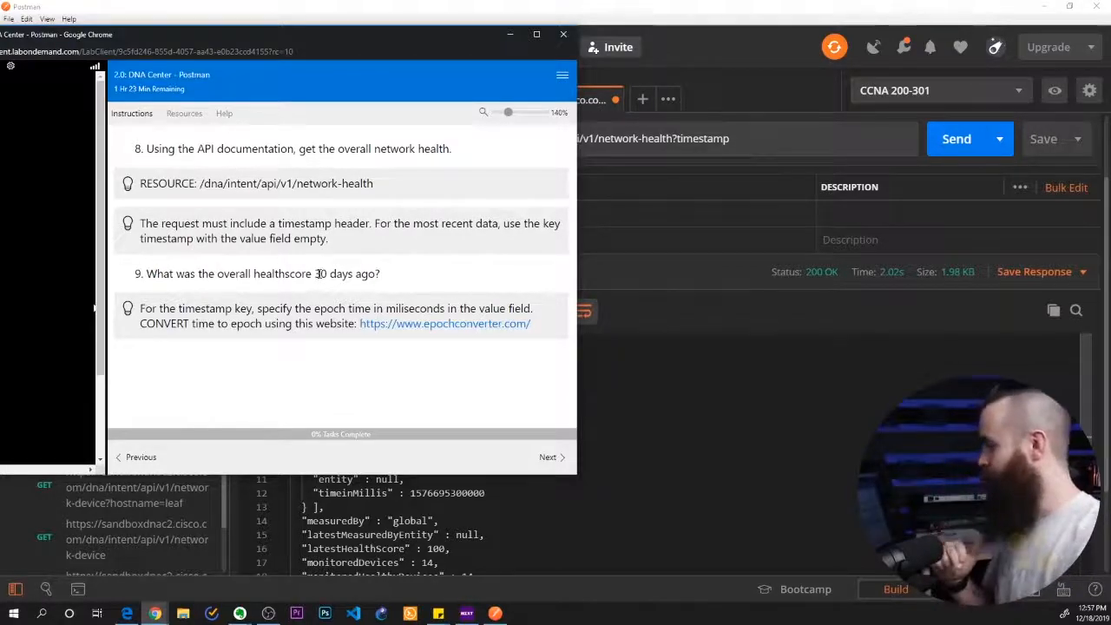
Switch to the Intent API documentation in Chrome and review the description of the network-health call's timestamp query parameter
mouse_move(155, 613)
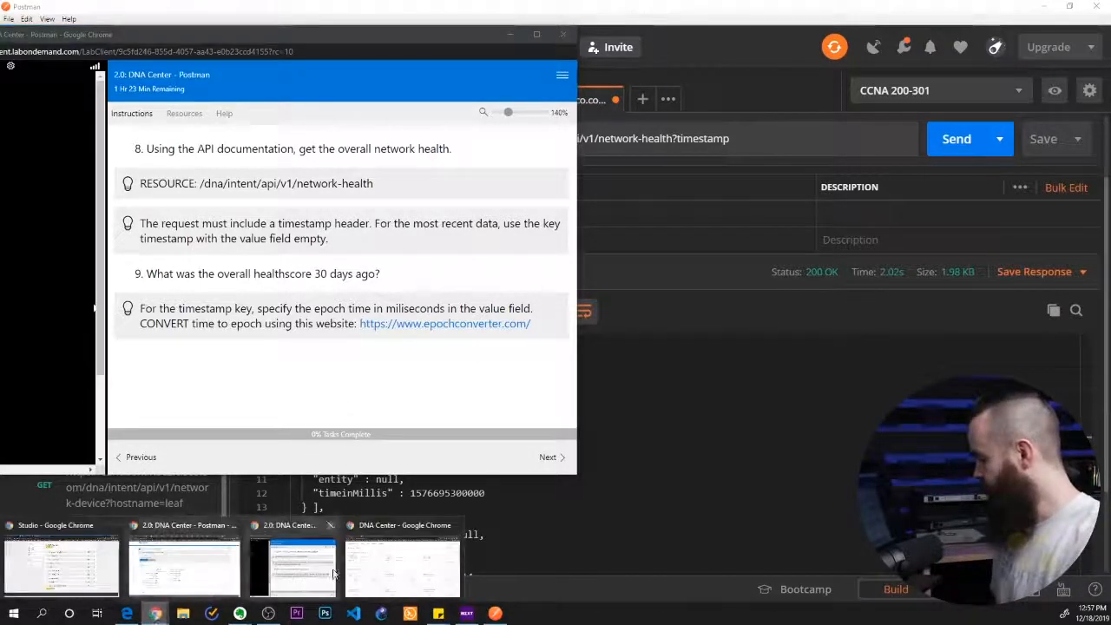
click(408, 568)
click(333, 315)
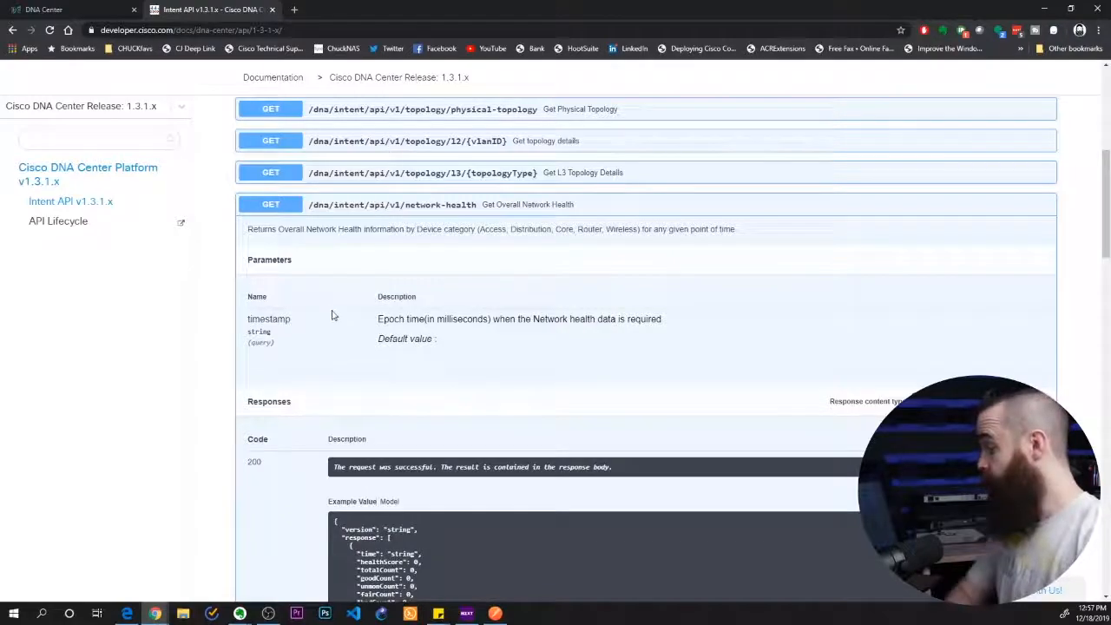
drag(260, 319, 311, 332)
click(391, 319)
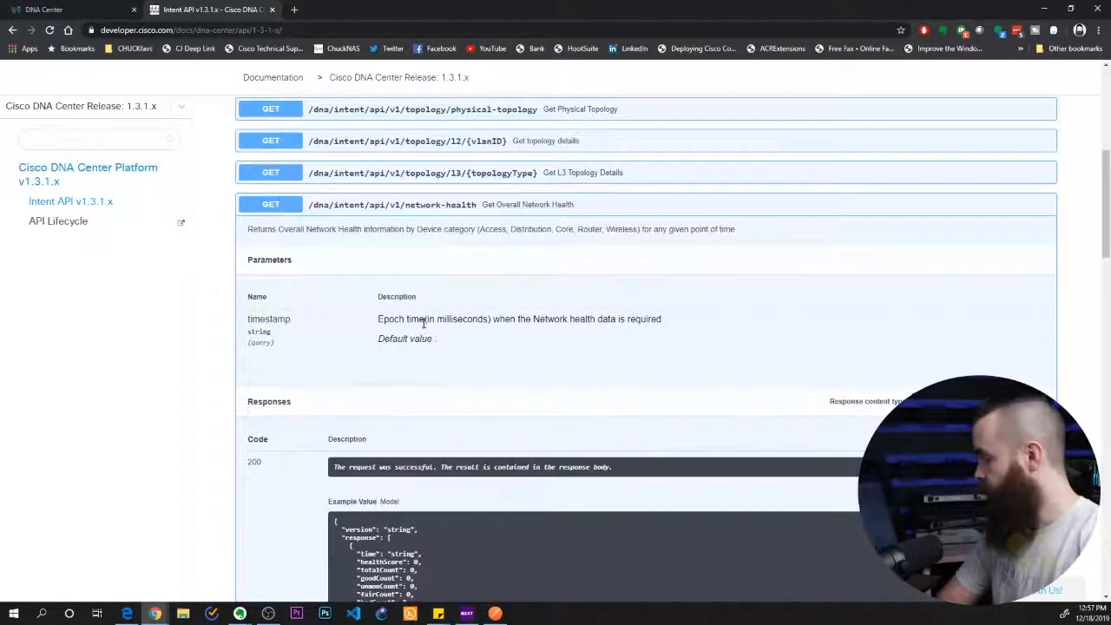
drag(434, 319, 616, 320)
click(644, 321)
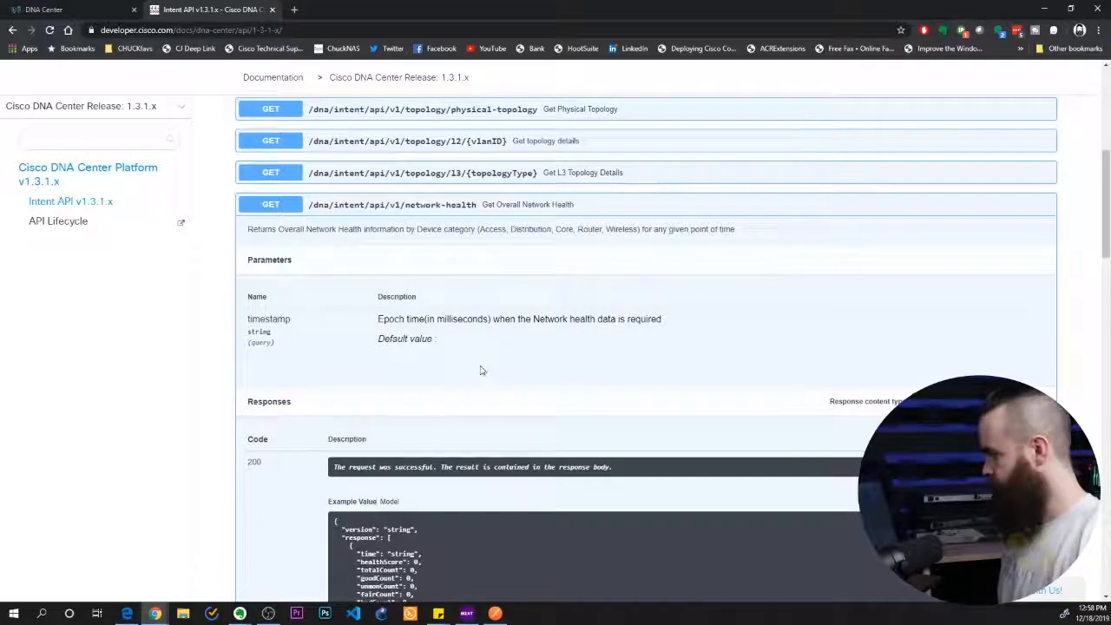
Return to Postman and examine the timeinMillis value in the network-health response
click(497, 615)
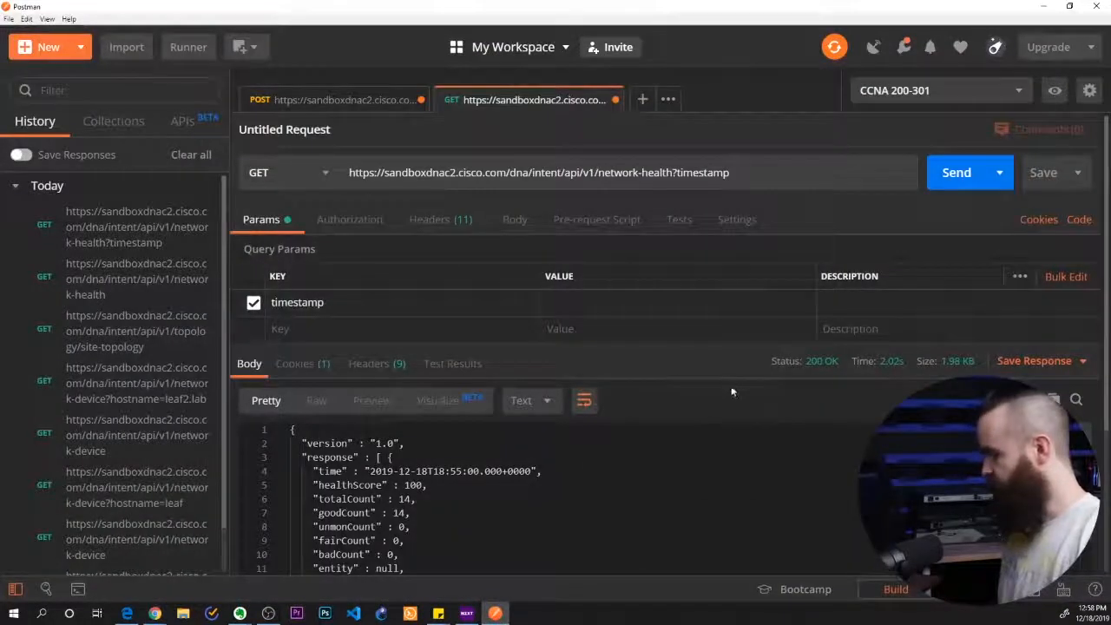
scroll(729, 407, down, 5)
scroll(403, 529, up, 2)
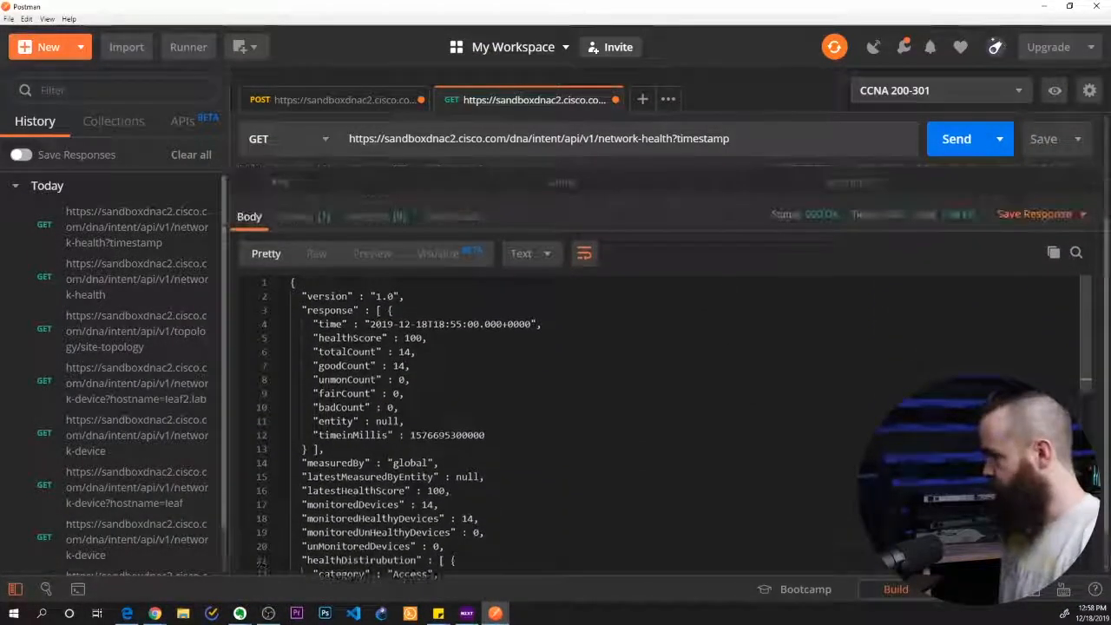
drag(420, 435, 446, 436)
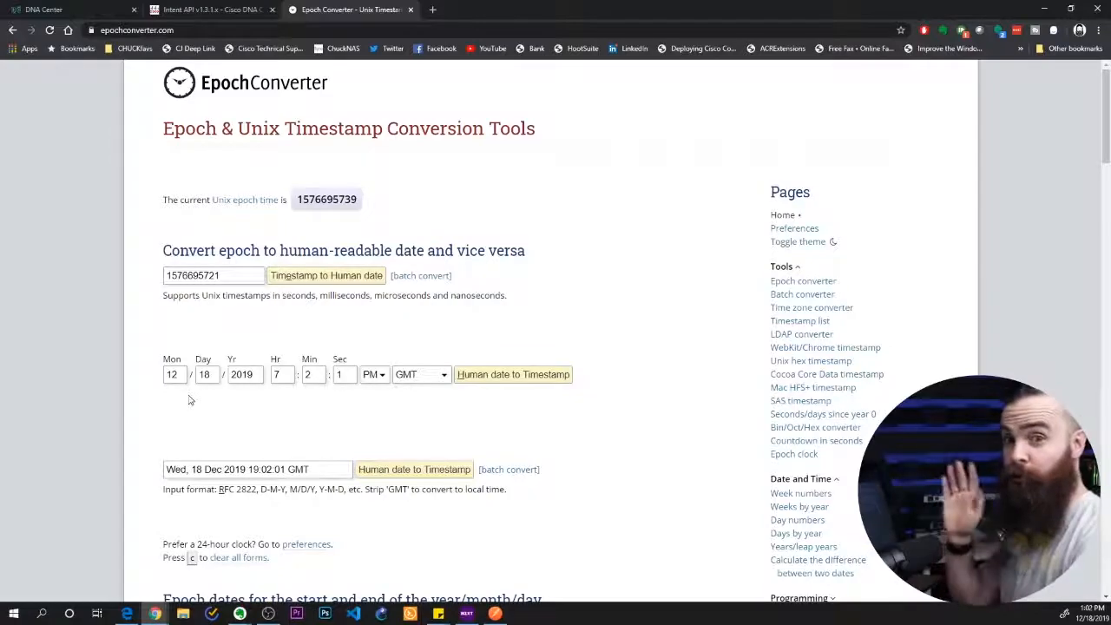
On the EpochConverter site, set the day to 08, convert December 8, 2019 to a timestamp, and copy the milliseconds value
double_click(208, 374)
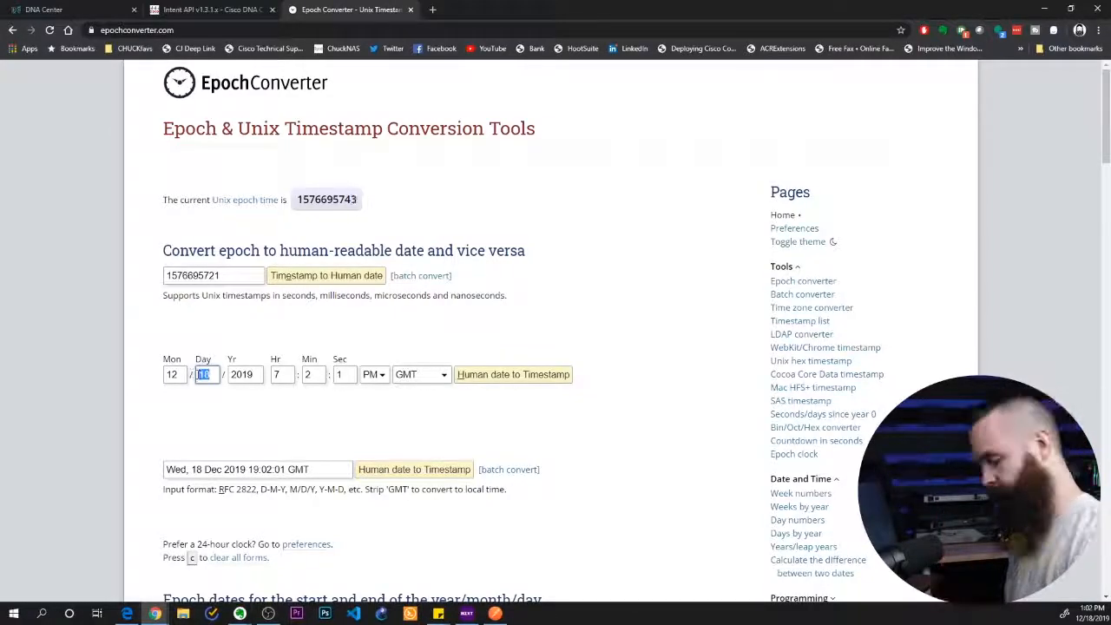
key(Return)
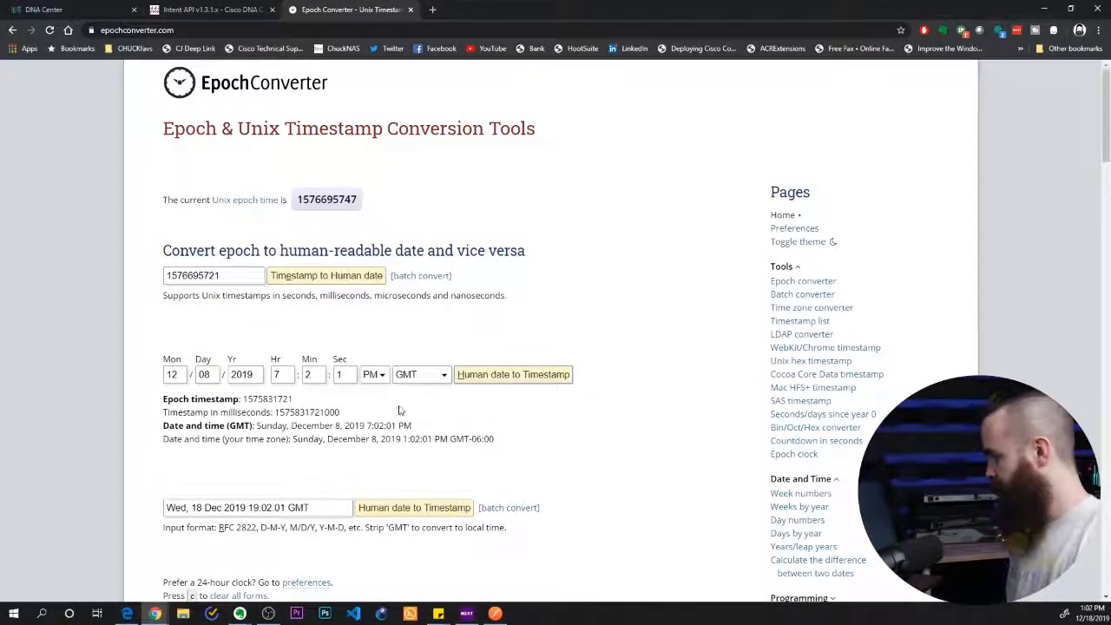
drag(249, 399, 304, 401)
click(238, 399)
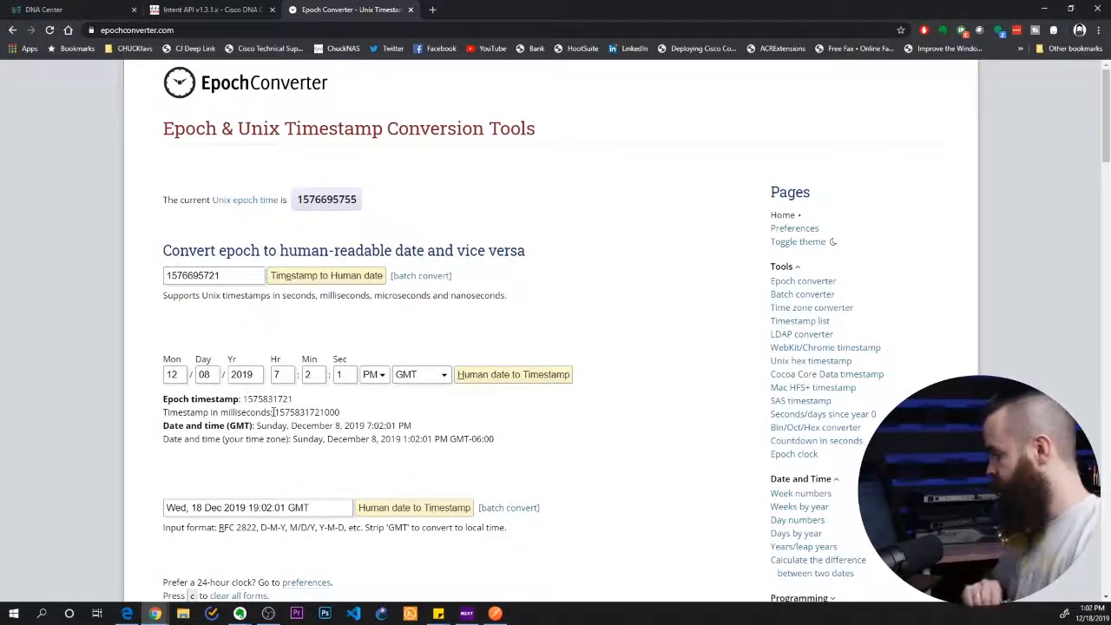
drag(276, 412, 346, 417)
key(ctrl+c)
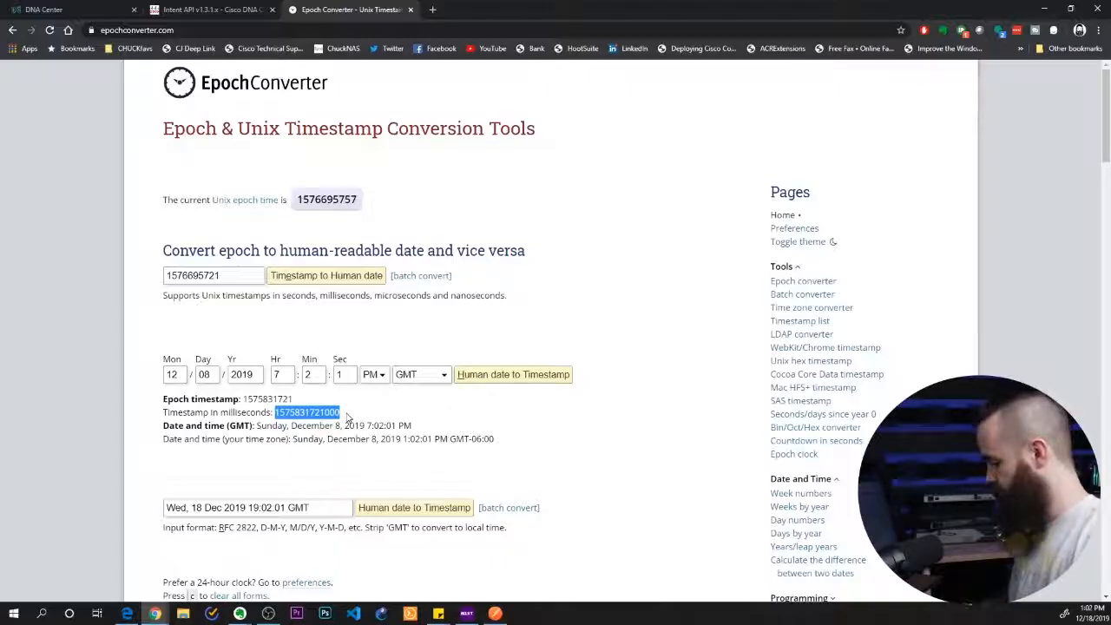
key(alt+Tab)
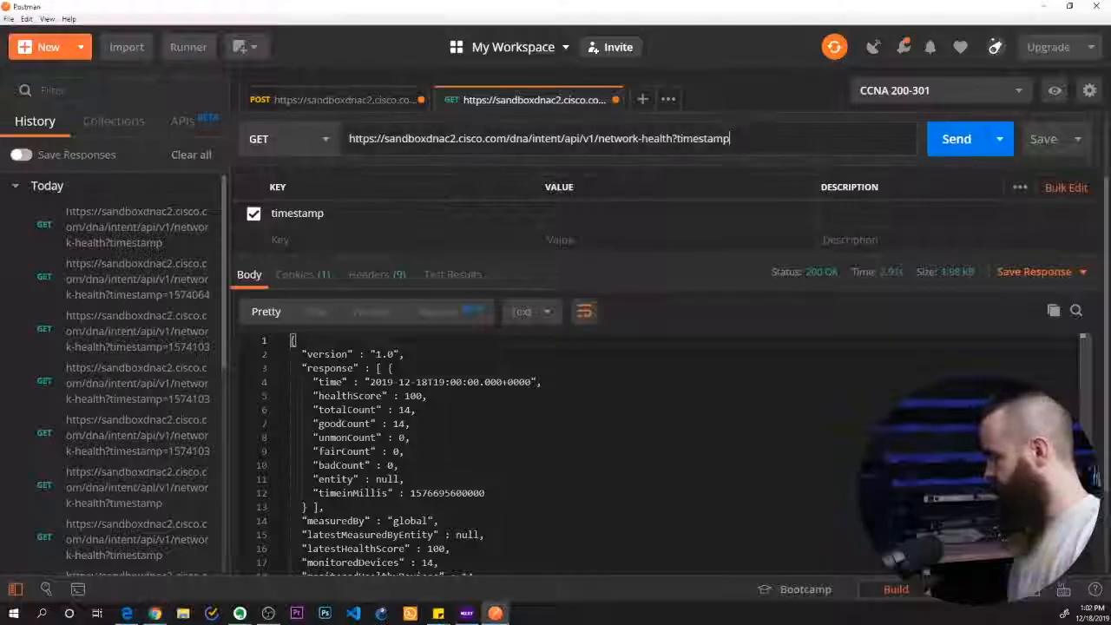
click(591, 213)
key(ctrl+v)
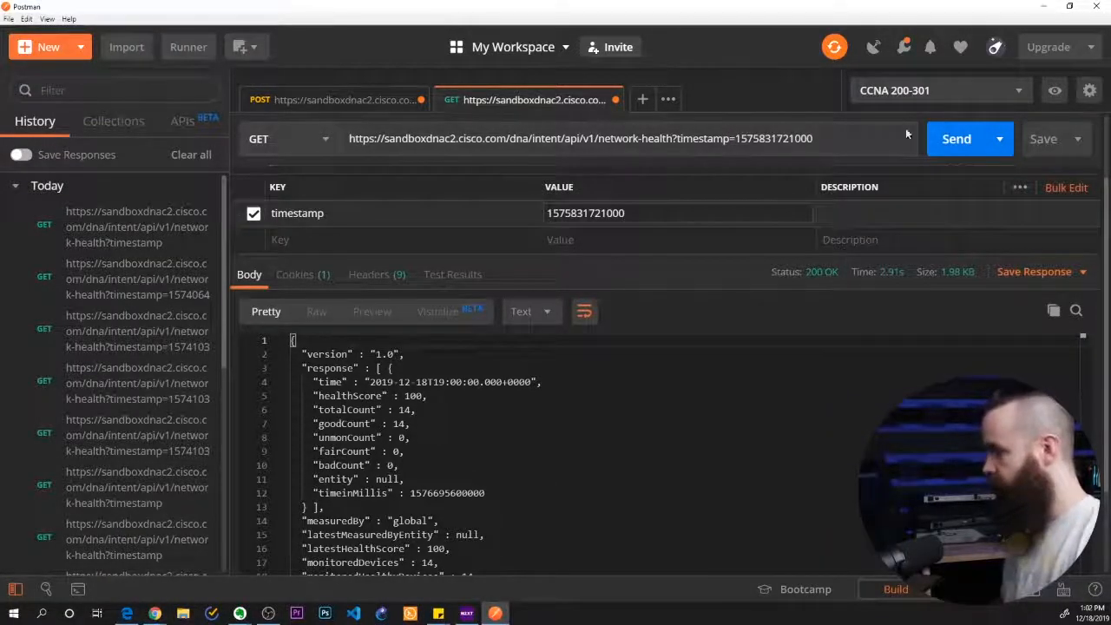
Check the timestamp query in the request URL, send the network-health request, and look through the response
click(675, 139)
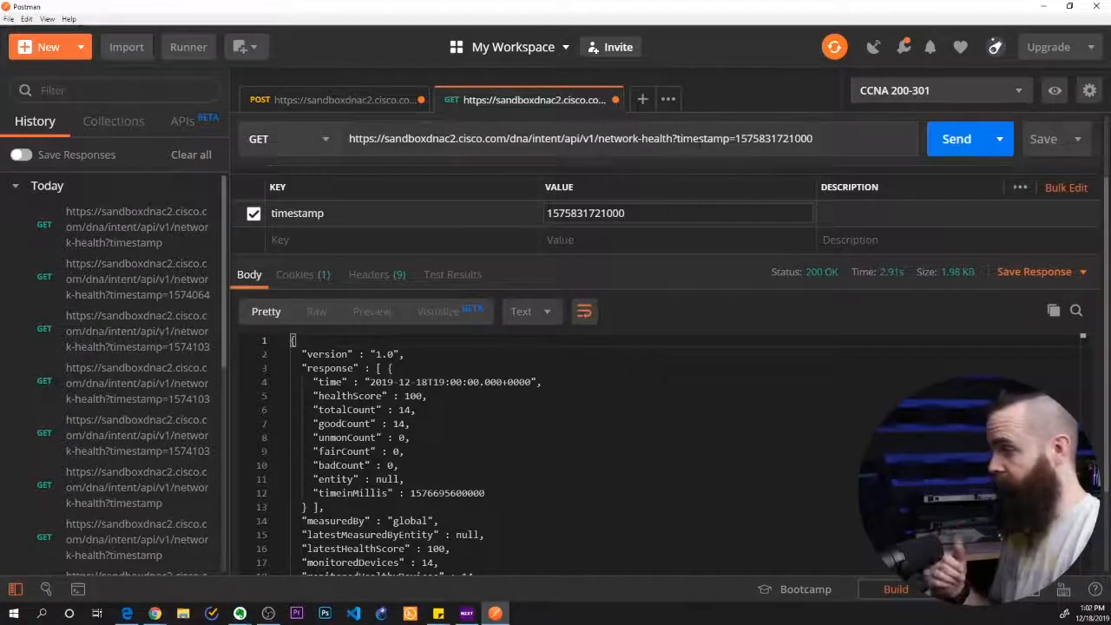
drag(693, 139, 812, 139)
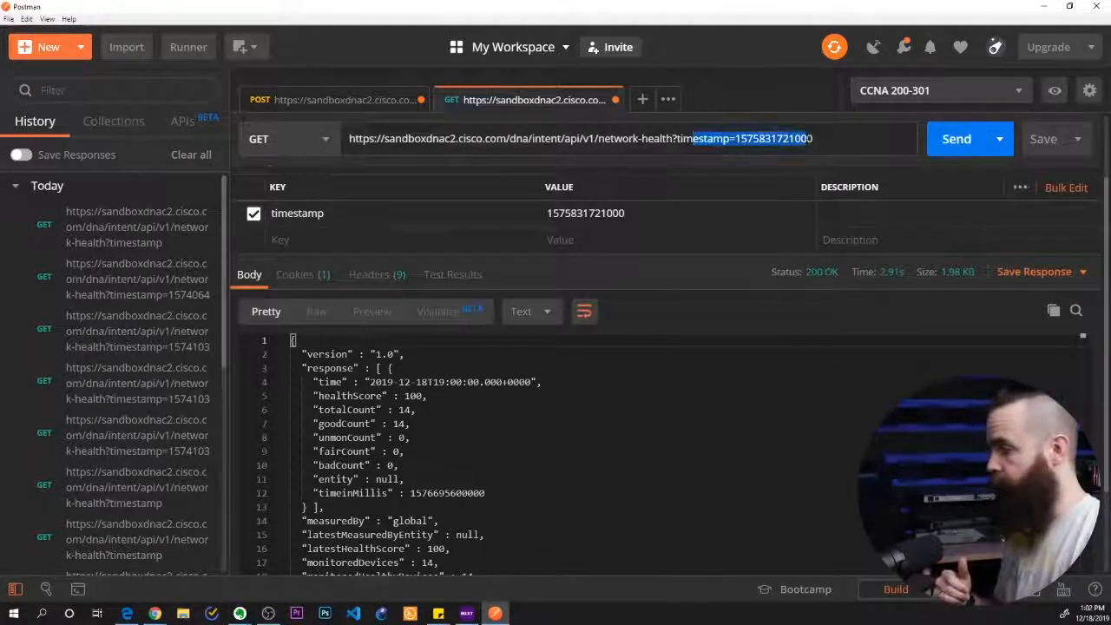
click(954, 142)
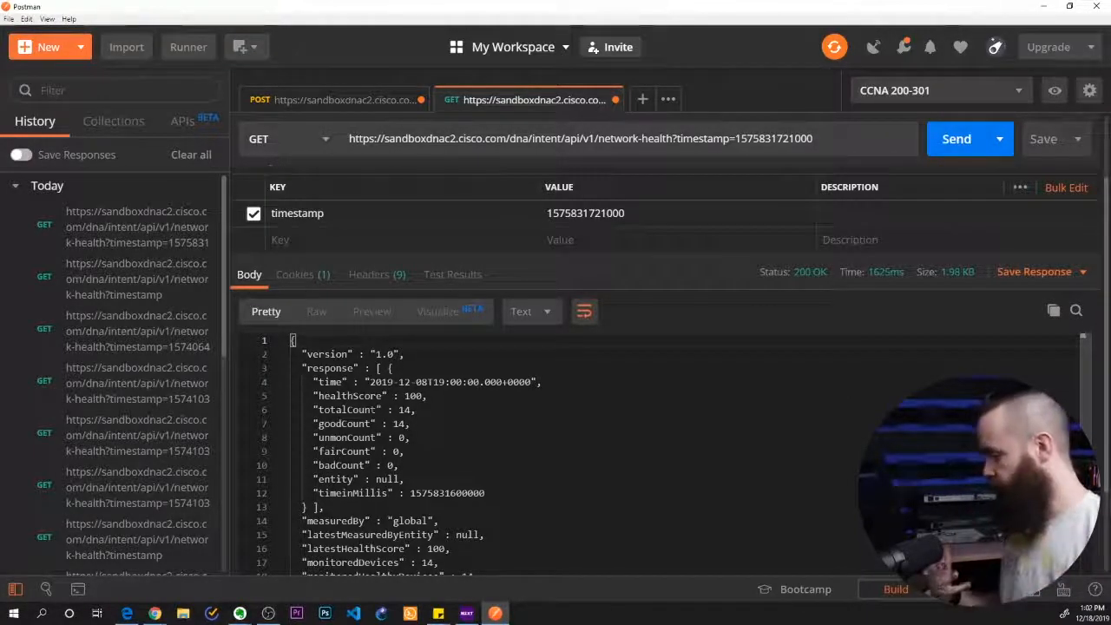
scroll(659, 456, down, 6)
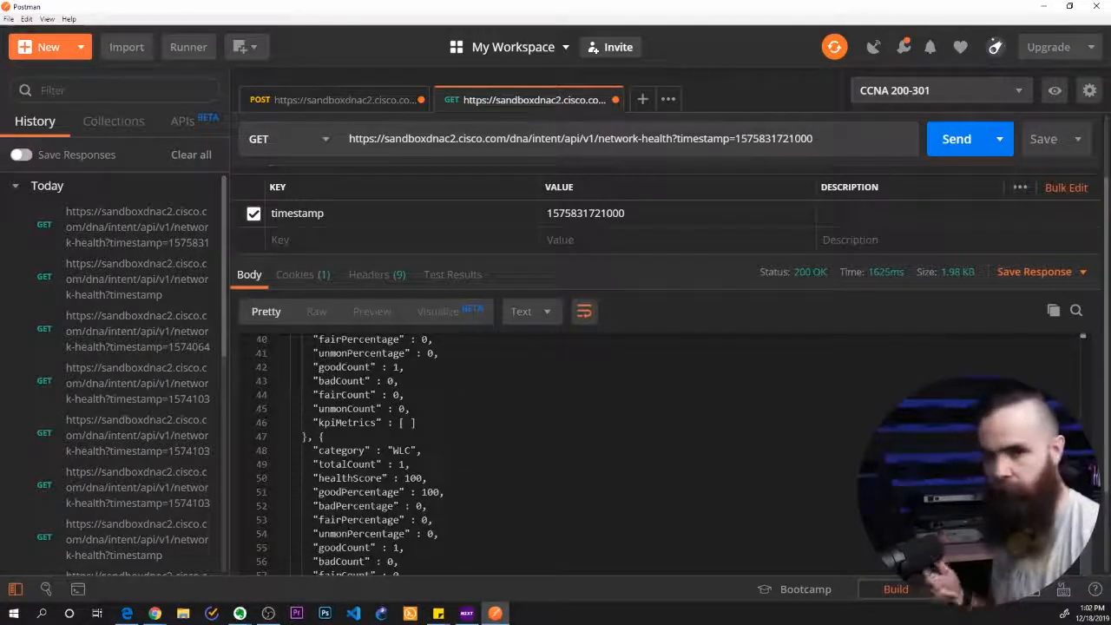